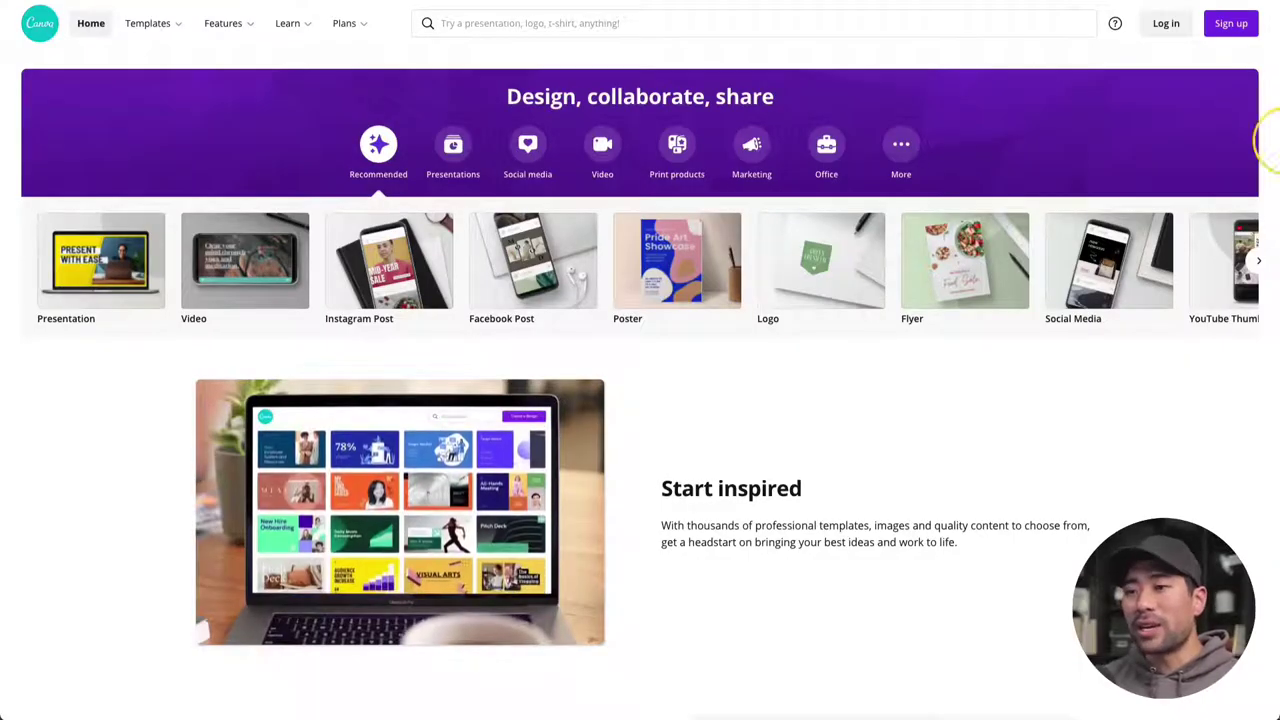
Open the Get started with Canva sign-up dialog from the homepage's Sign up button.
click(1229, 24)
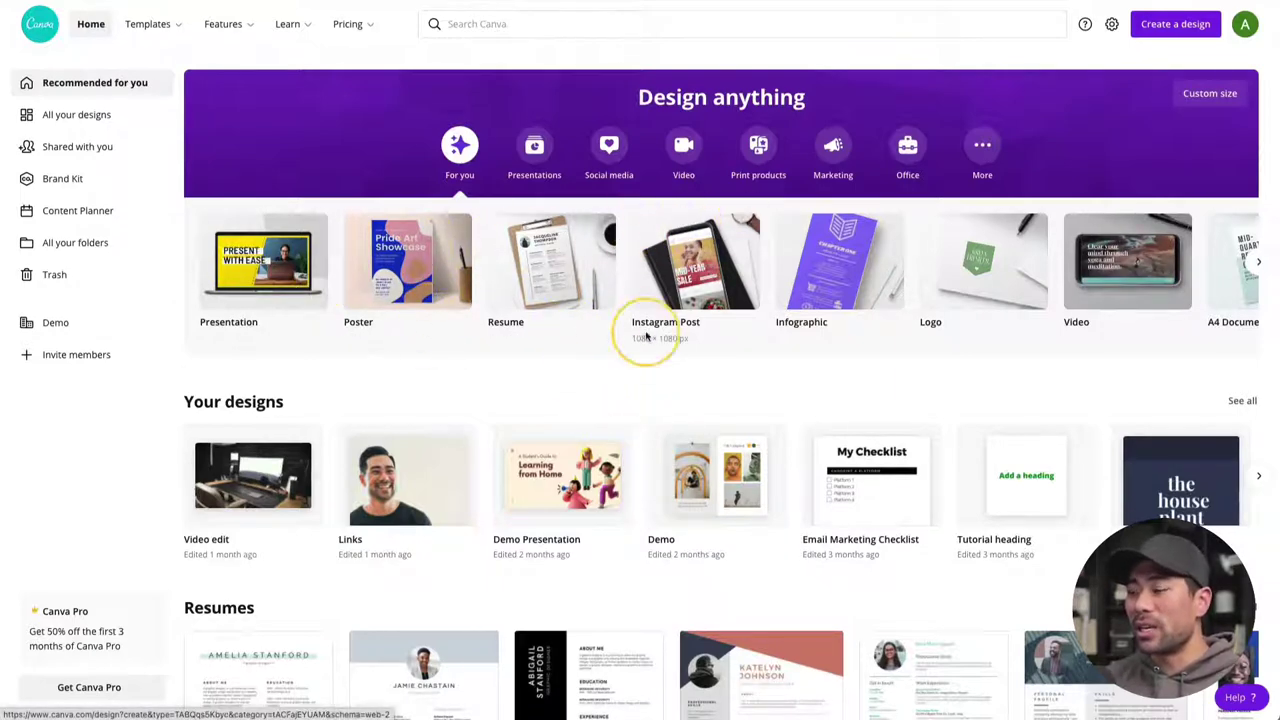
scroll(651, 424, down, 3)
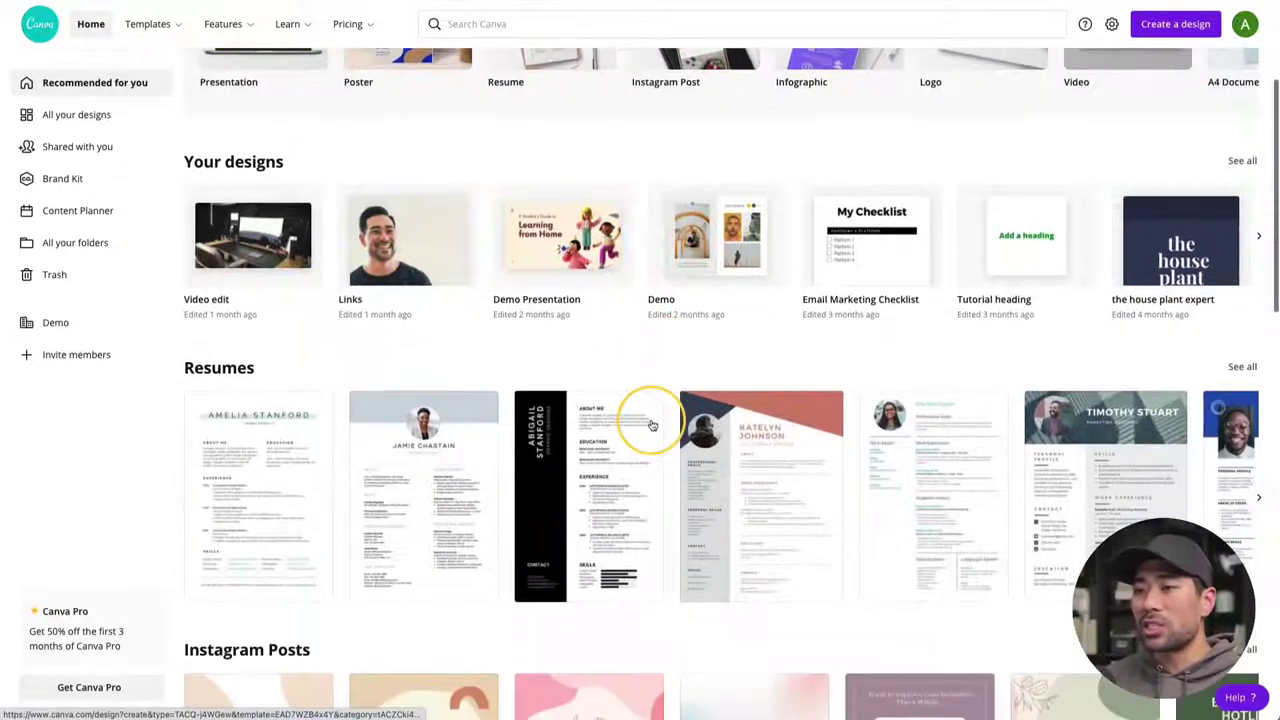
scroll(651, 424, down, 3)
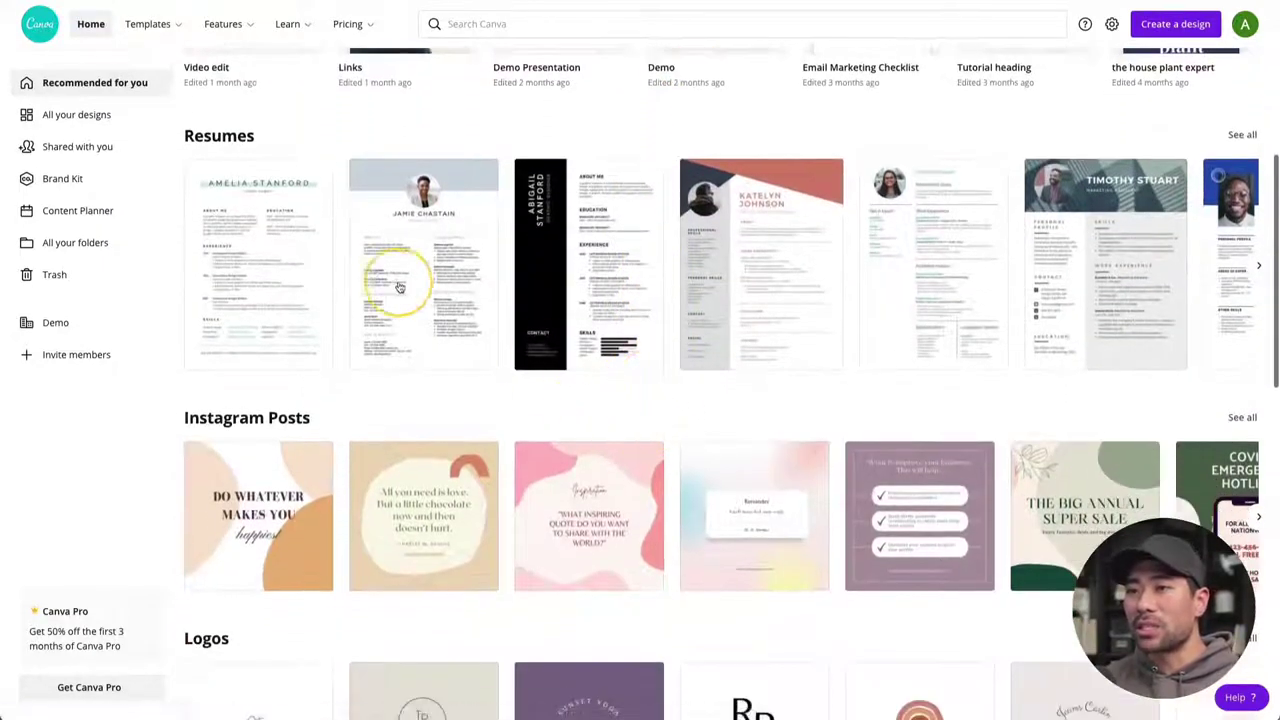
scroll(449, 380, down, 3)
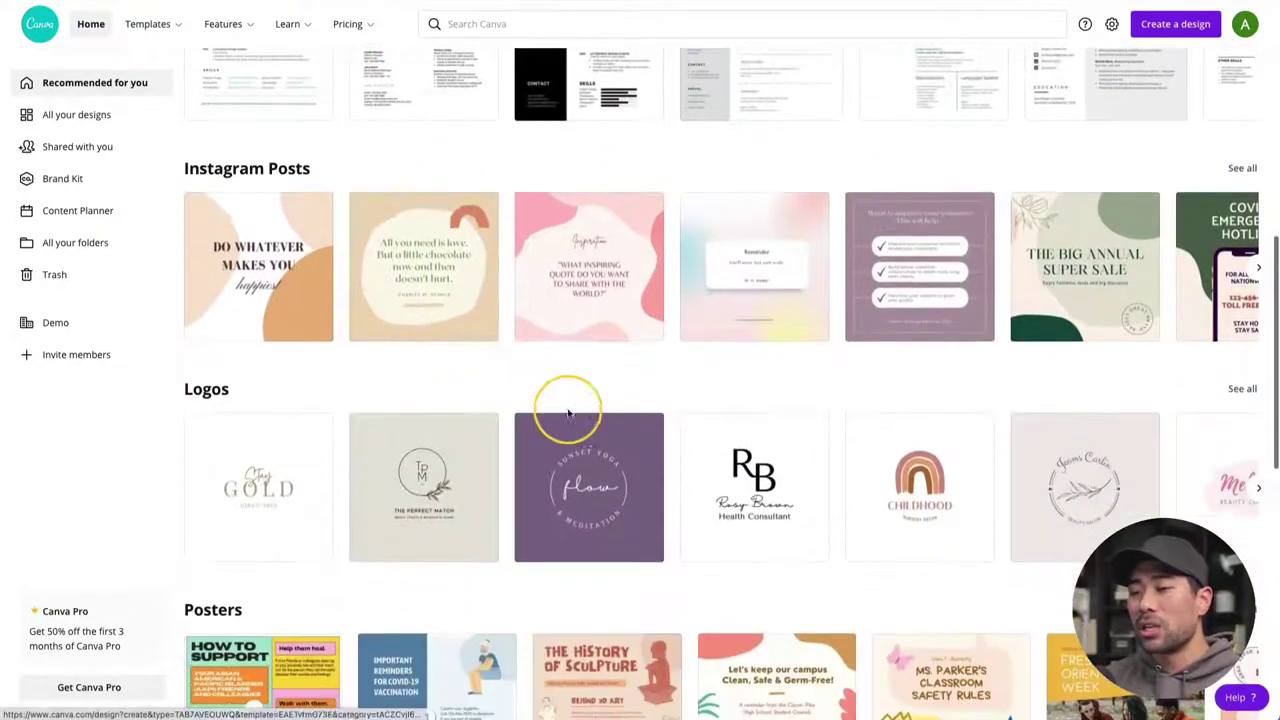
scroll(565, 418, down, 2)
scroll(565, 418, up, 10)
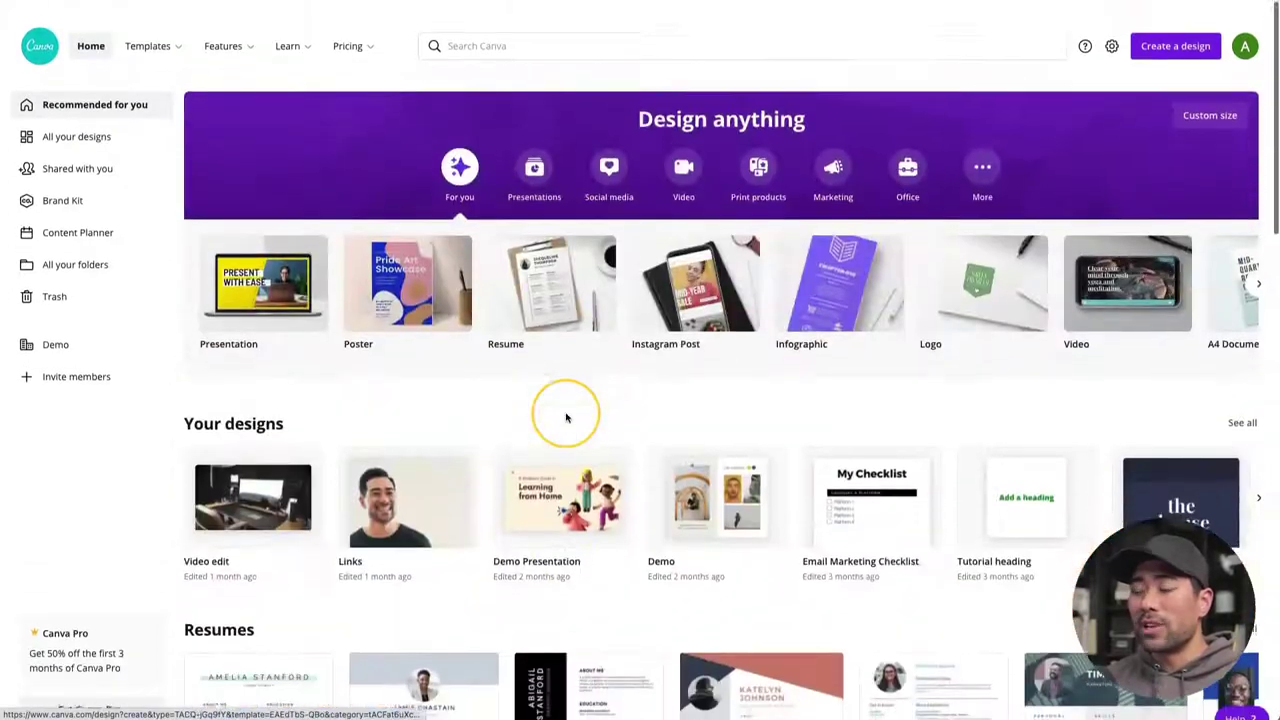
scroll(566, 418, down, 1)
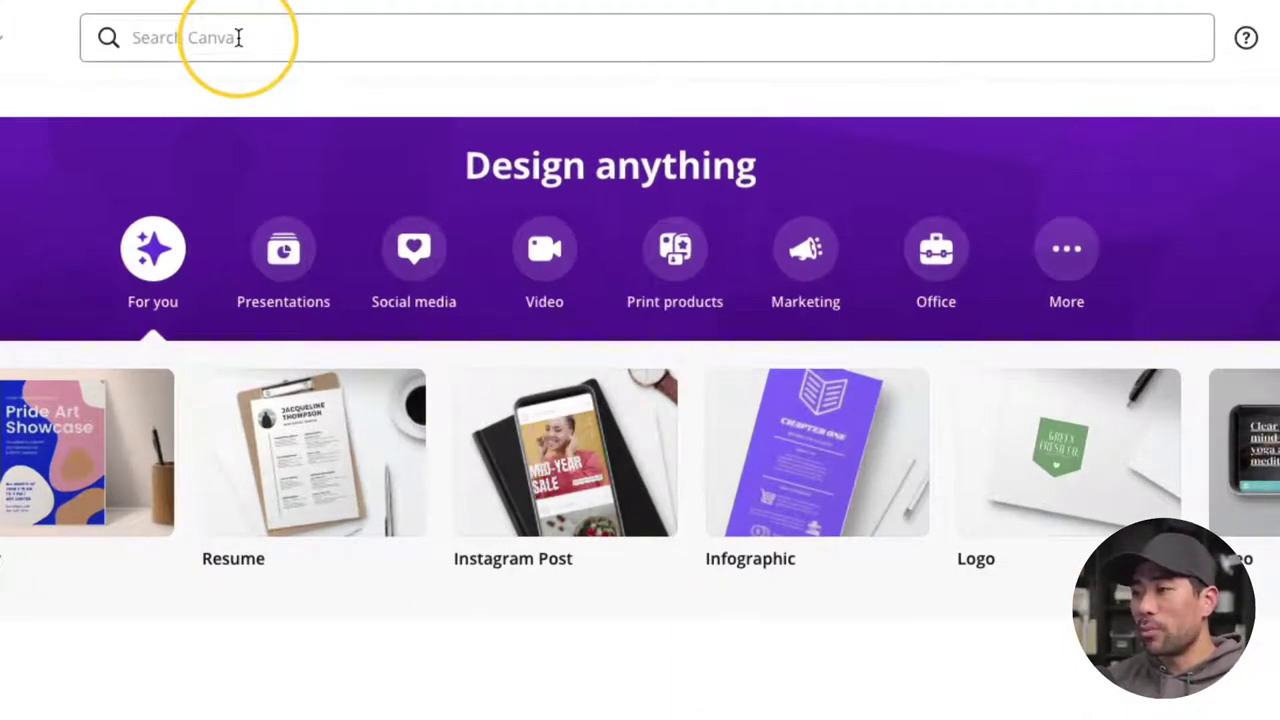
Search Canva for the Report design type and browse the template results.
click(238, 38)
text(Report)
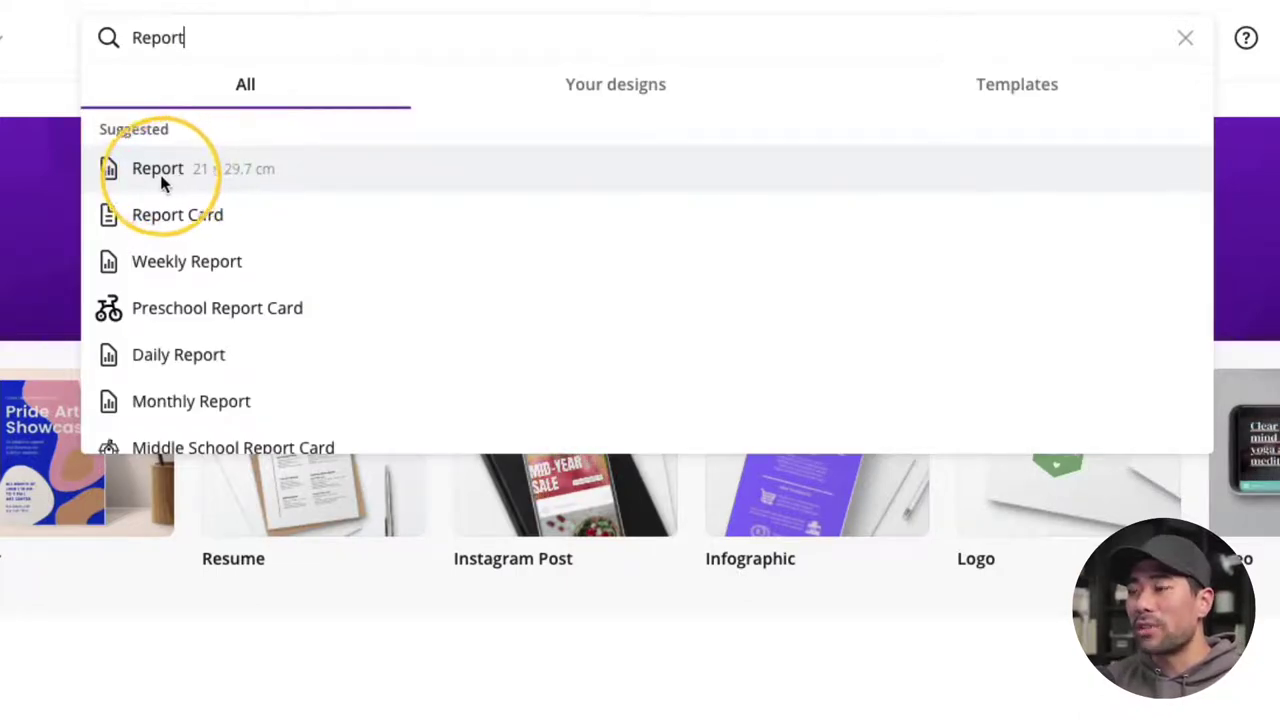
click(153, 172)
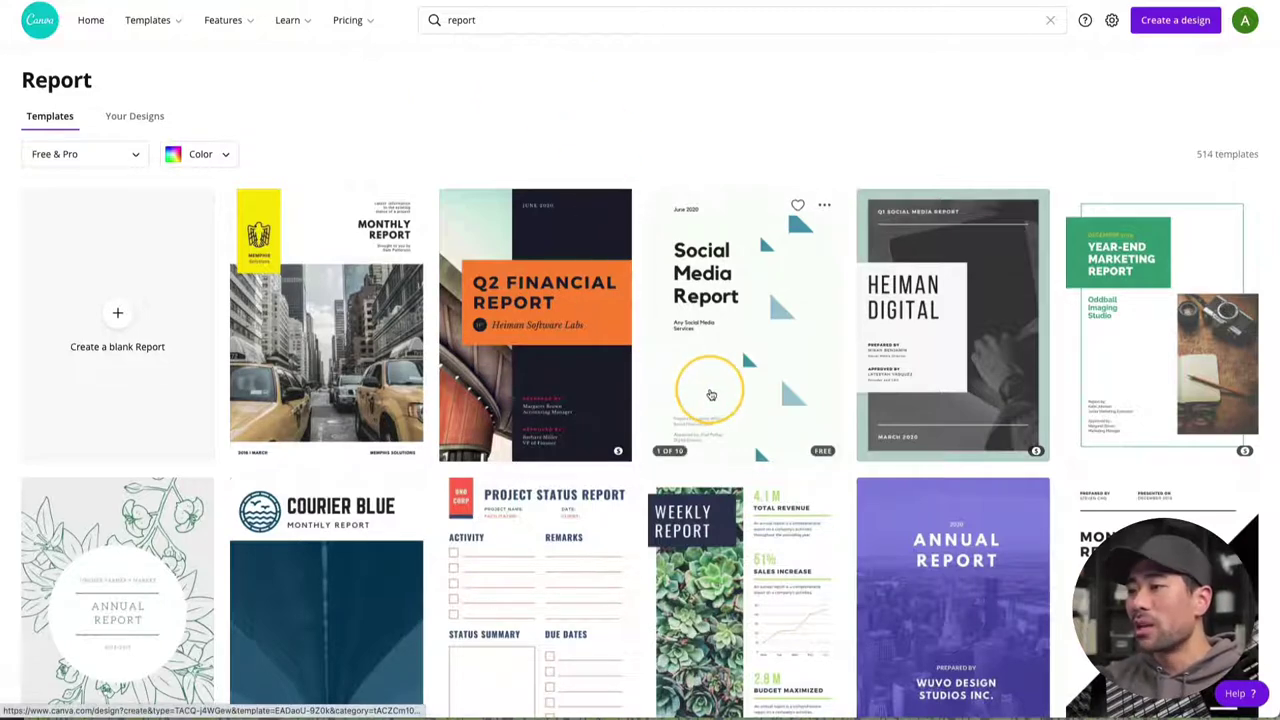
scroll(737, 402, down, 1)
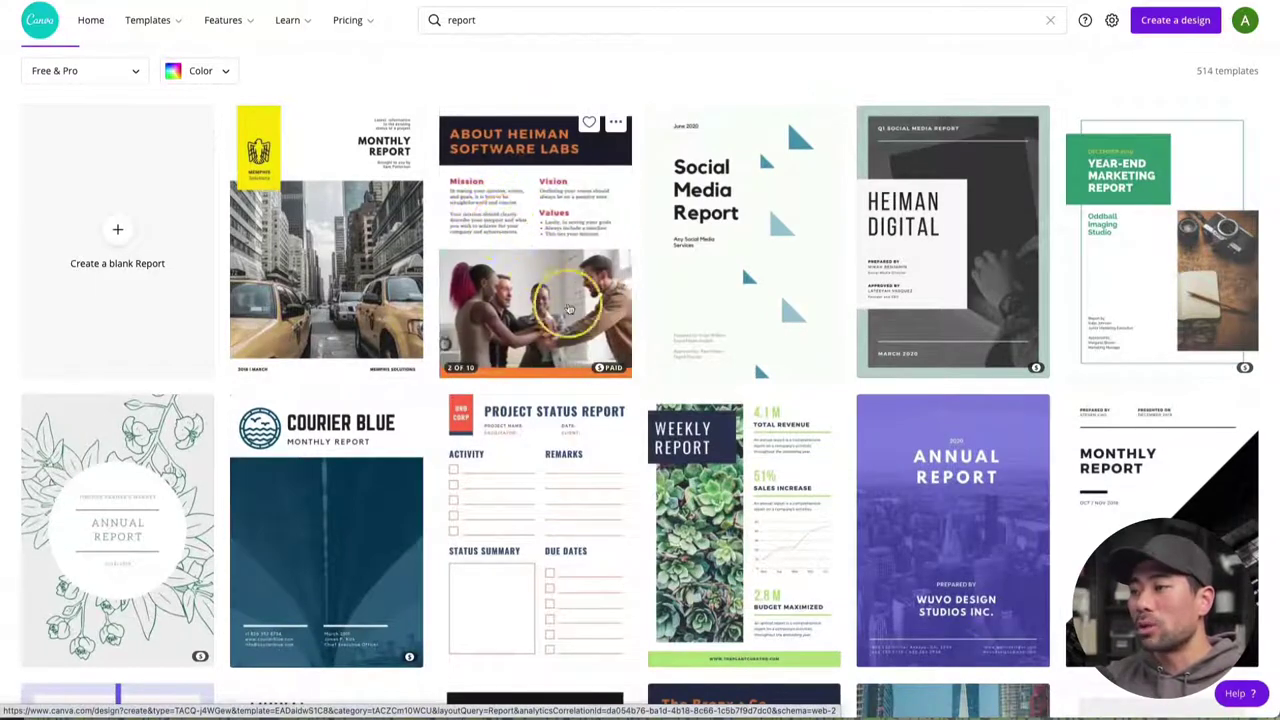
scroll(920, 505, down, 6)
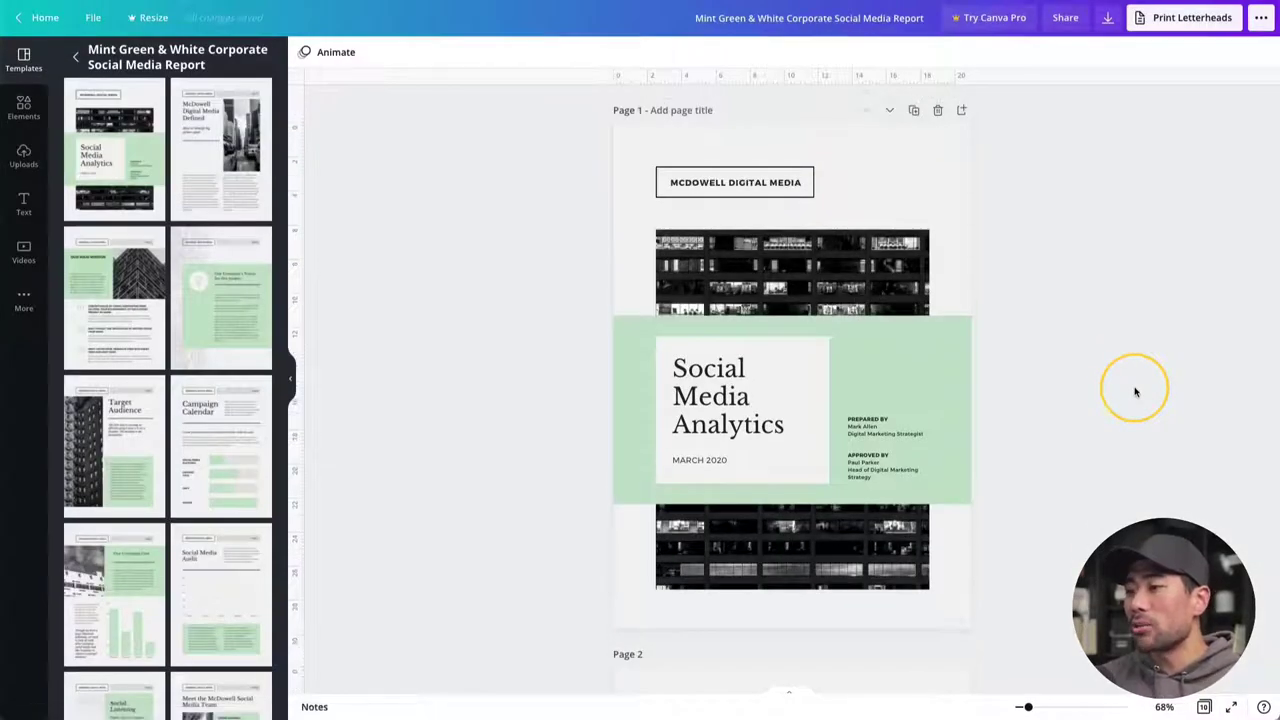
Look through the template's pages, then replace the cover title with 'XYZ Company Report'.
scroll(1135, 392, down, 20)
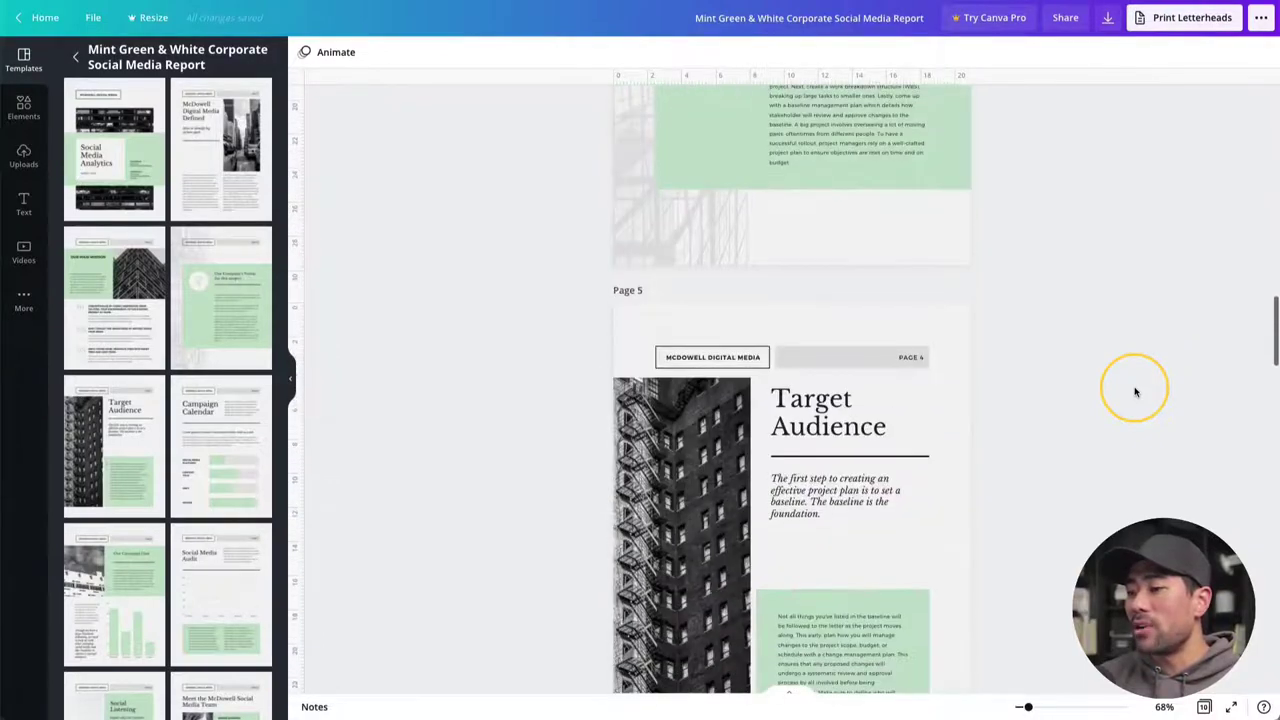
scroll(1135, 392, down, 10)
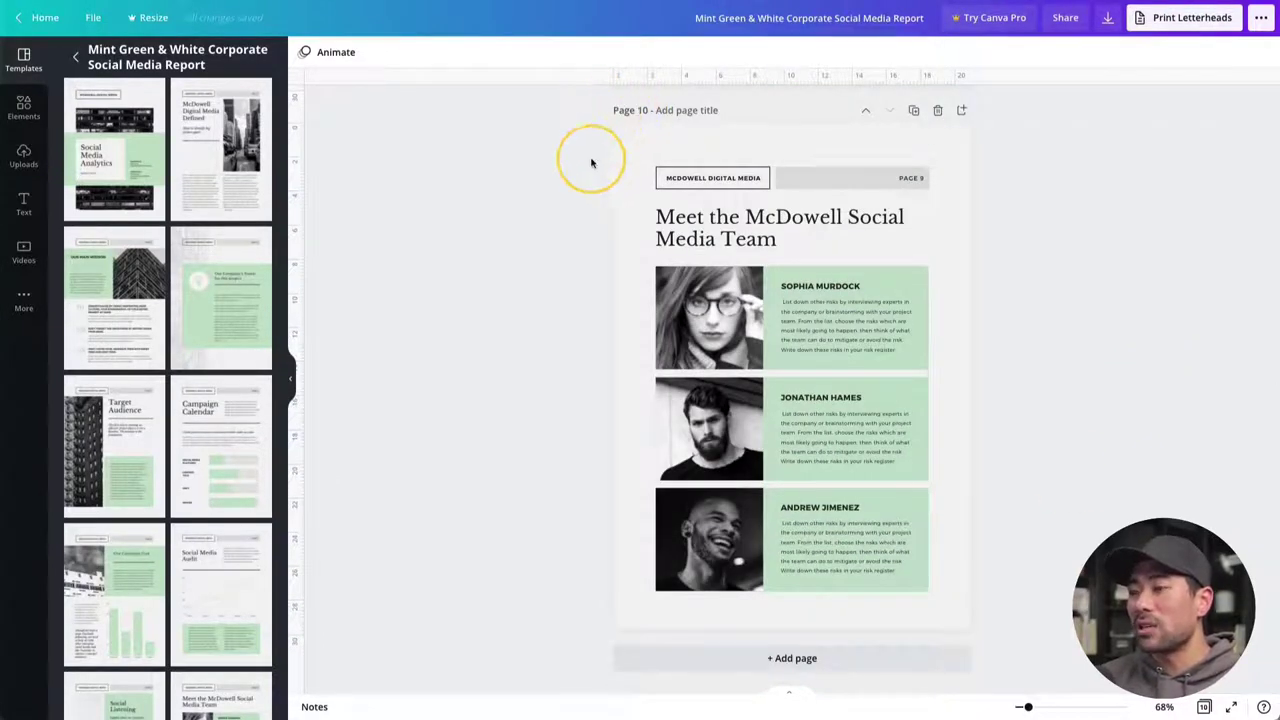
key(Home)
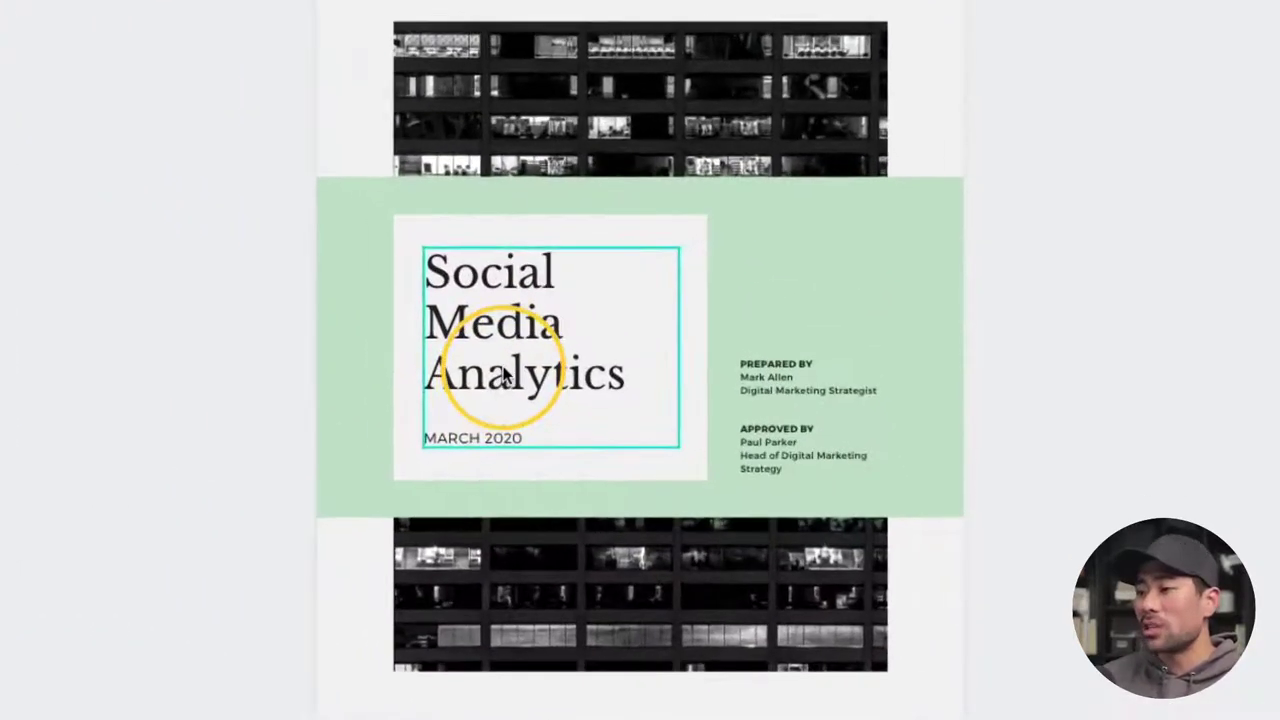
double_click(722, 418)
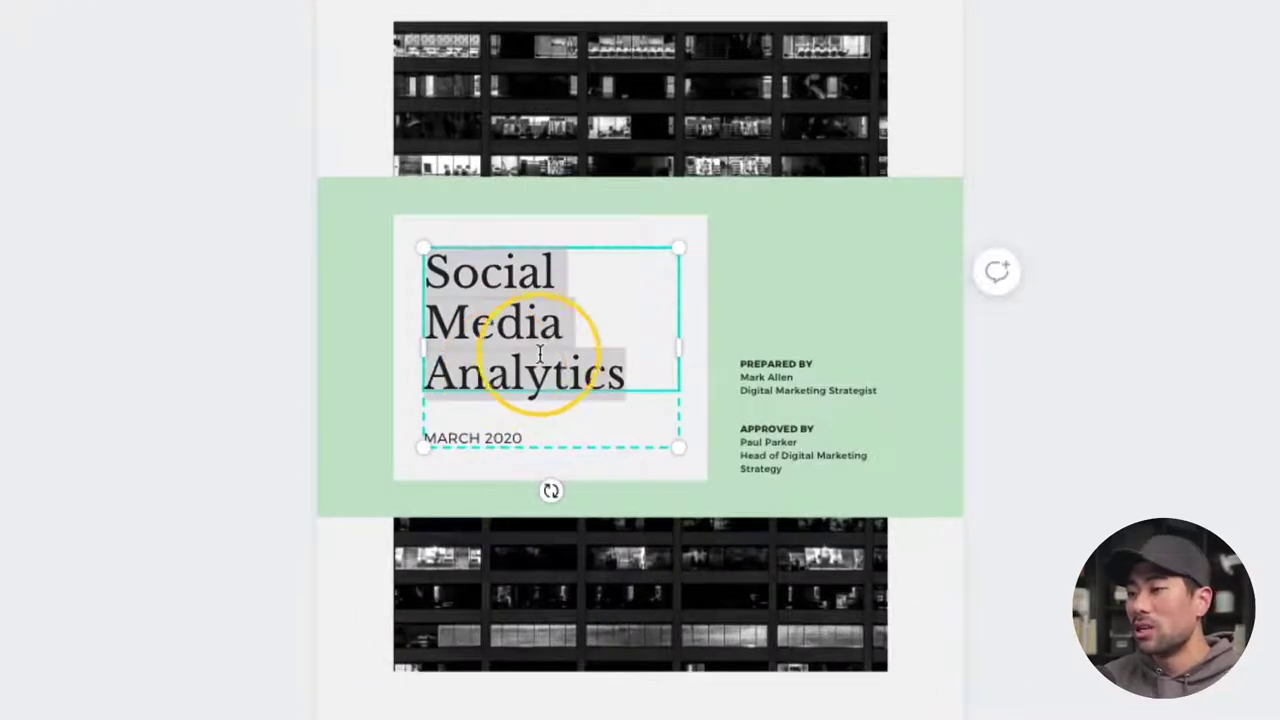
double_click(532, 355)
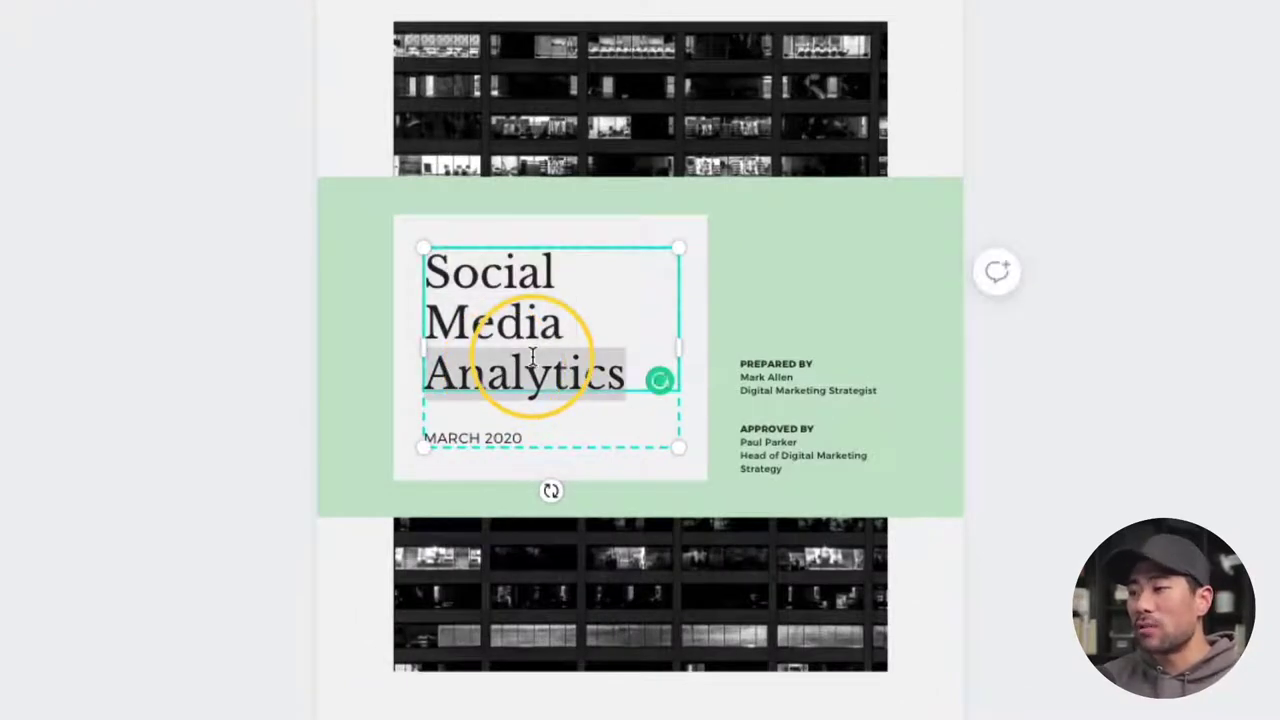
click(433, 272)
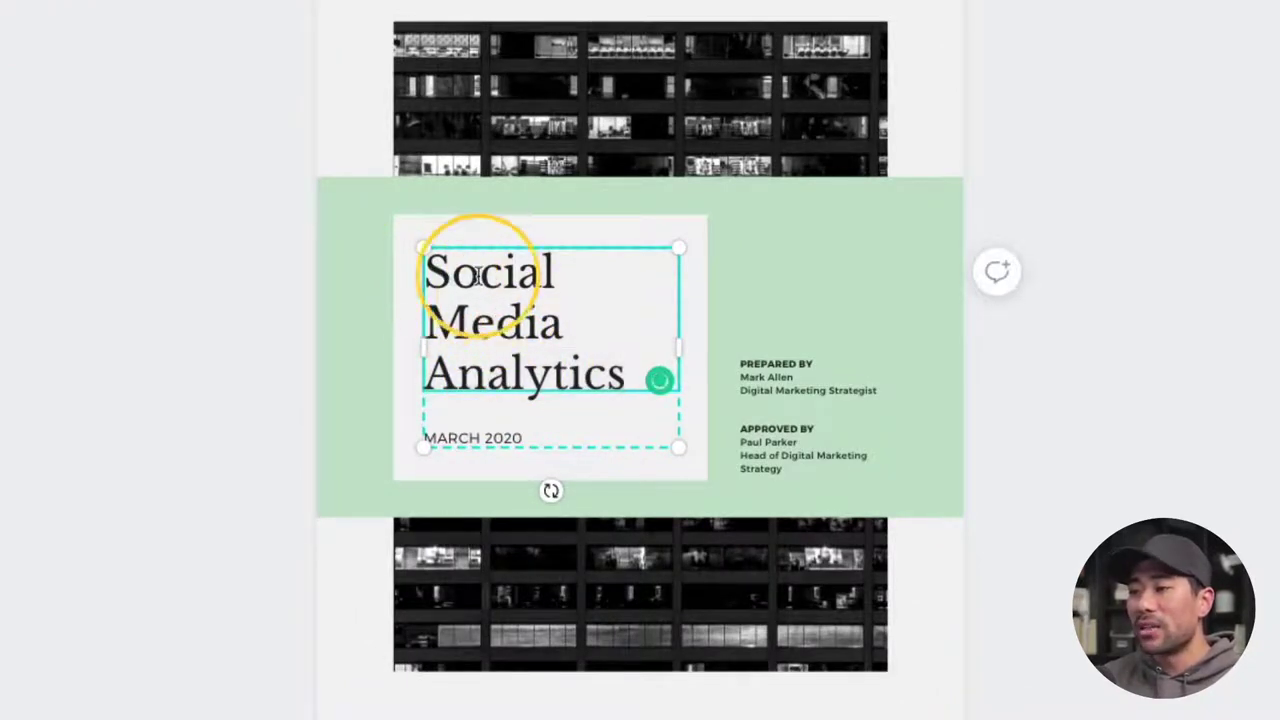
drag(433, 272, 637, 398)
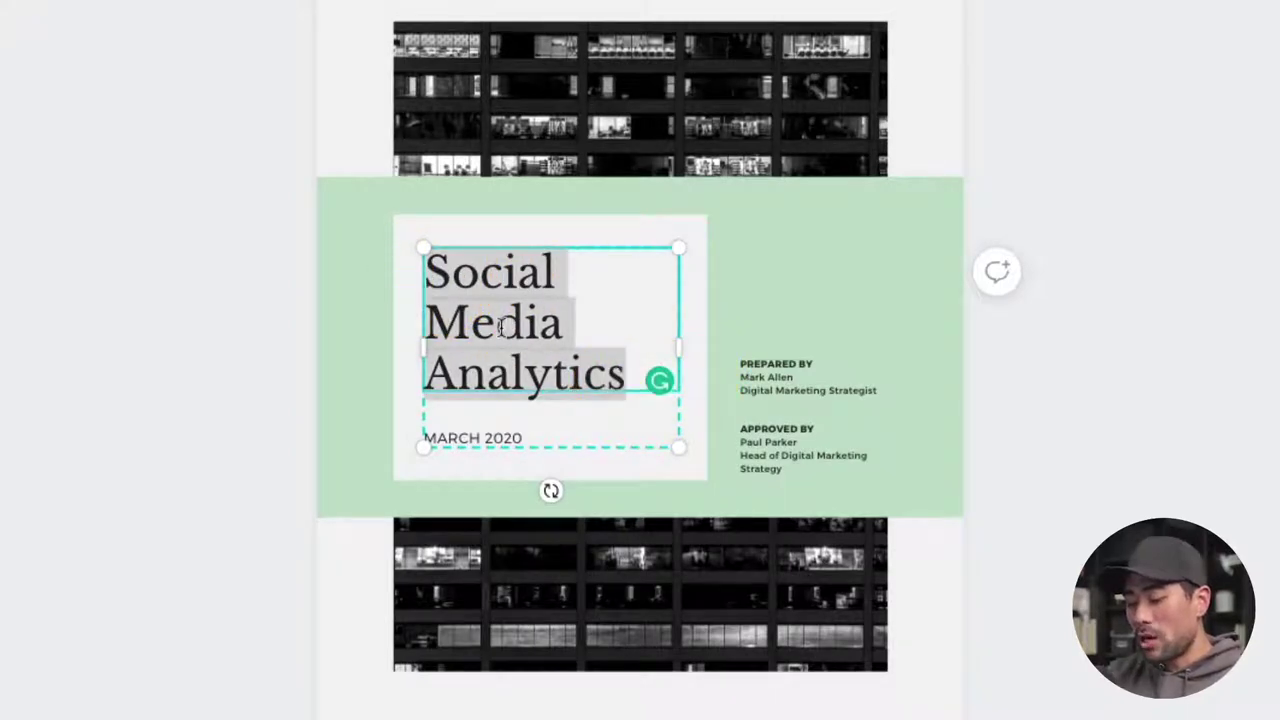
text(XYZ)
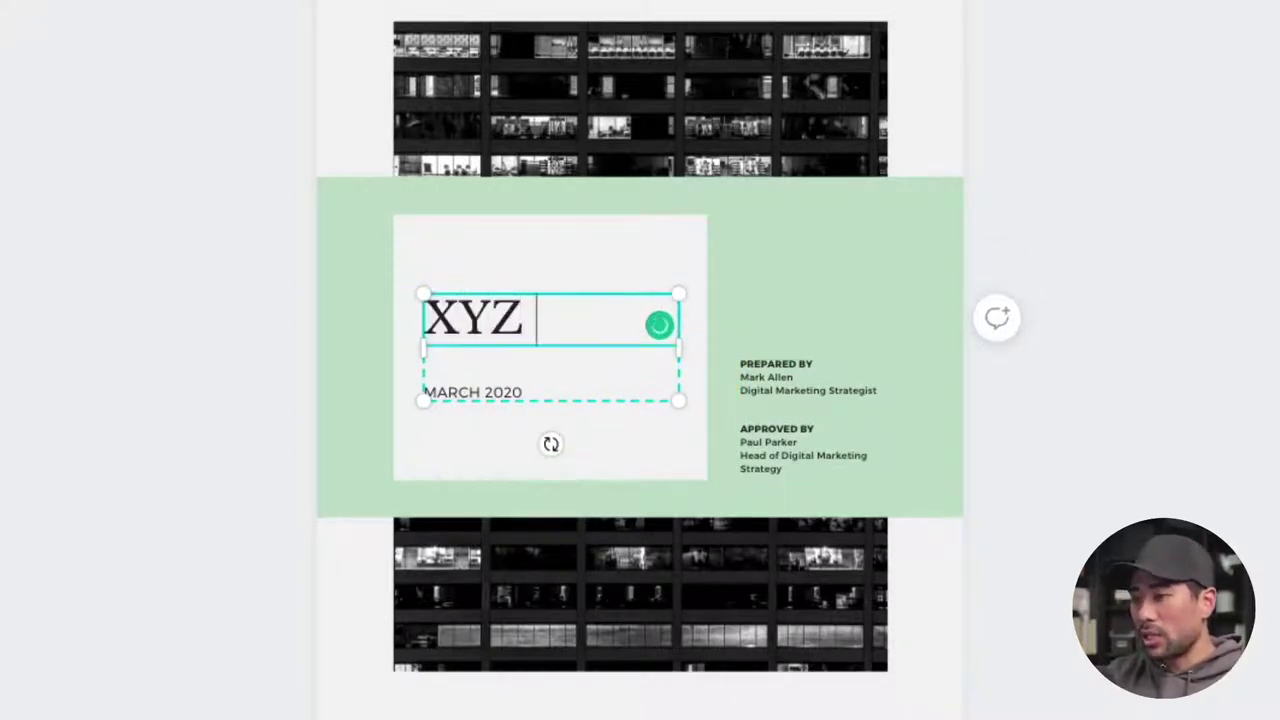
text( Com)
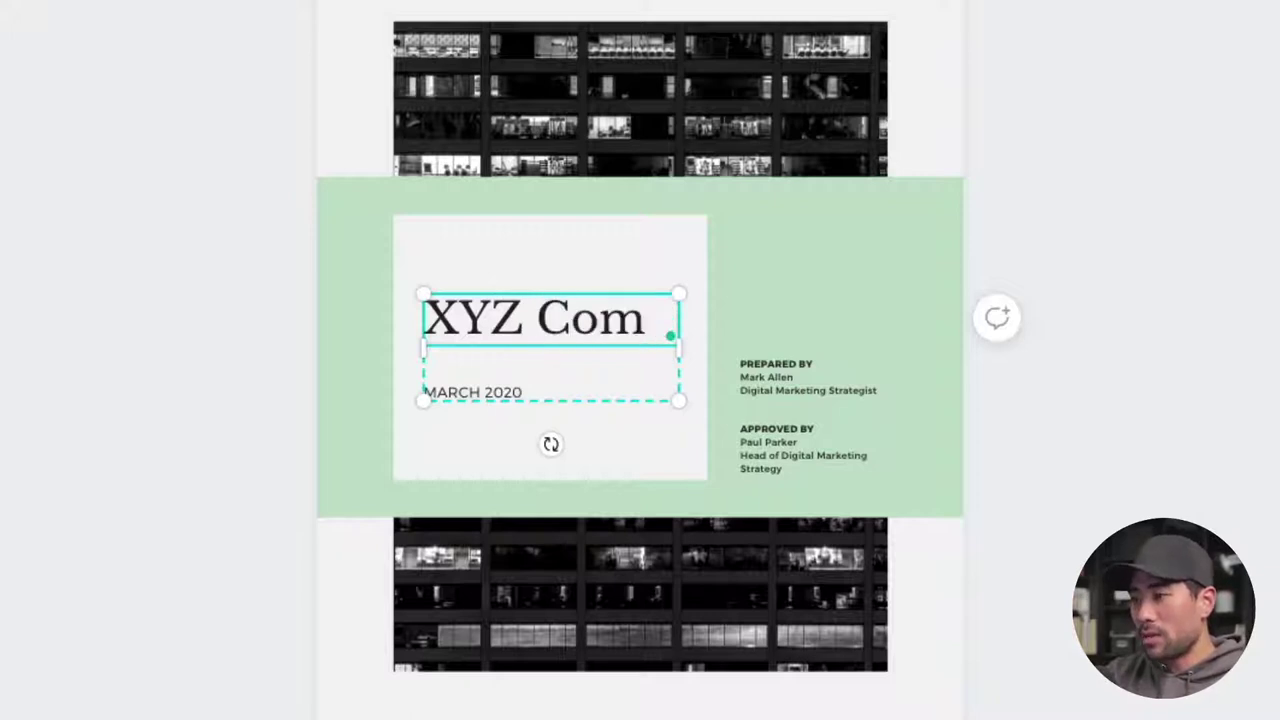
text(pany Report)
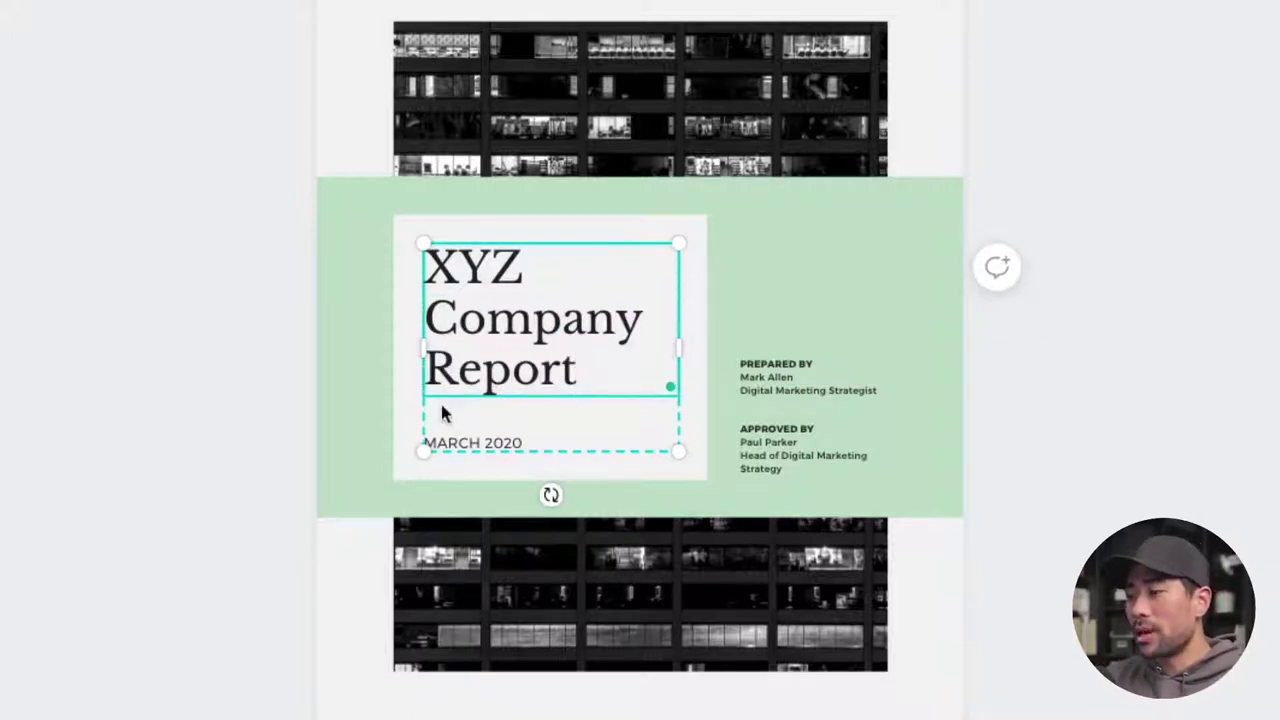
Select the cover title together with the MARCH 2020 date line.
click(446, 434)
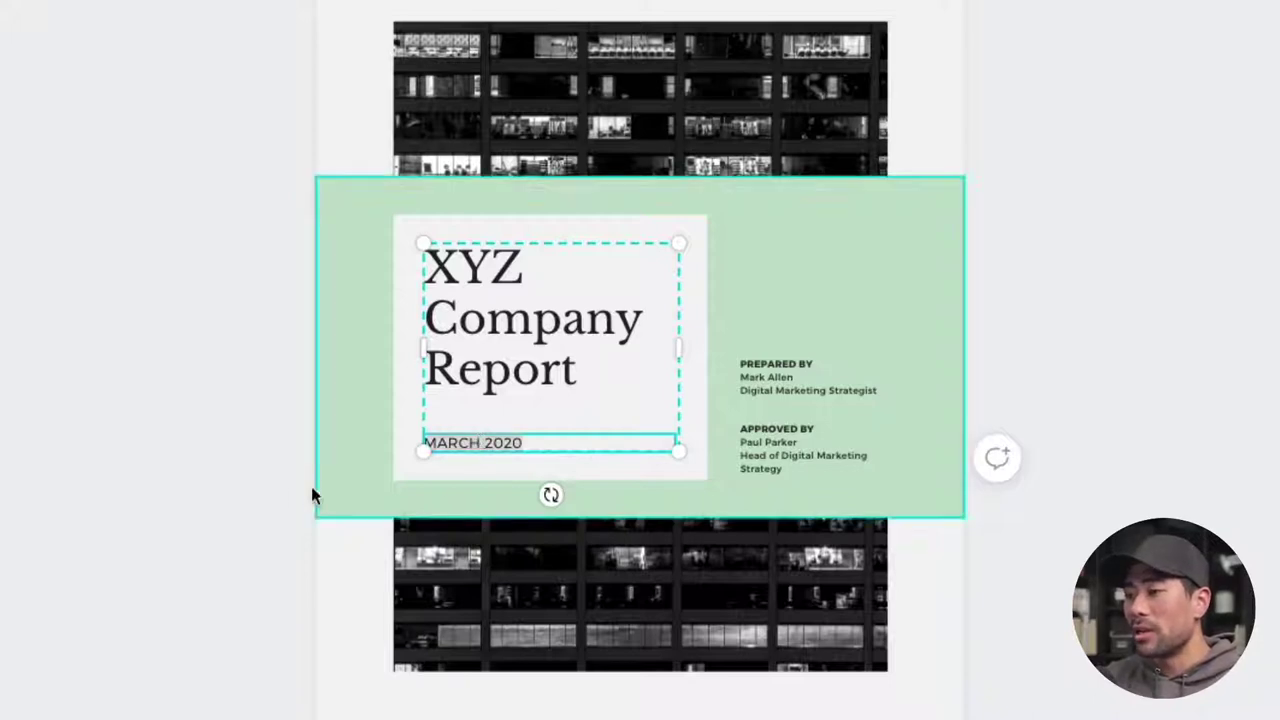
click(251, 486)
click(475, 446)
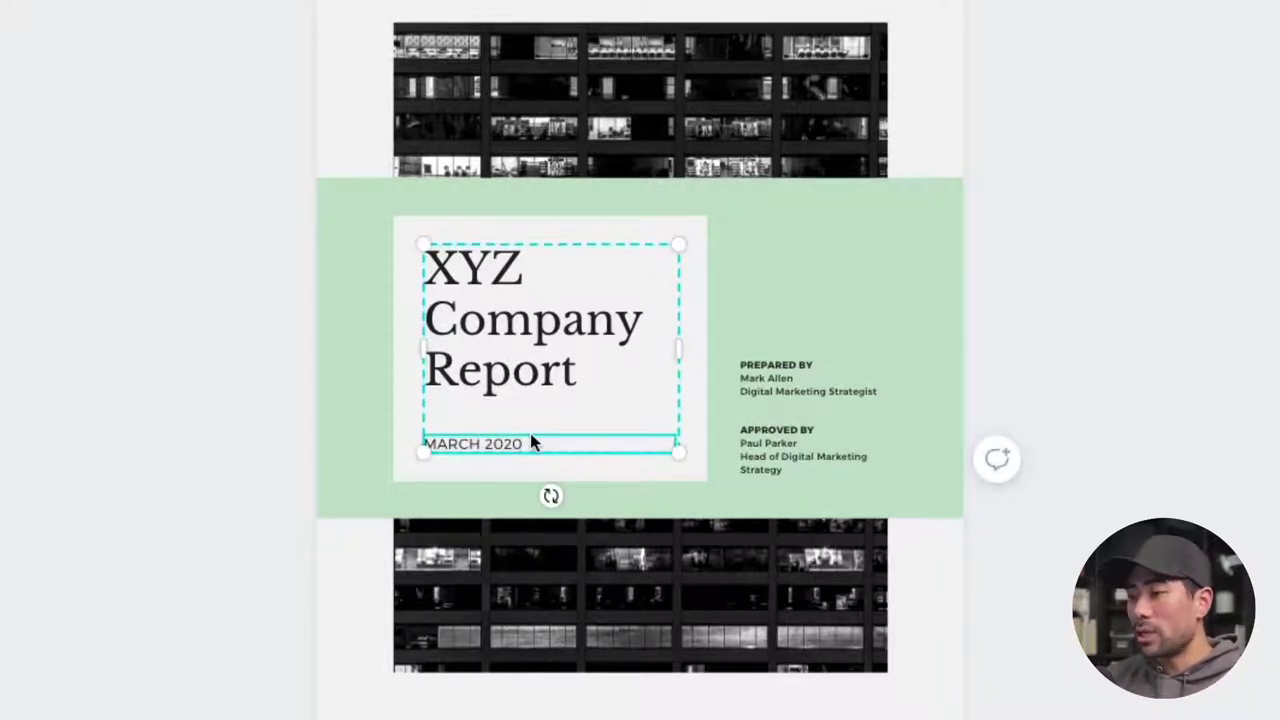
key(Delete)
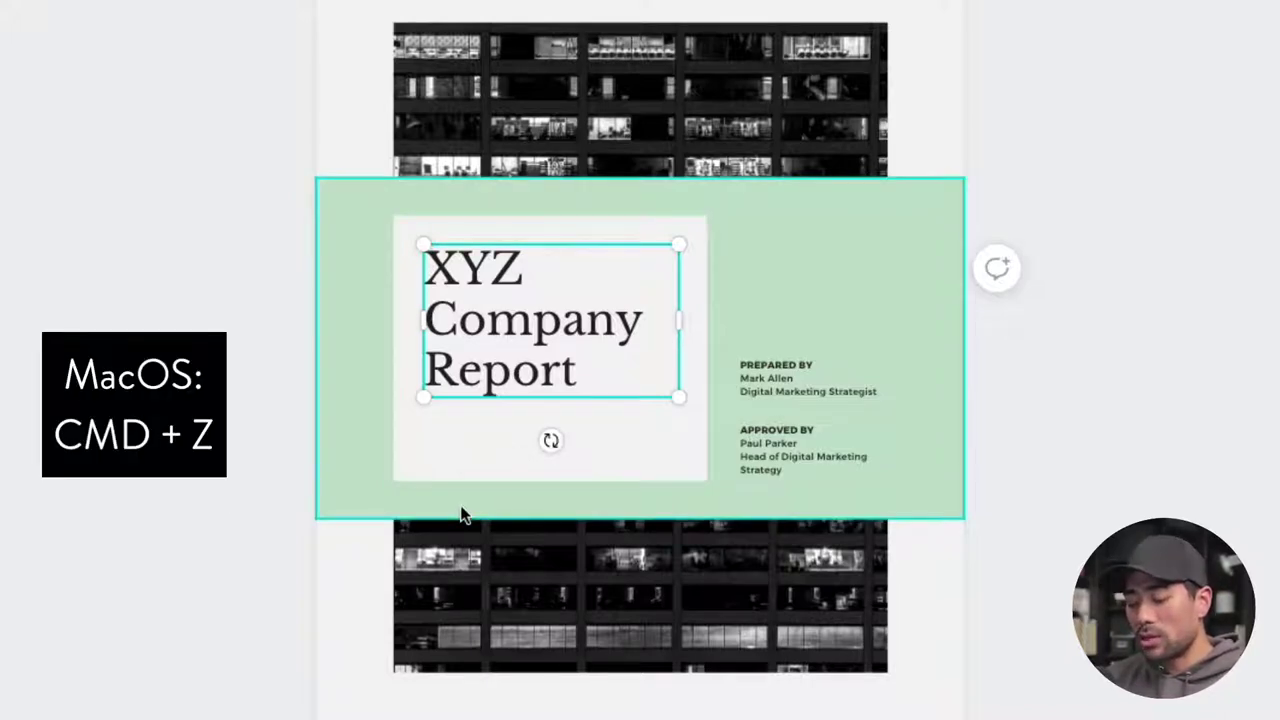
key(super+z)
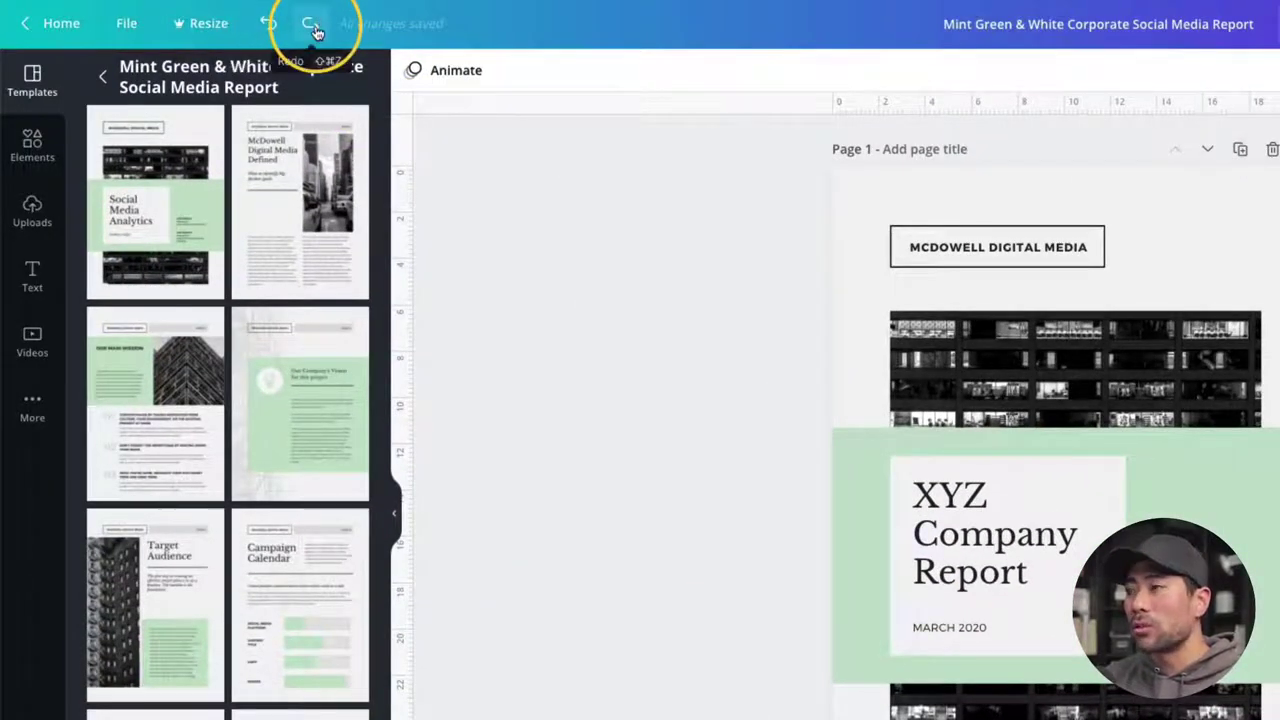
click(960, 630)
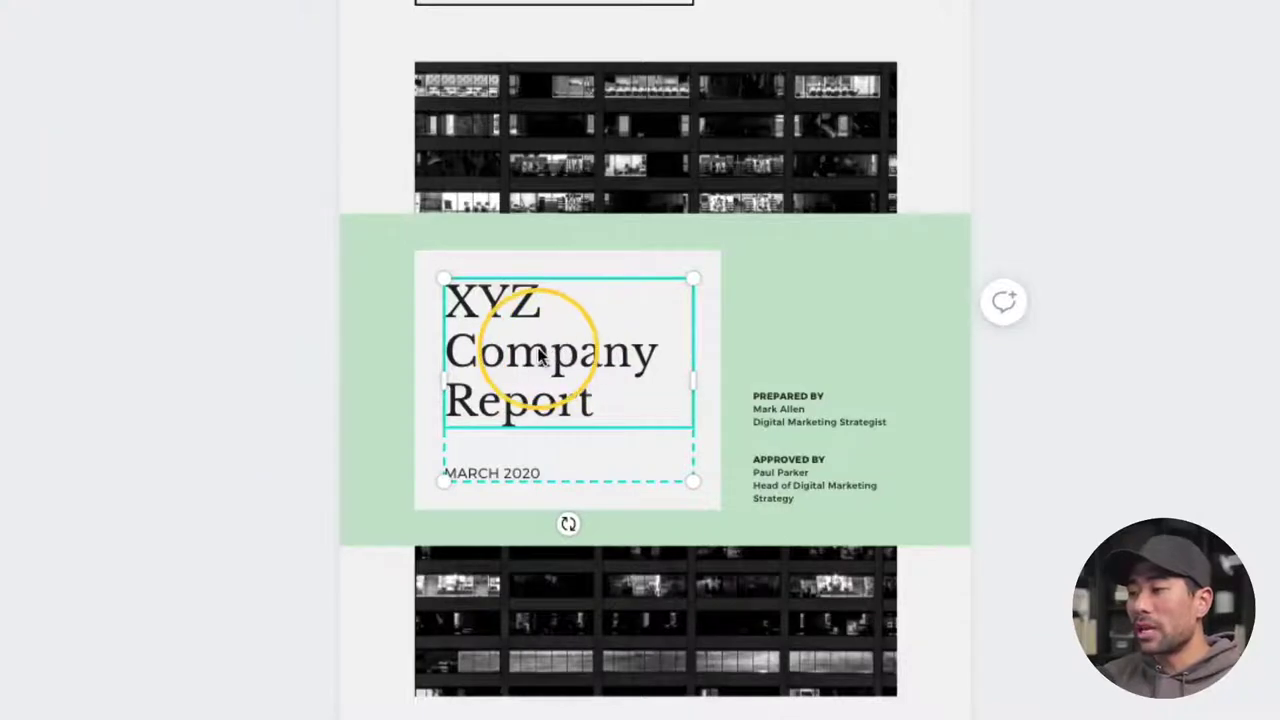
Ungroup the XYZ Company Report title from the MARCH 2020 date, then check the title moves alone.
mouse_move(538, 351)
mouse_down()
mouse_move(657, 343)
mouse_move(555, 333)
mouse_move(637, 300)
mouse_move(538, 374)
mouse_move(543, 354)
mouse_move(527, 351)
mouse_move(541, 360)
mouse_up()
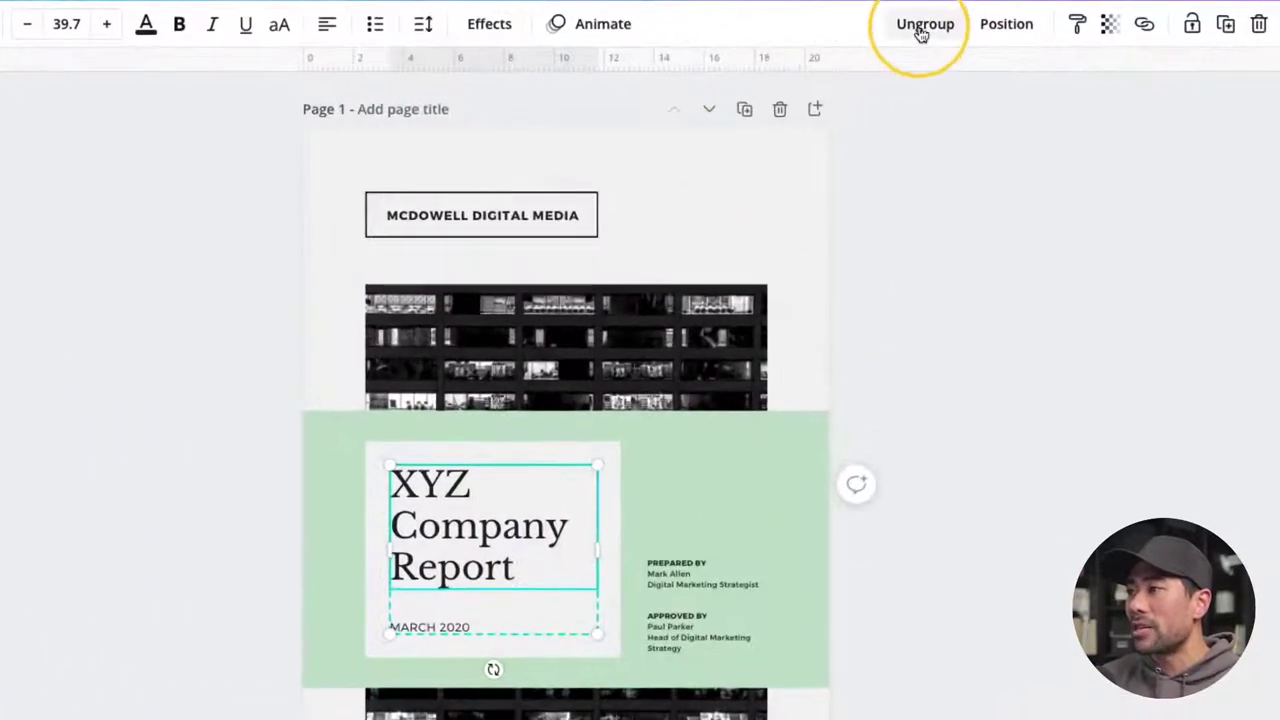
click(925, 33)
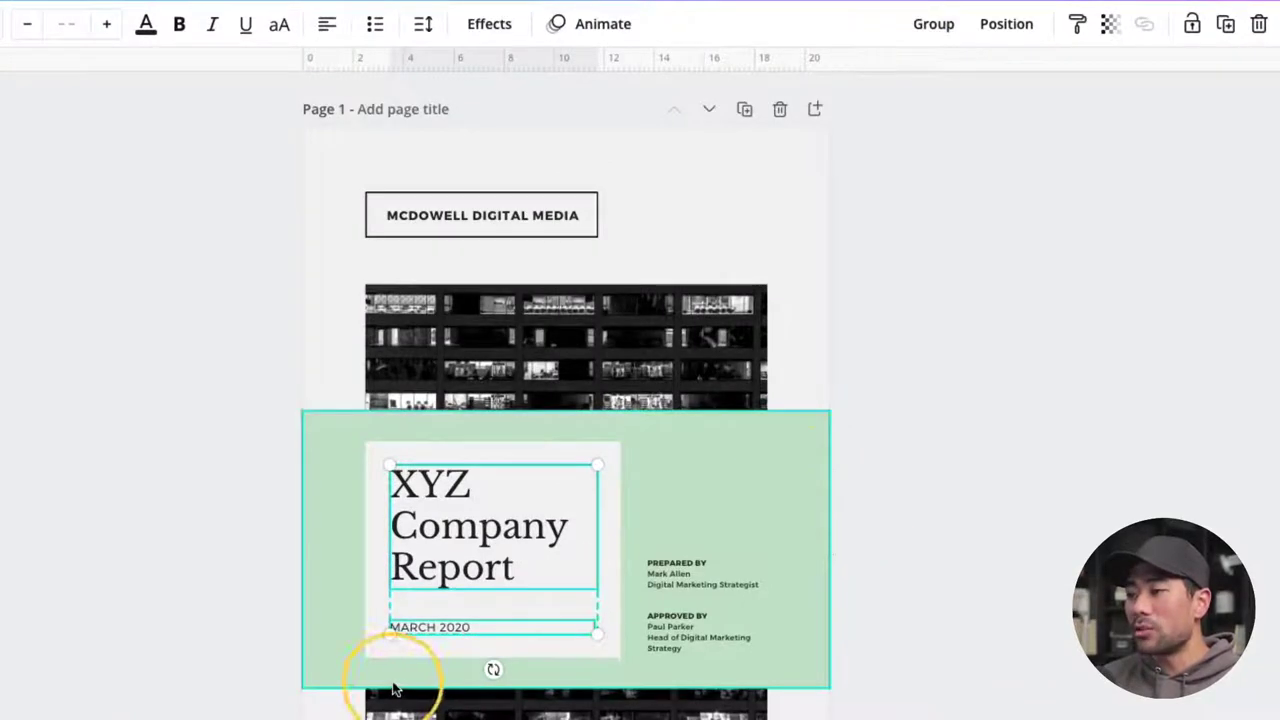
click(233, 570)
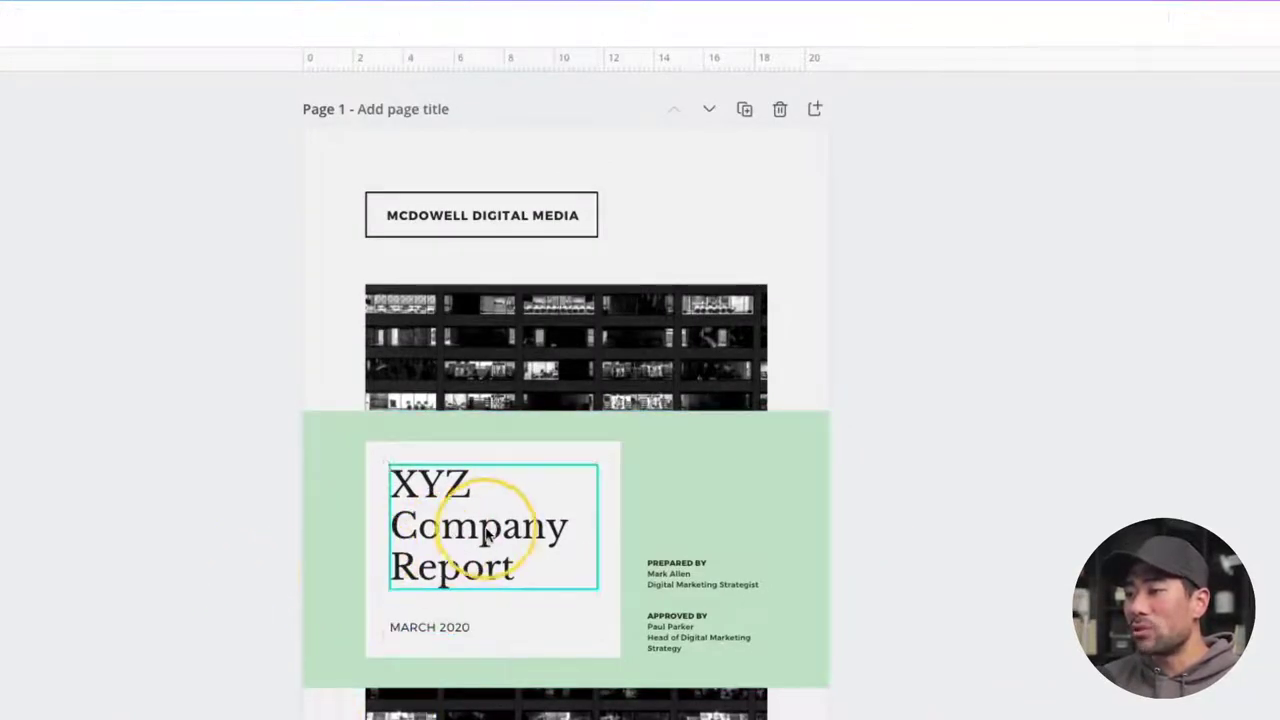
click(515, 532)
drag(492, 540, 466, 535)
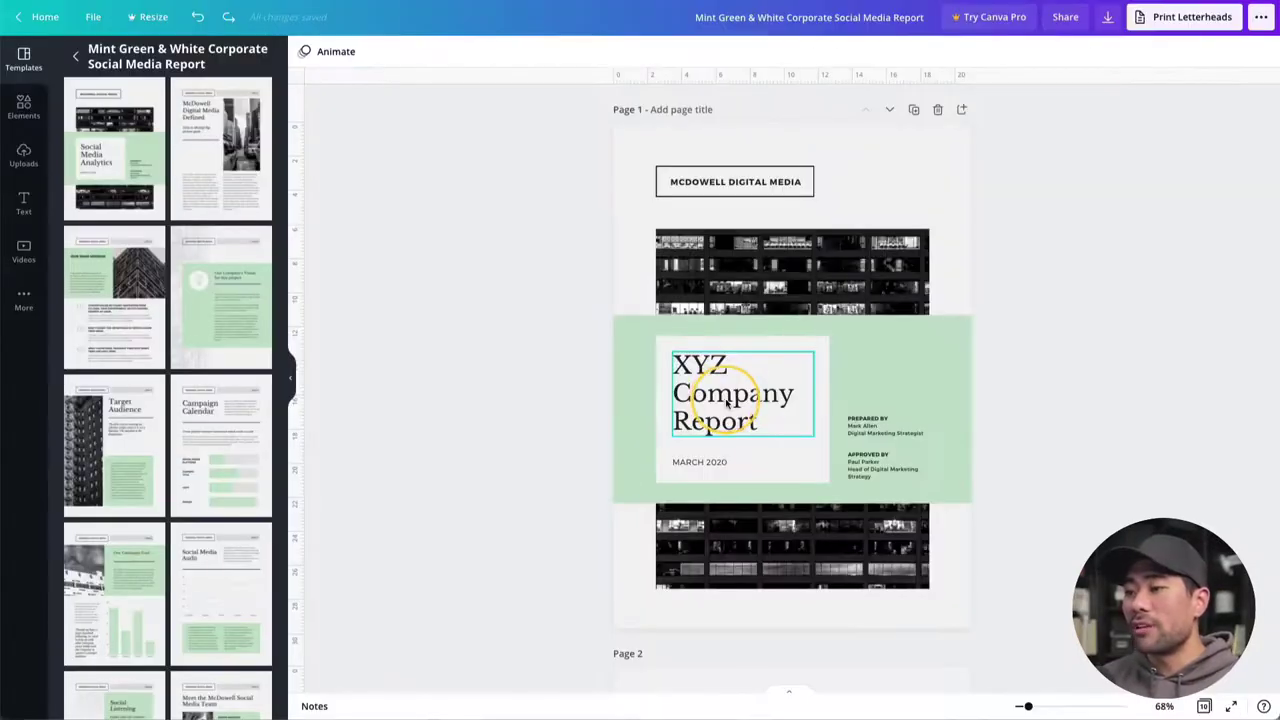
Change the cover title's font to Bebas Neue.
click(727, 400)
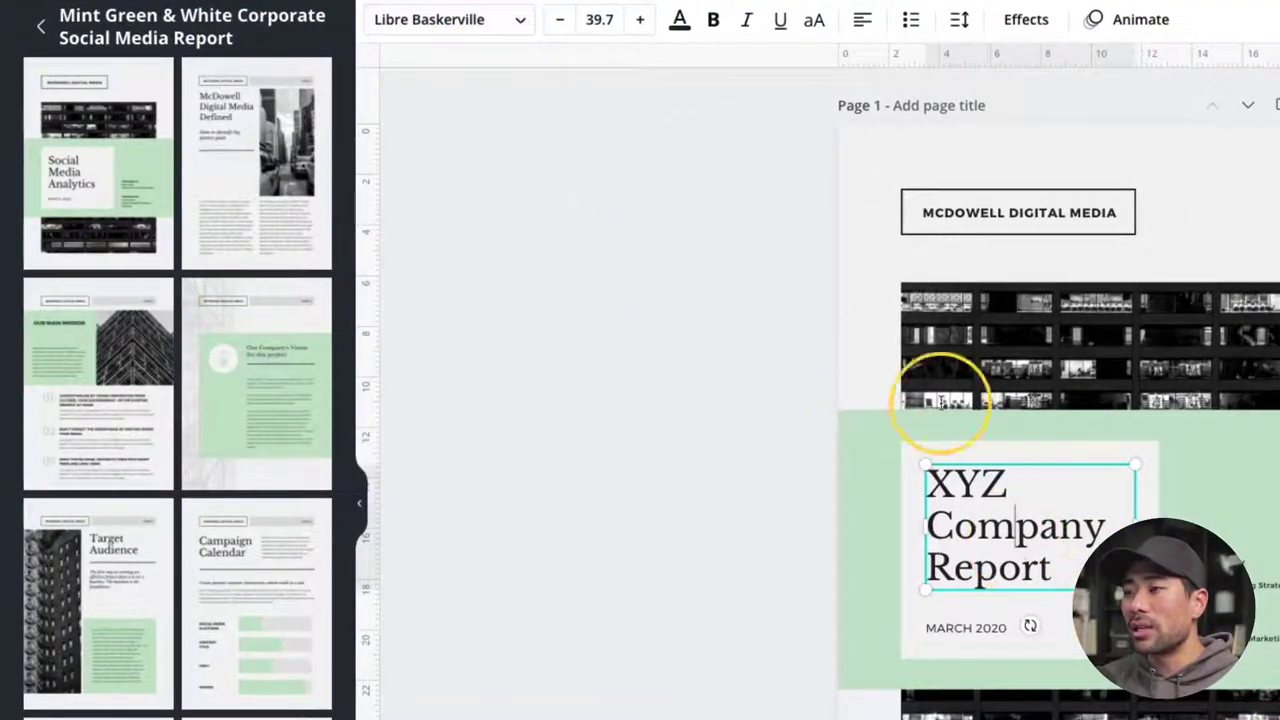
triple_click(1060, 526)
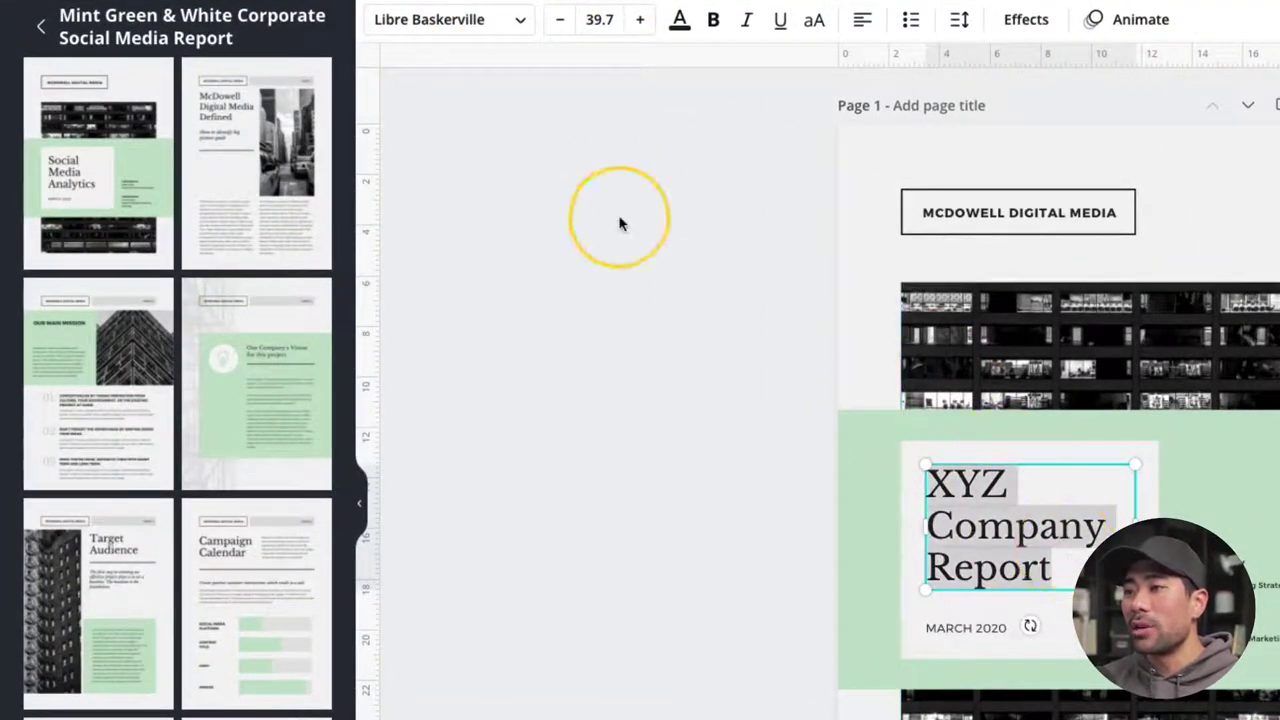
click(512, 19)
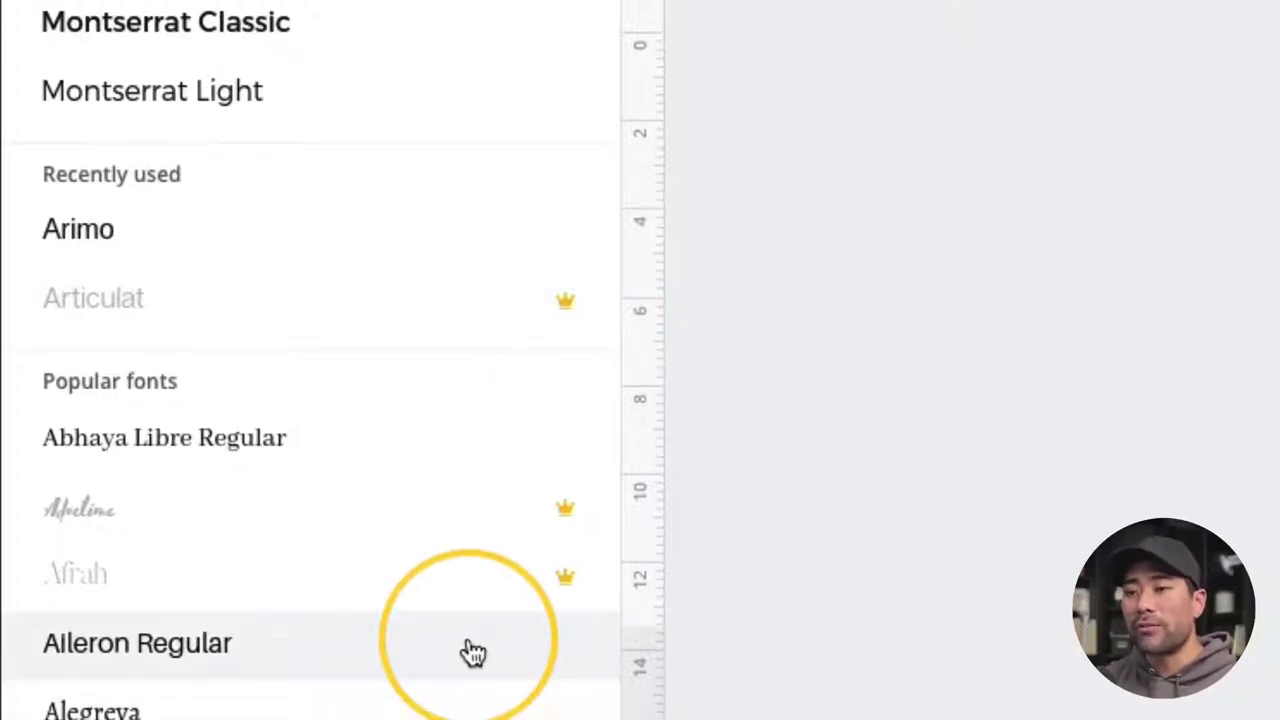
scroll(473, 652, down, 5)
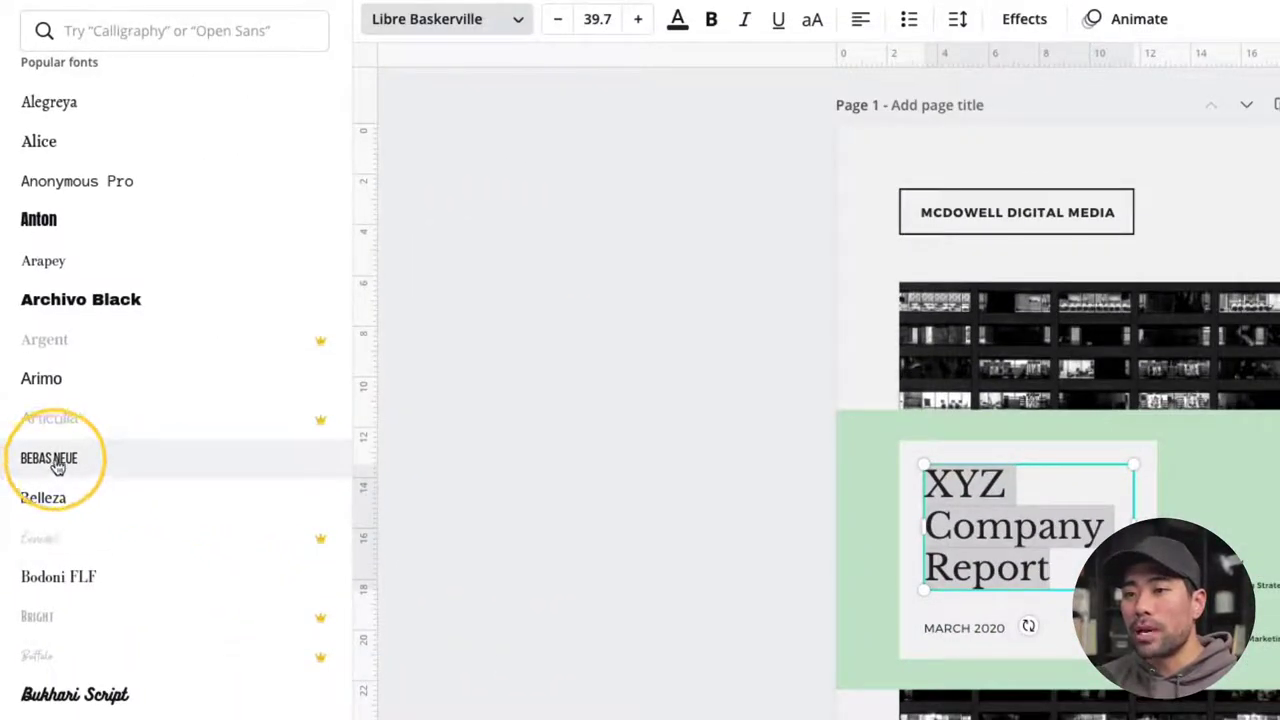
click(58, 466)
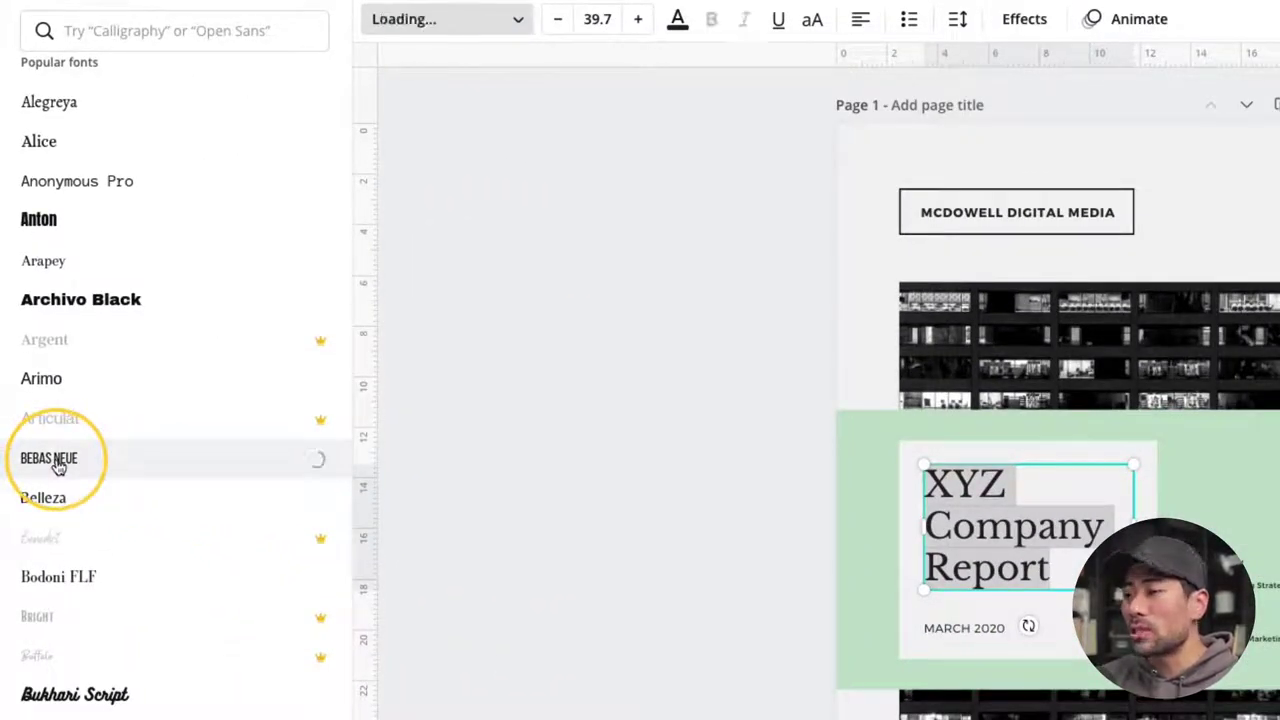
click(345, 465)
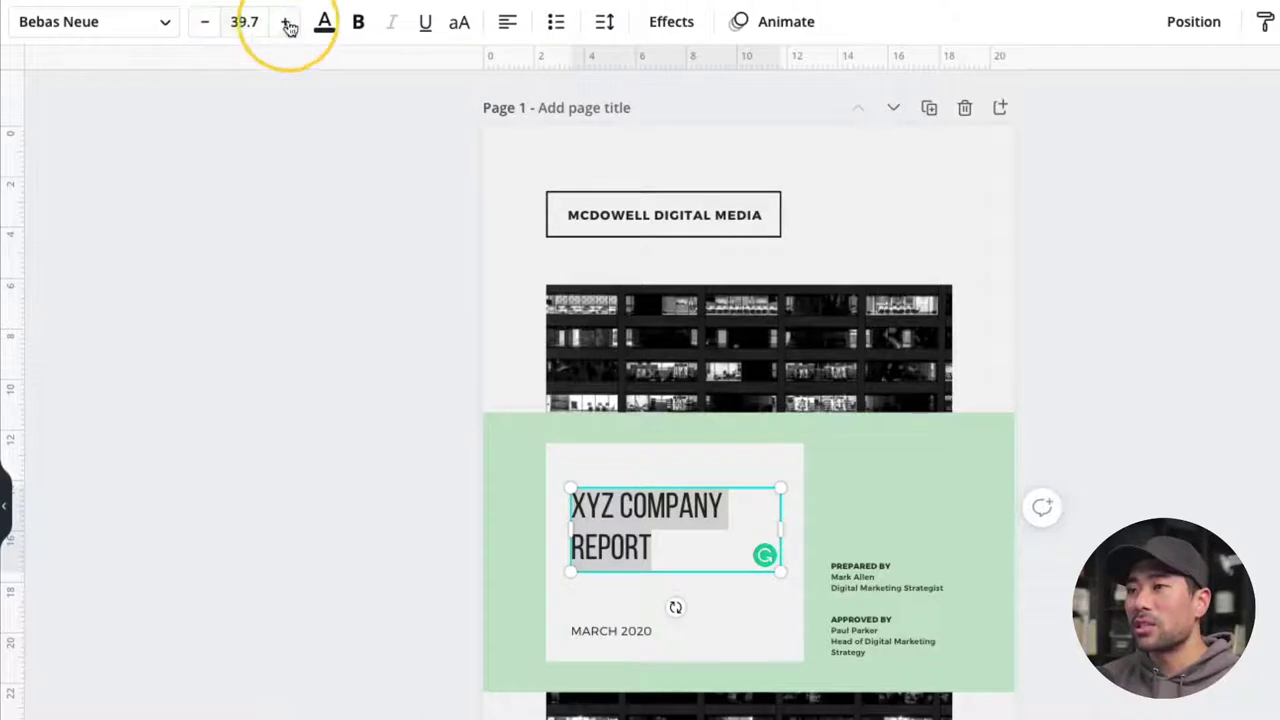
Enlarge the title to font size 51.6 and widen its text box.
click(284, 22)
click(284, 22)
click(284, 22)
click(284, 22)
click(284, 22)
click(284, 22)
click(284, 22)
click(284, 22)
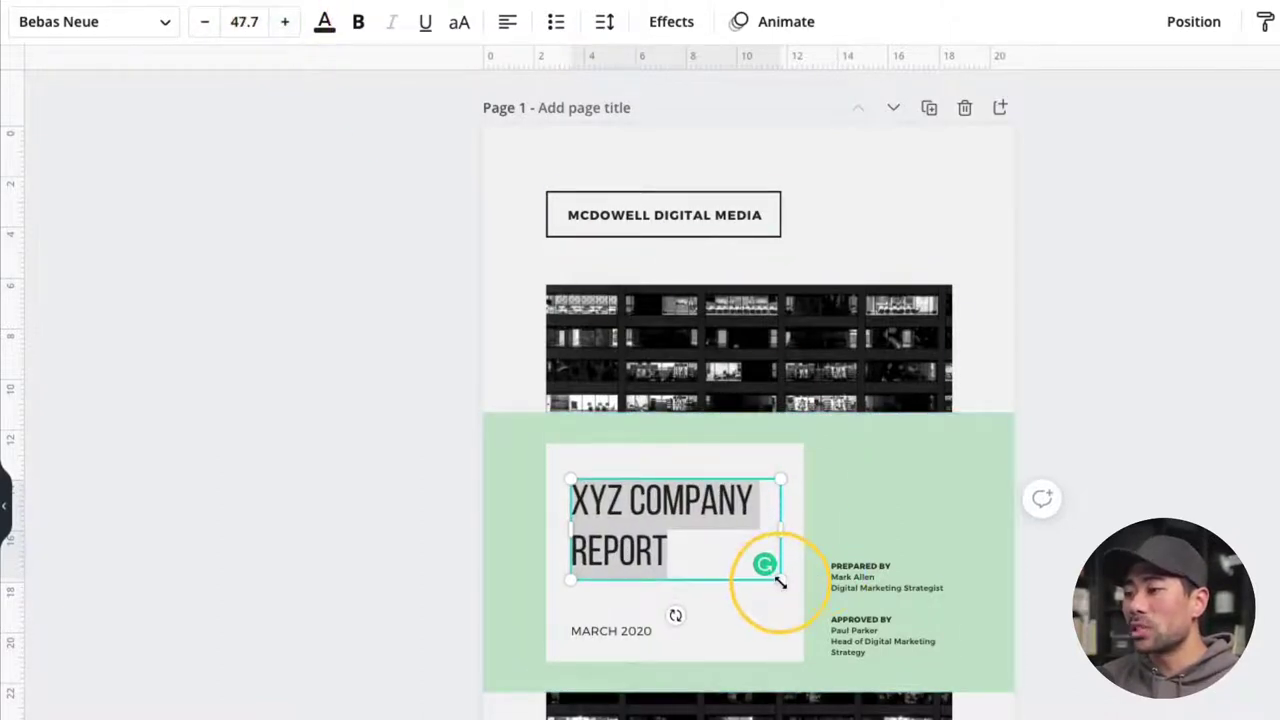
drag(775, 581, 805, 600)
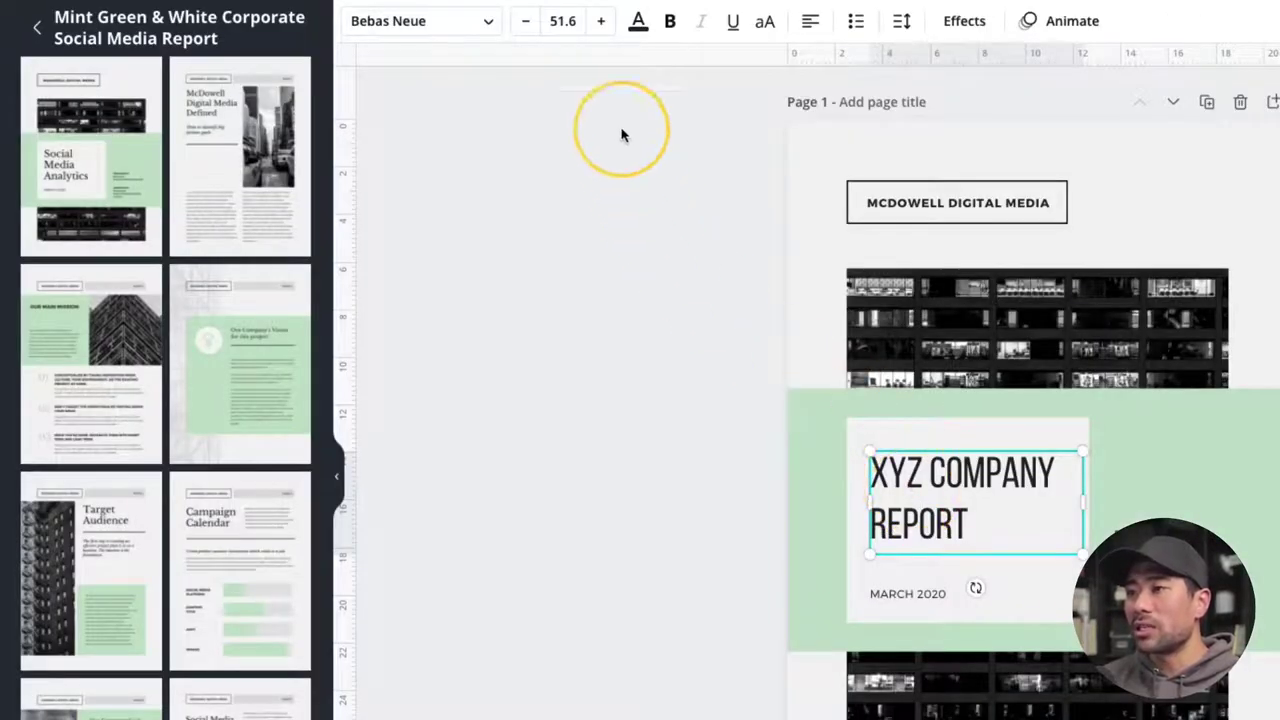
click(638, 24)
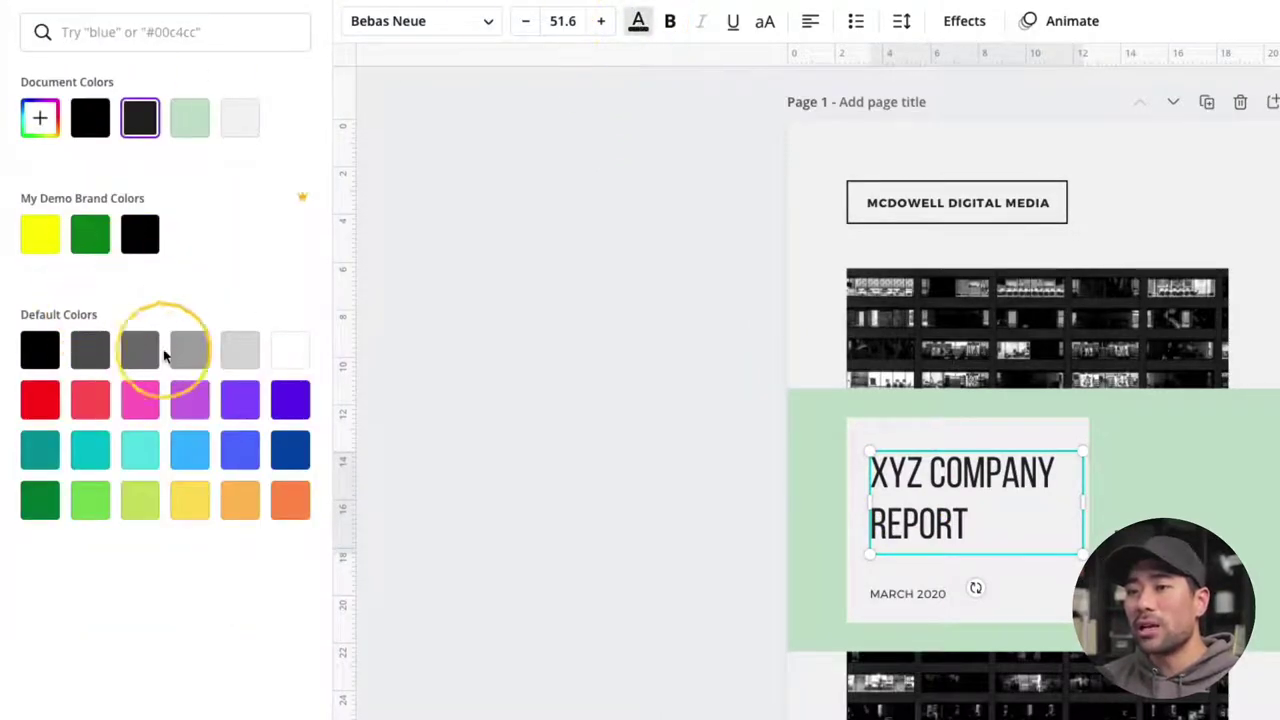
Colour the XYZ COMPANY REPORT title with the Coral red default swatch.
click(97, 397)
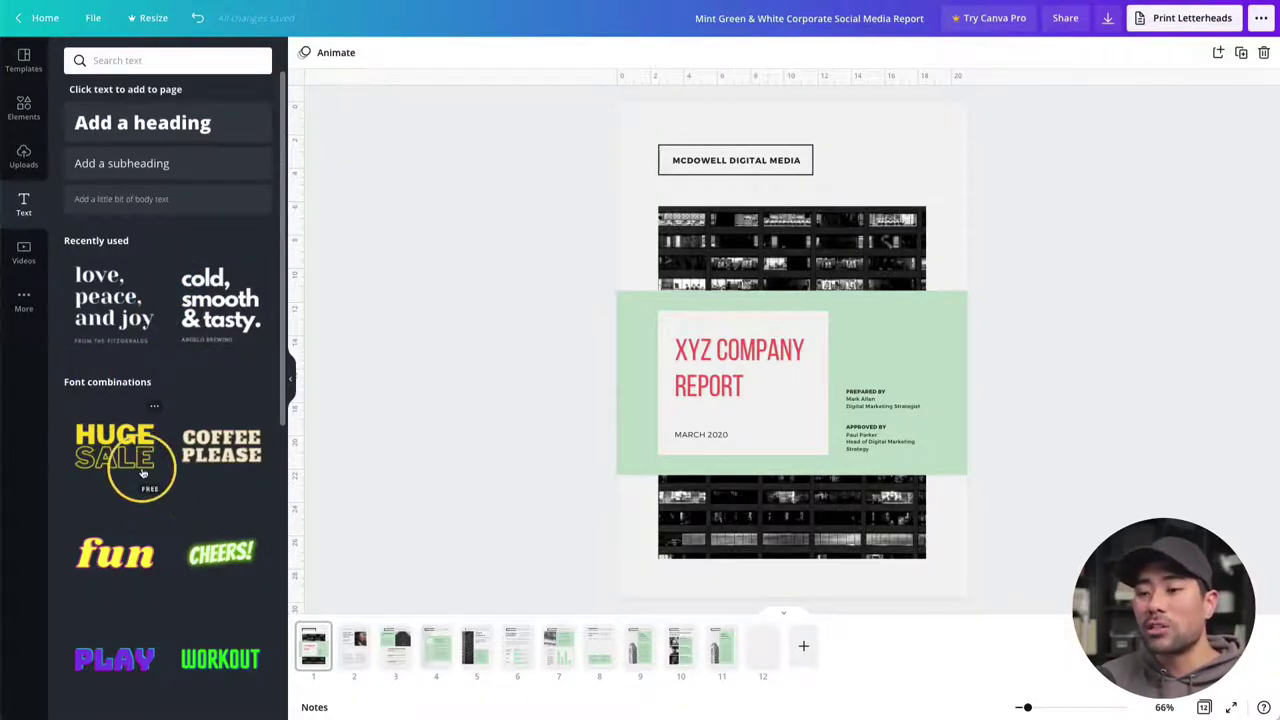
Add a blank page after the cover and insert the 'cold, smooth & tasty' text combination.
scroll(142, 472, down, 5)
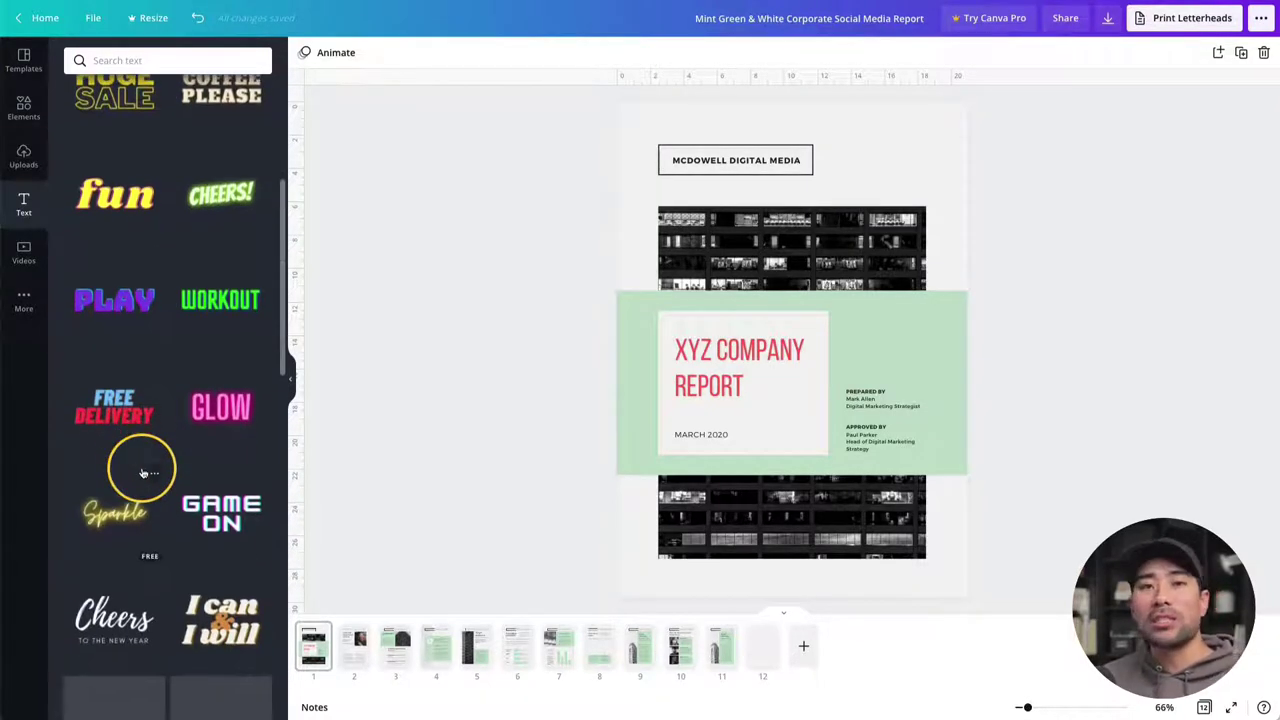
key(ctrl+Return)
scroll(175, 428, up, 5)
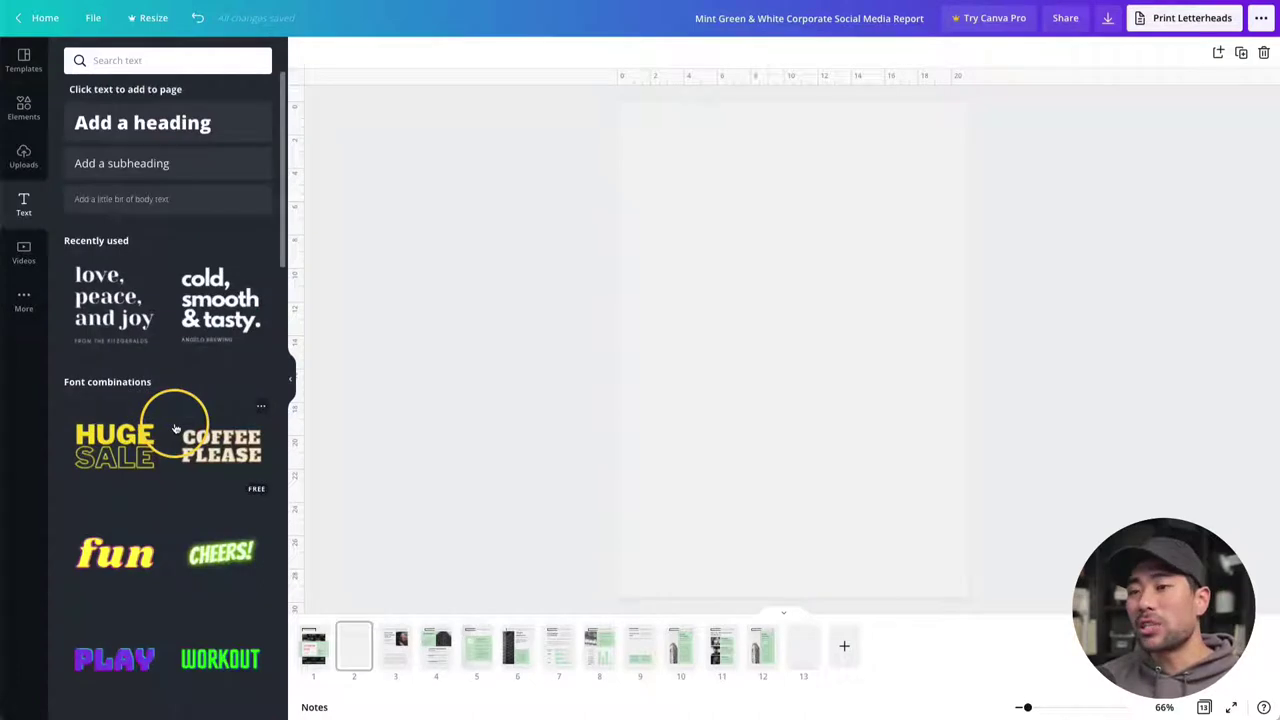
click(214, 320)
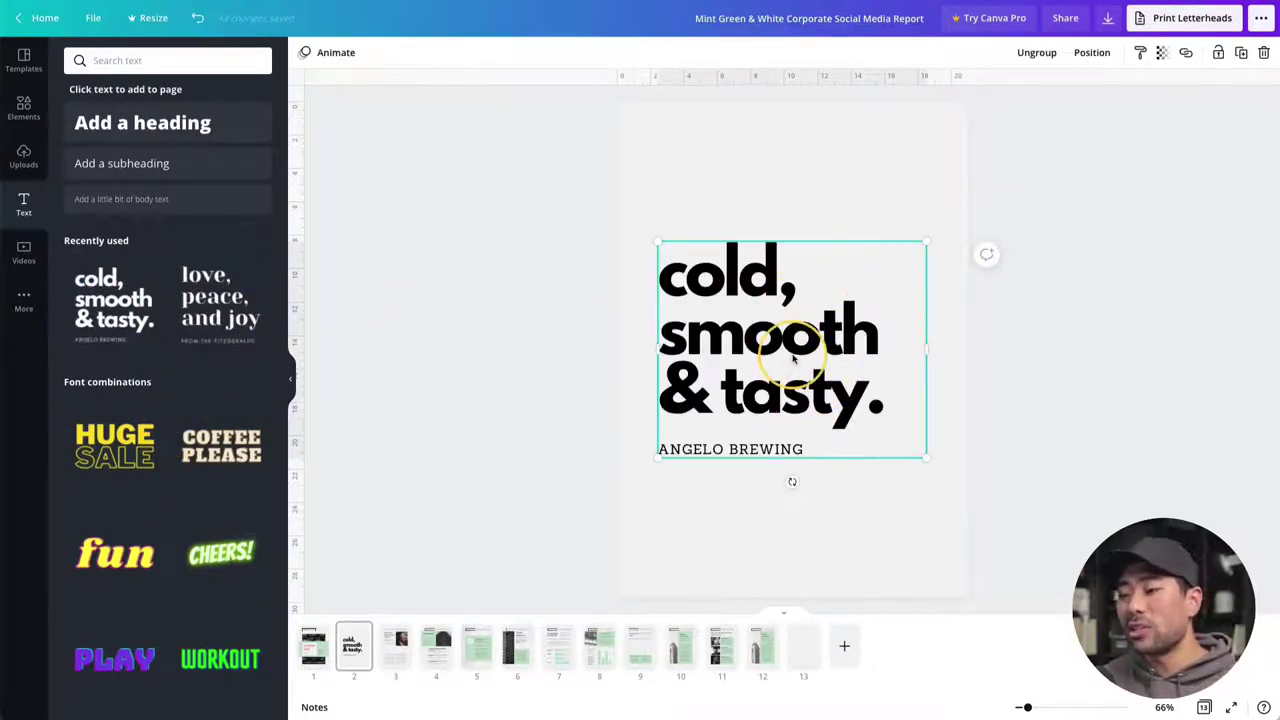
click(934, 391)
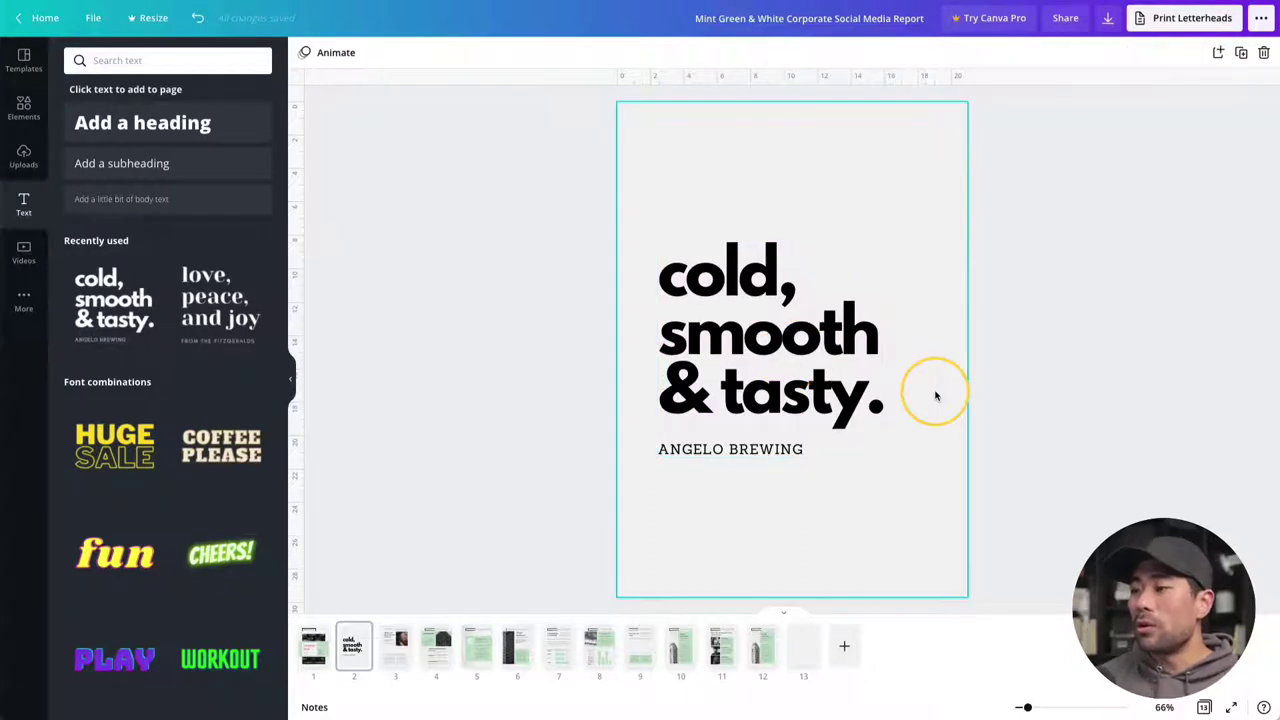
click(801, 374)
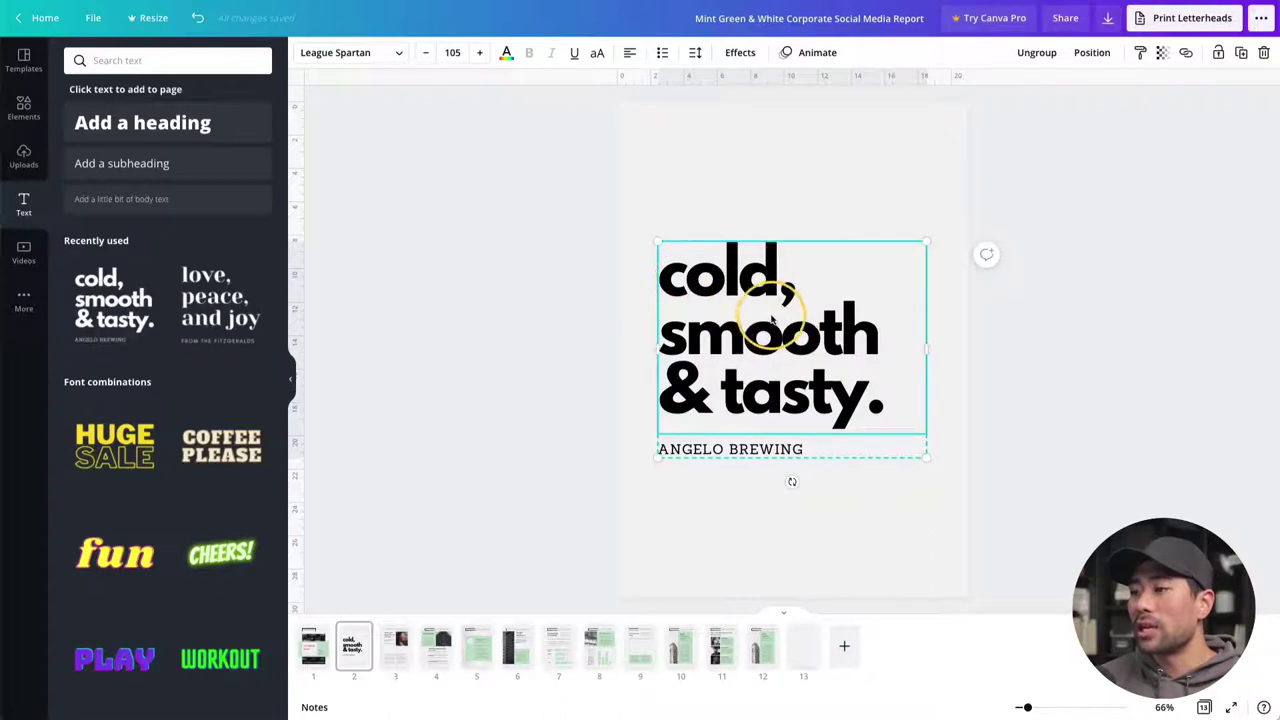
Curve the headline with strength 37 and set its font size to 50.
double_click(802, 316)
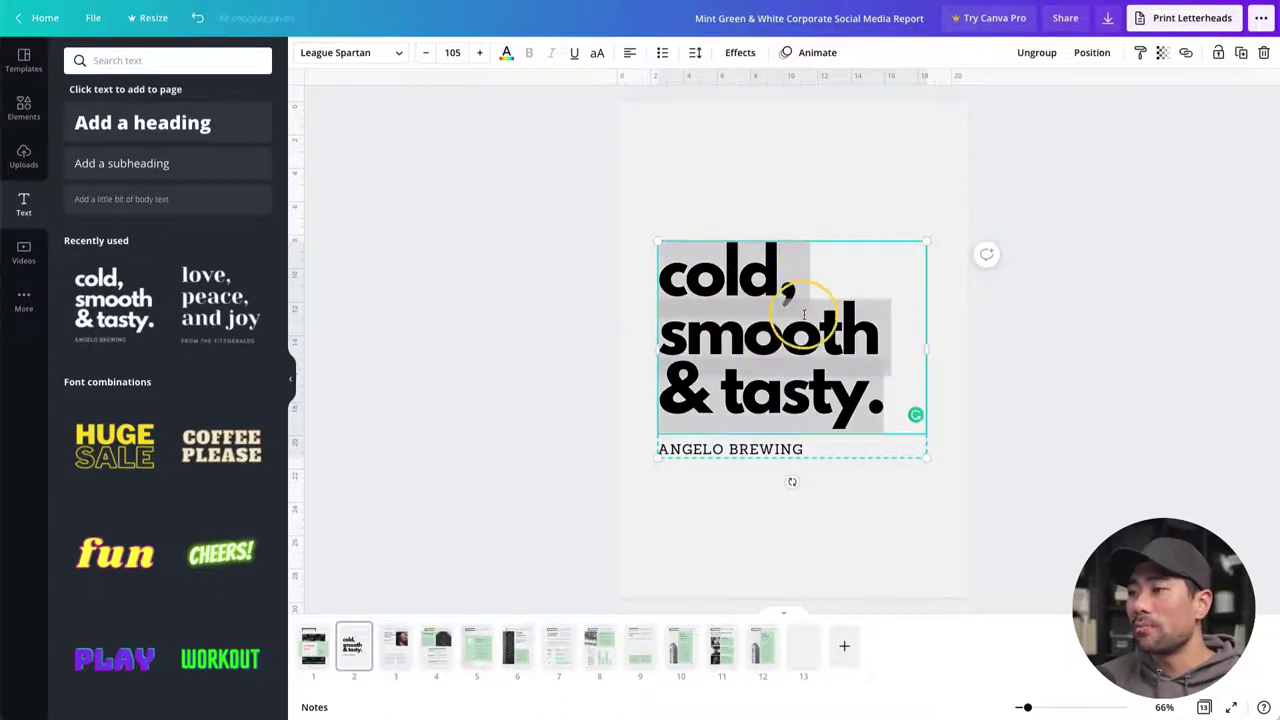
click(741, 55)
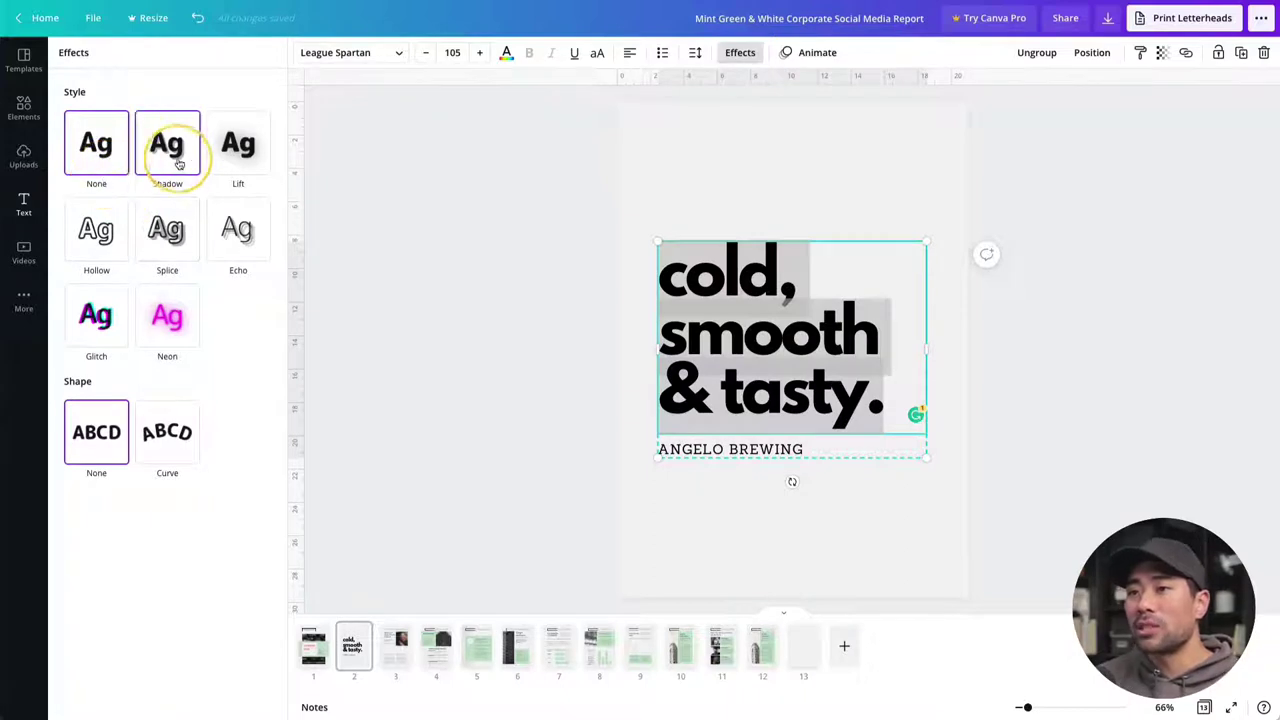
click(165, 443)
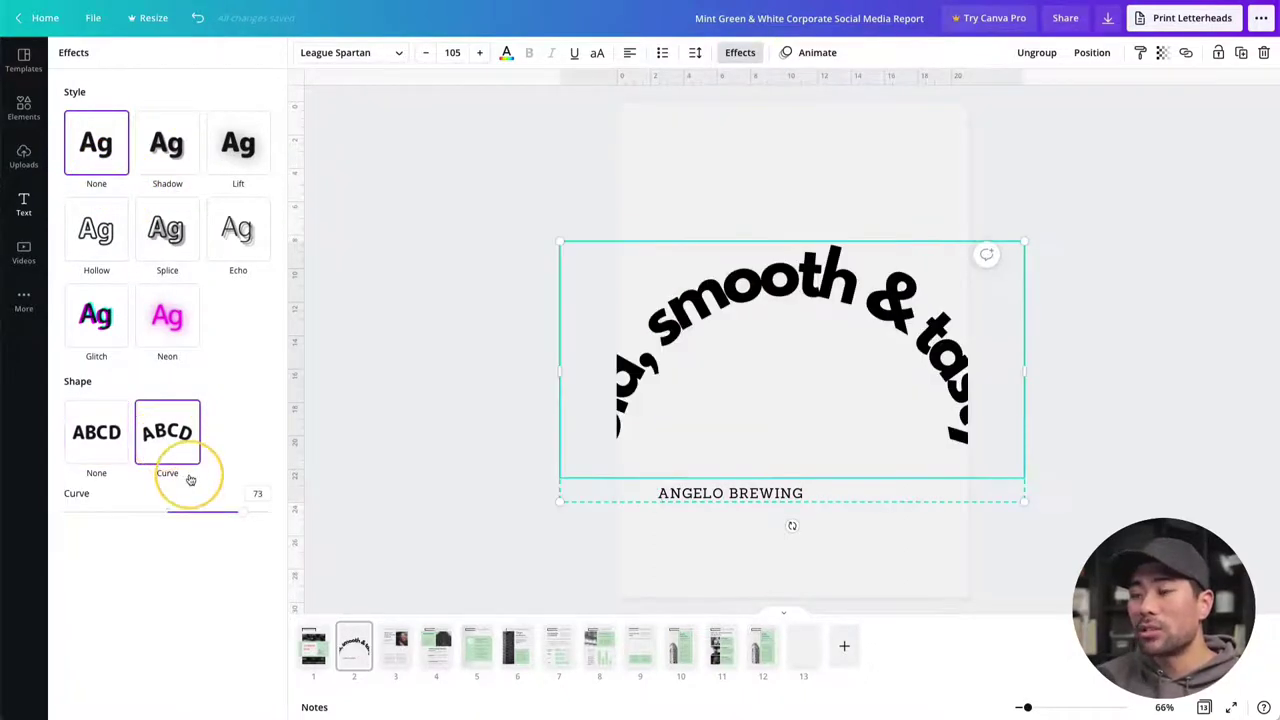
drag(245, 516, 206, 514)
click(791, 278)
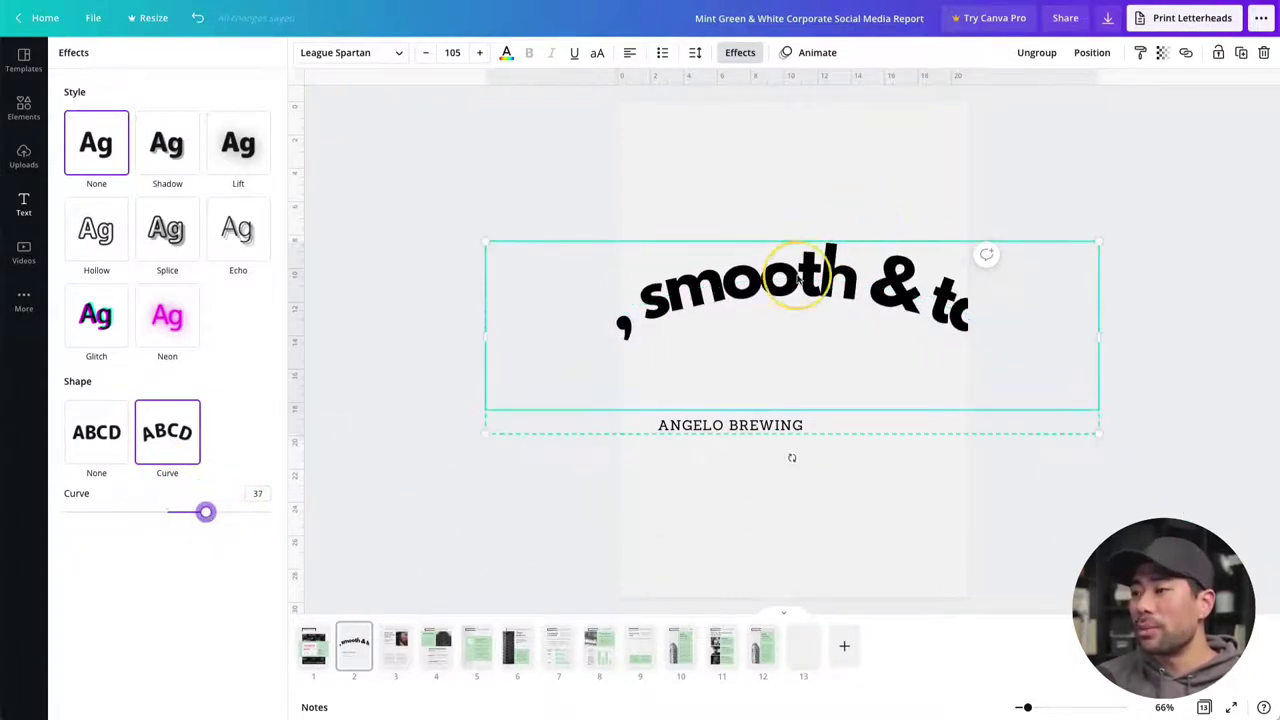
click(446, 56)
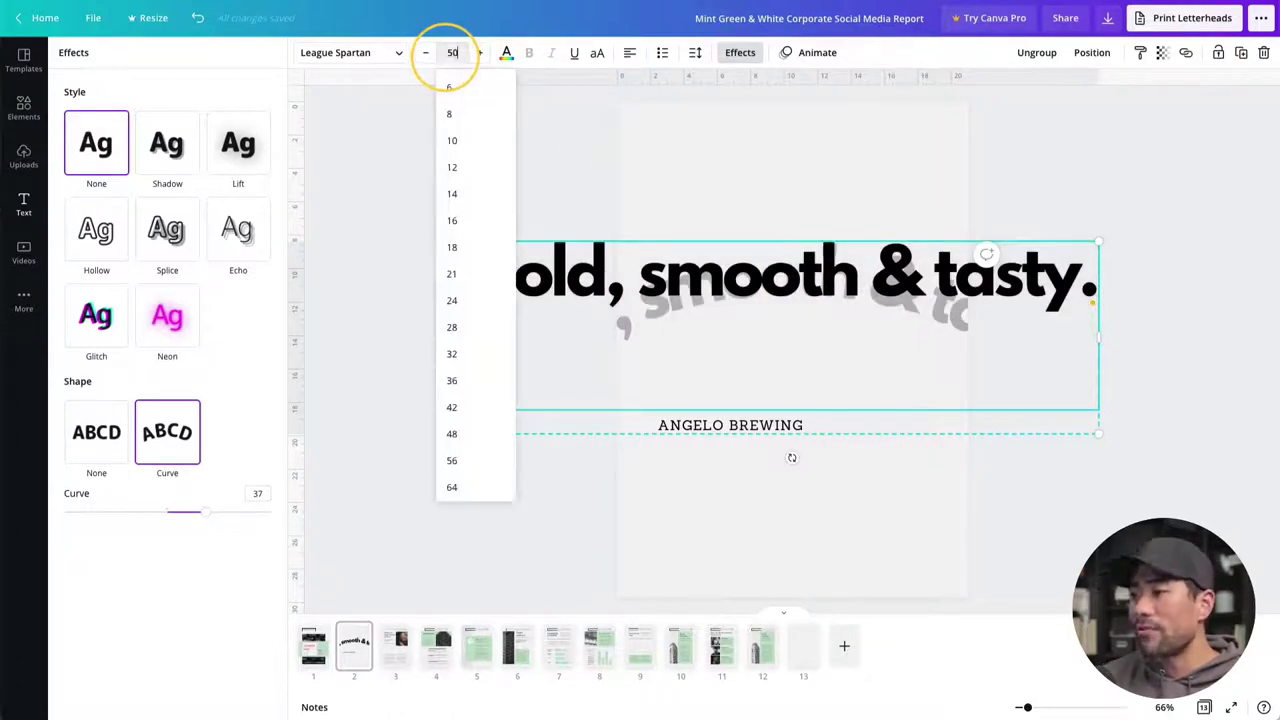
key(Return)
click(670, 198)
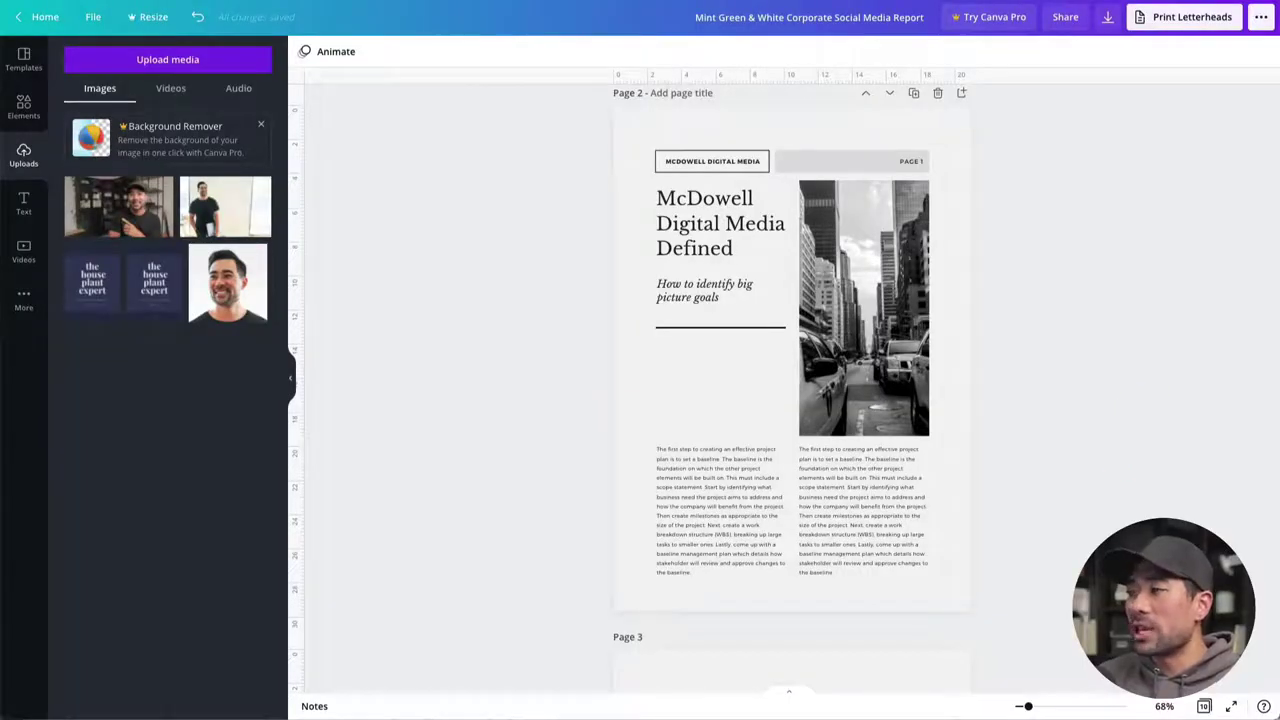
Drag IMG_1960-2.jpg from Finder's untitled folder 2 into Canva's Uploads panel.
drag(1279, 205, 897, 206)
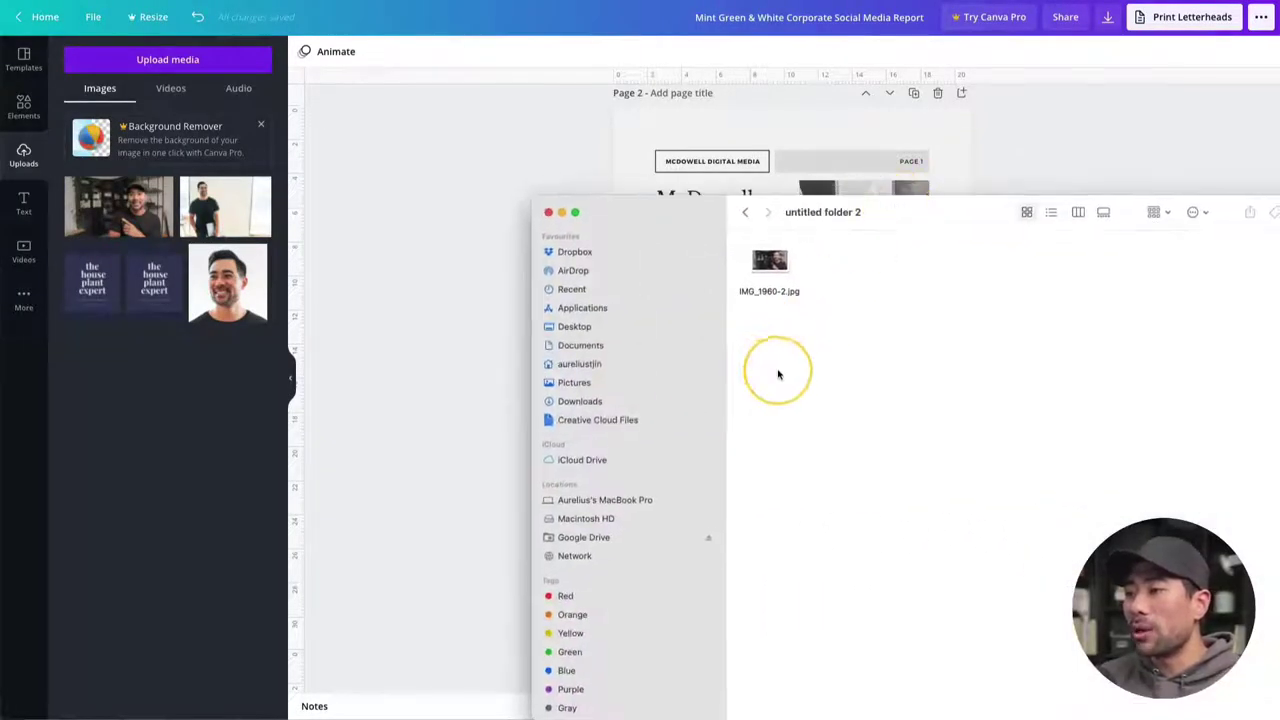
drag(767, 289, 758, 266)
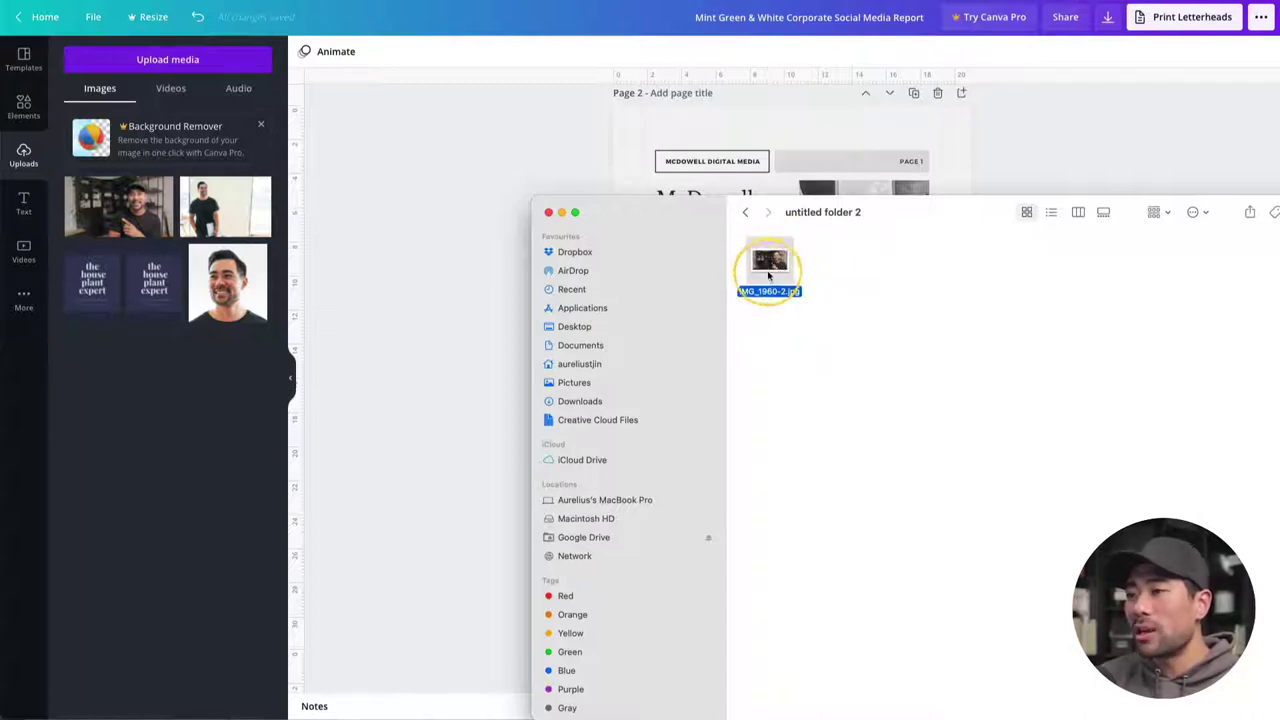
mouse_move(775, 265)
mouse_down()
mouse_move(290, 360)
mouse_move(157, 434)
mouse_move(134, 410)
mouse_move(788, 254)
mouse_move(768, 252)
mouse_up()
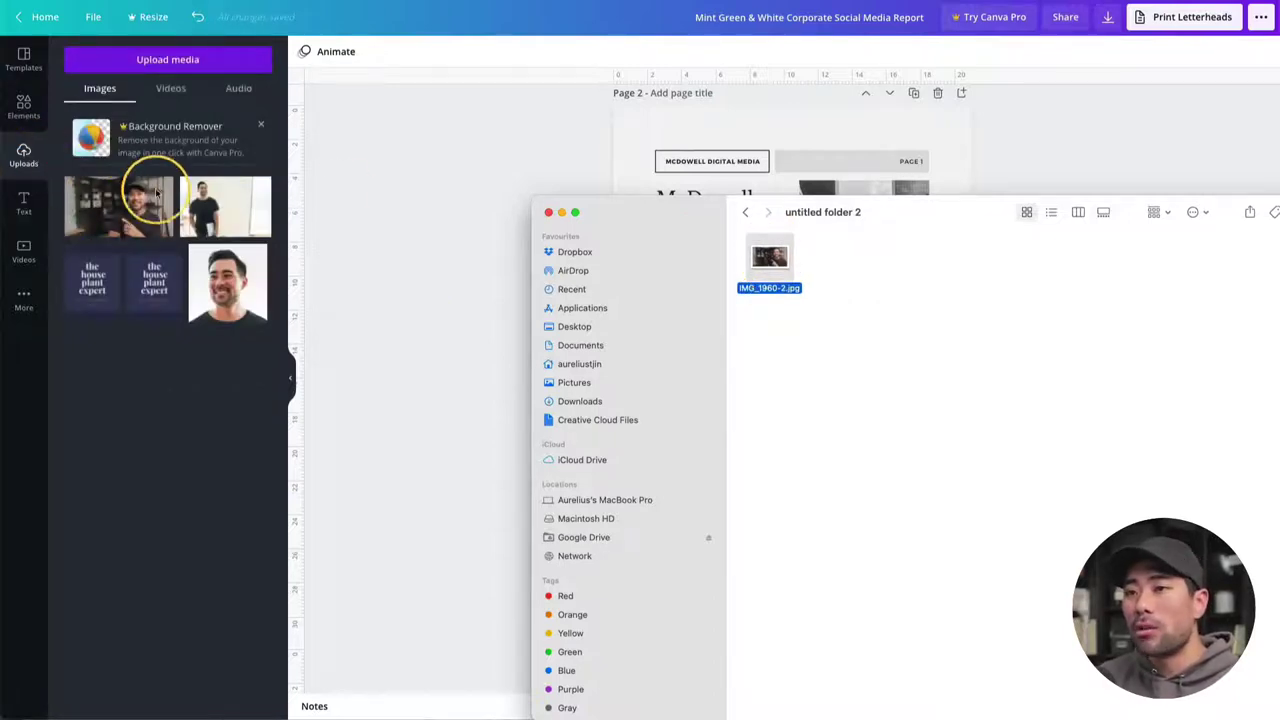
click(17, 162)
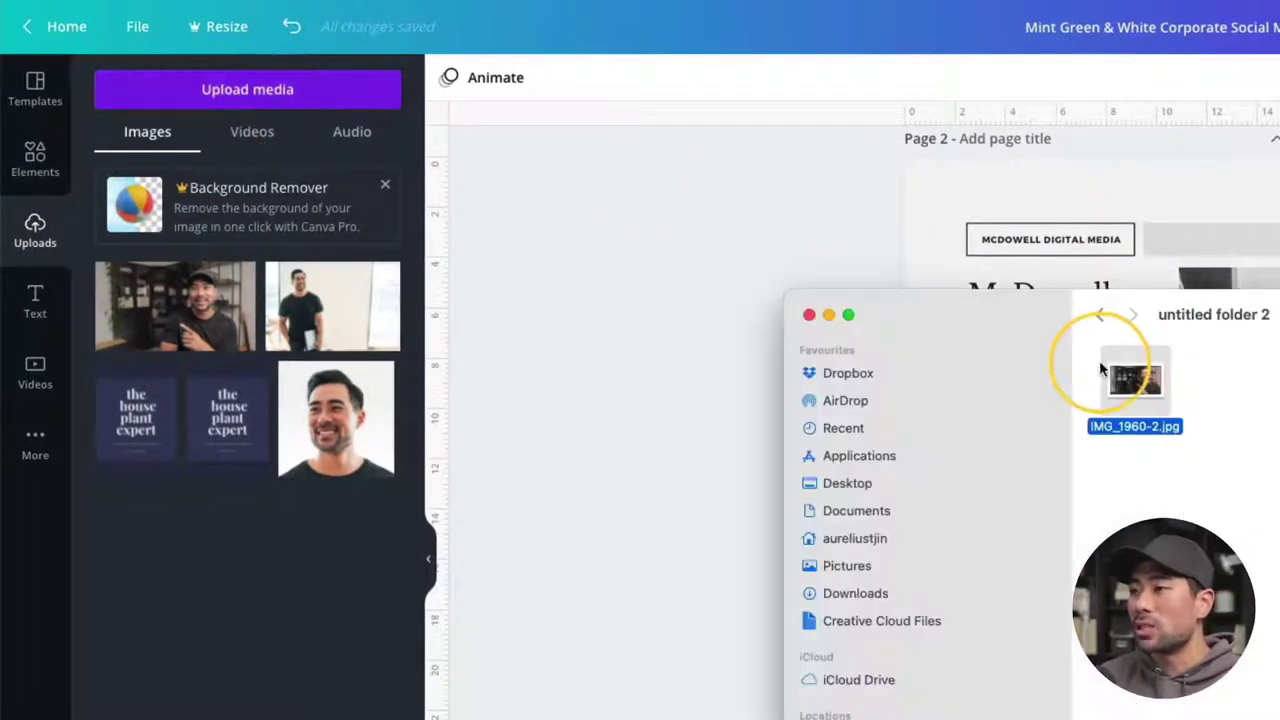
drag(1128, 372, 241, 591)
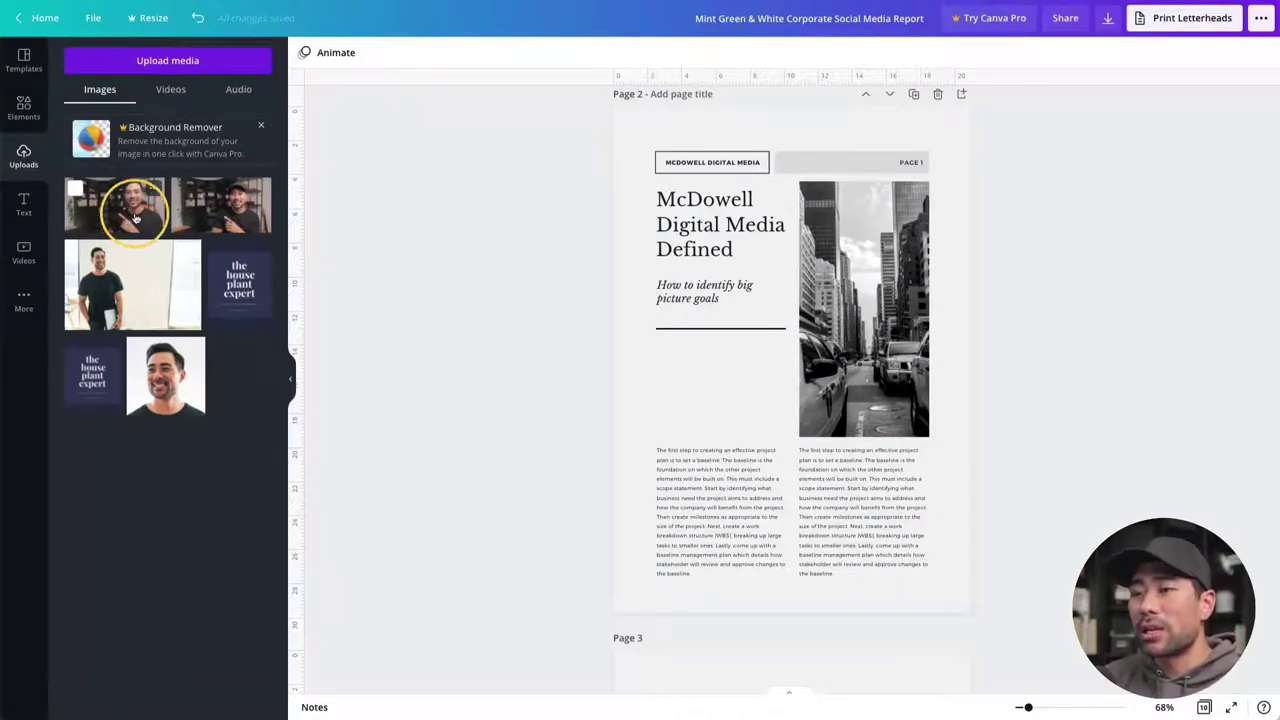
Drop the uploaded pointing-man photo into page 2's image frame, replacing the sky picture.
drag(135, 218, 837, 410)
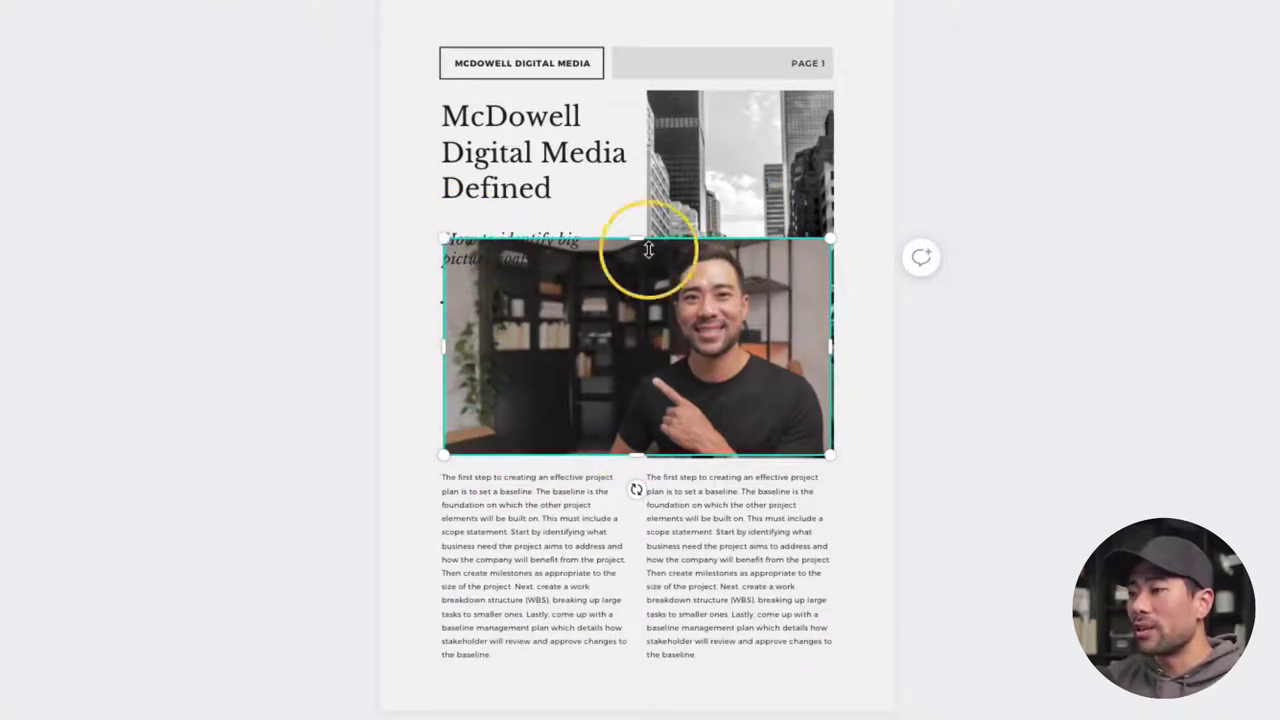
drag(455, 245, 393, 255)
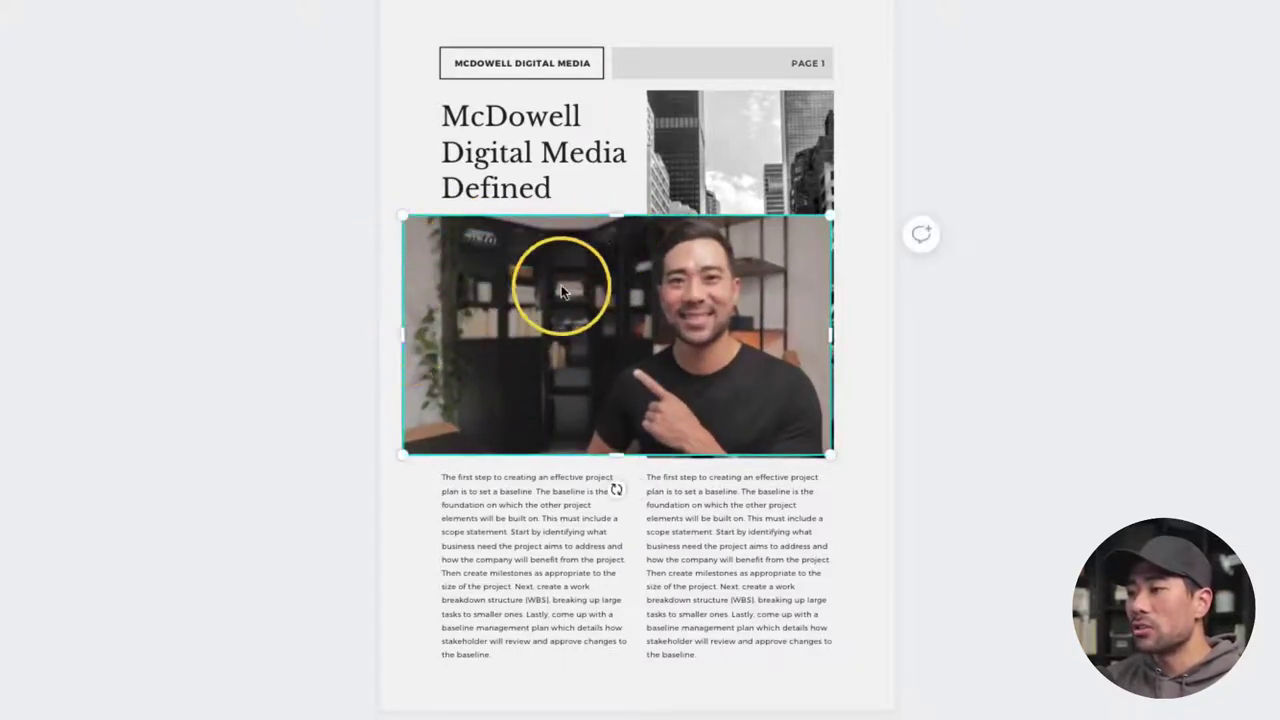
drag(409, 326, 580, 335)
drag(831, 337, 783, 336)
mouse_move(706, 373)
mouse_down()
mouse_move(757, 374)
mouse_move(616, 384)
mouse_move(623, 366)
mouse_move(766, 351)
mouse_move(600, 357)
mouse_move(719, 363)
mouse_up()
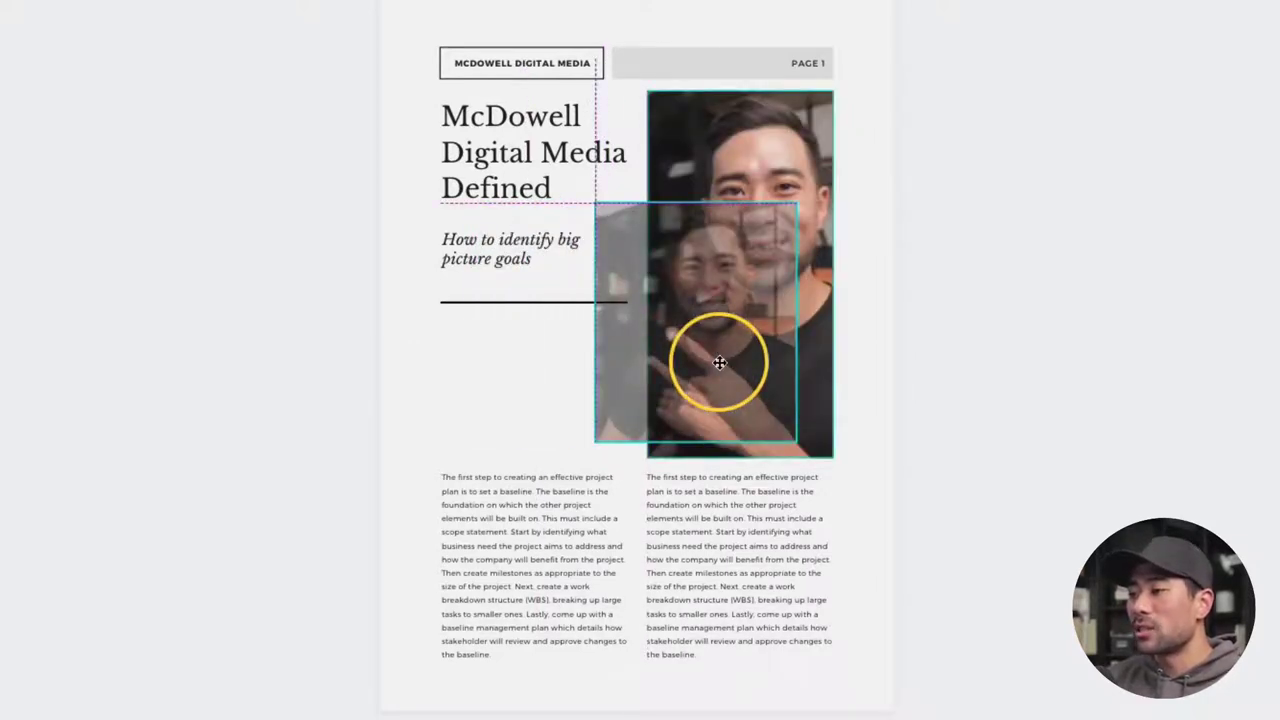
mouse_move(719, 362)
mouse_down()
mouse_move(811, 366)
mouse_move(654, 371)
mouse_move(722, 361)
mouse_up()
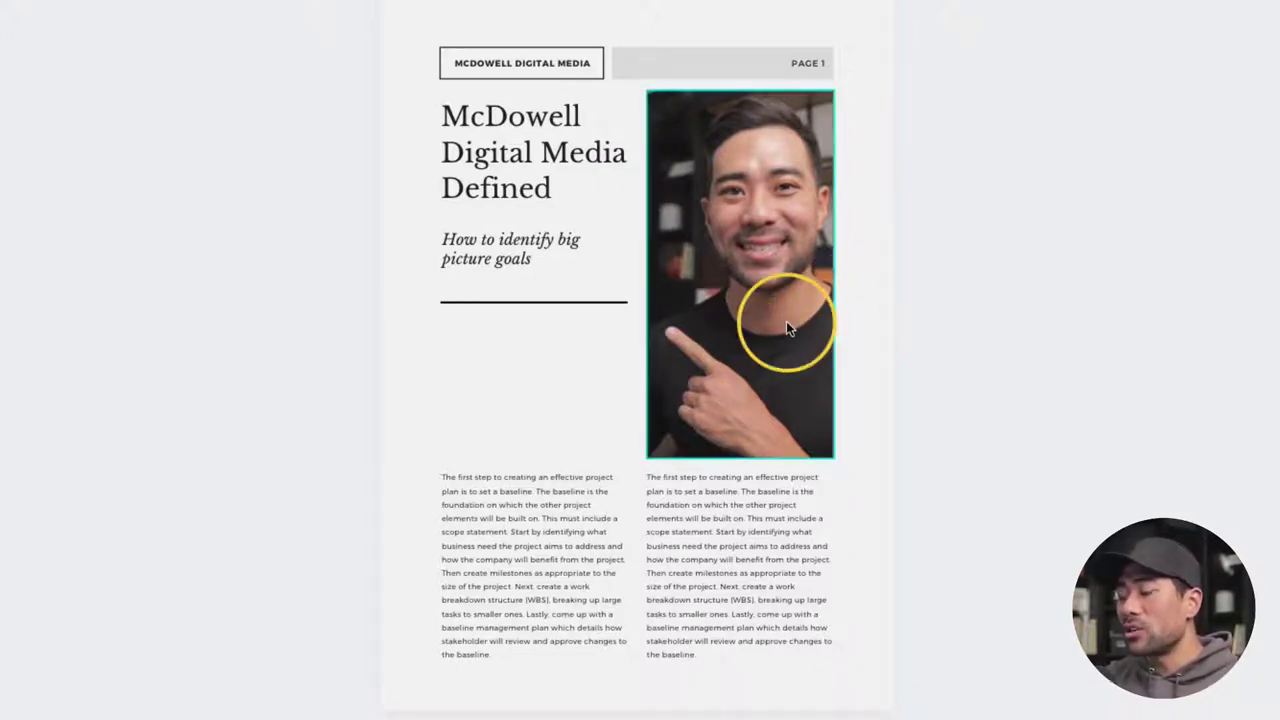
drag(788, 380, 717, 152)
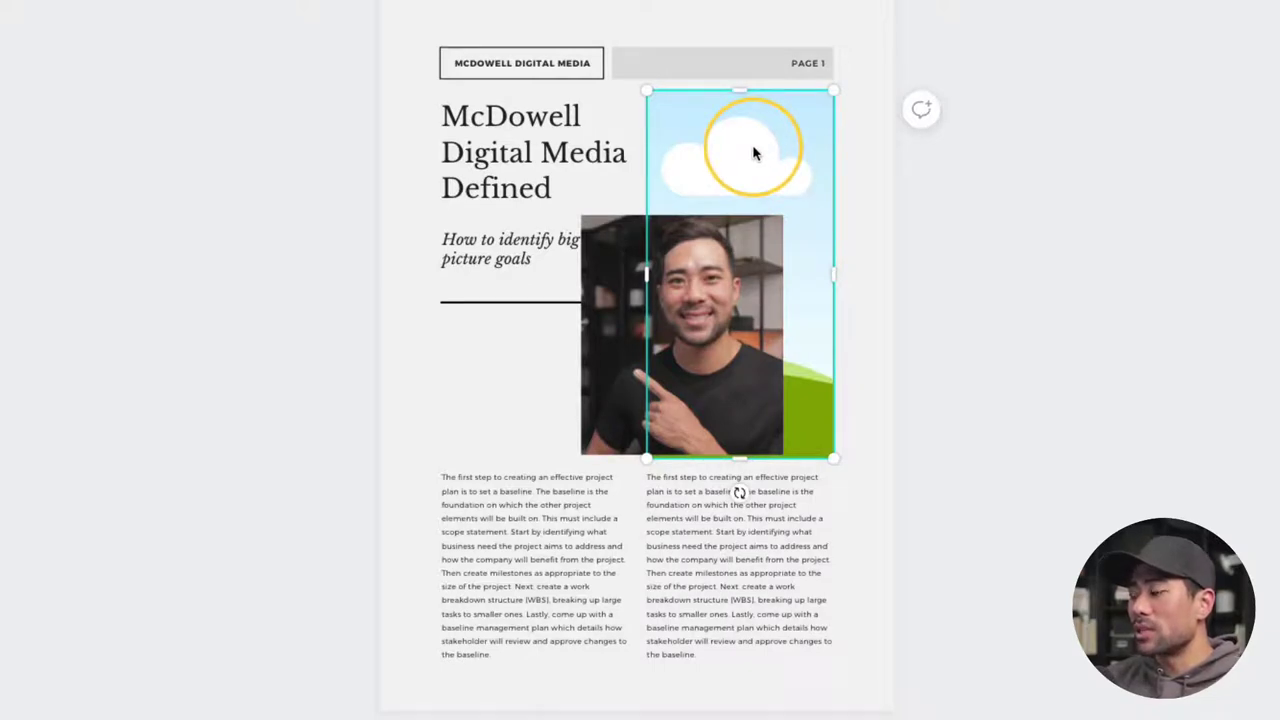
drag(755, 152, 743, 200)
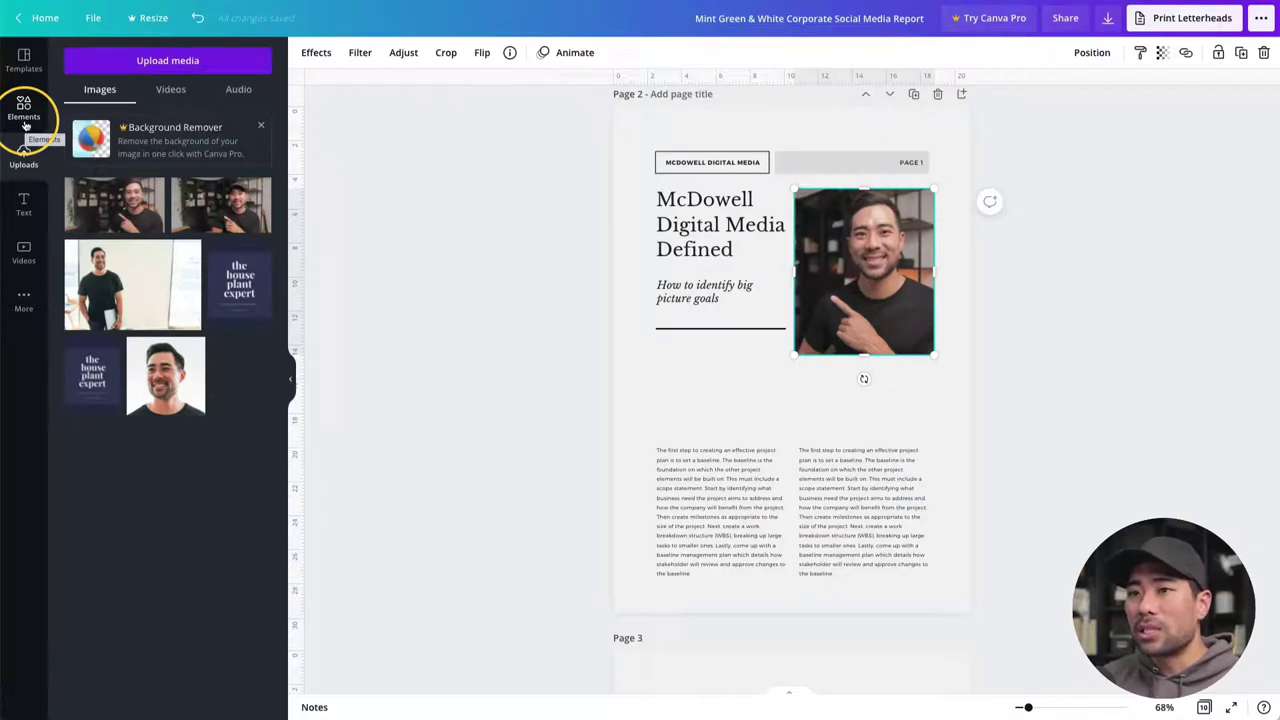
Browse the Elements library and search it for 'flowers'.
click(25, 122)
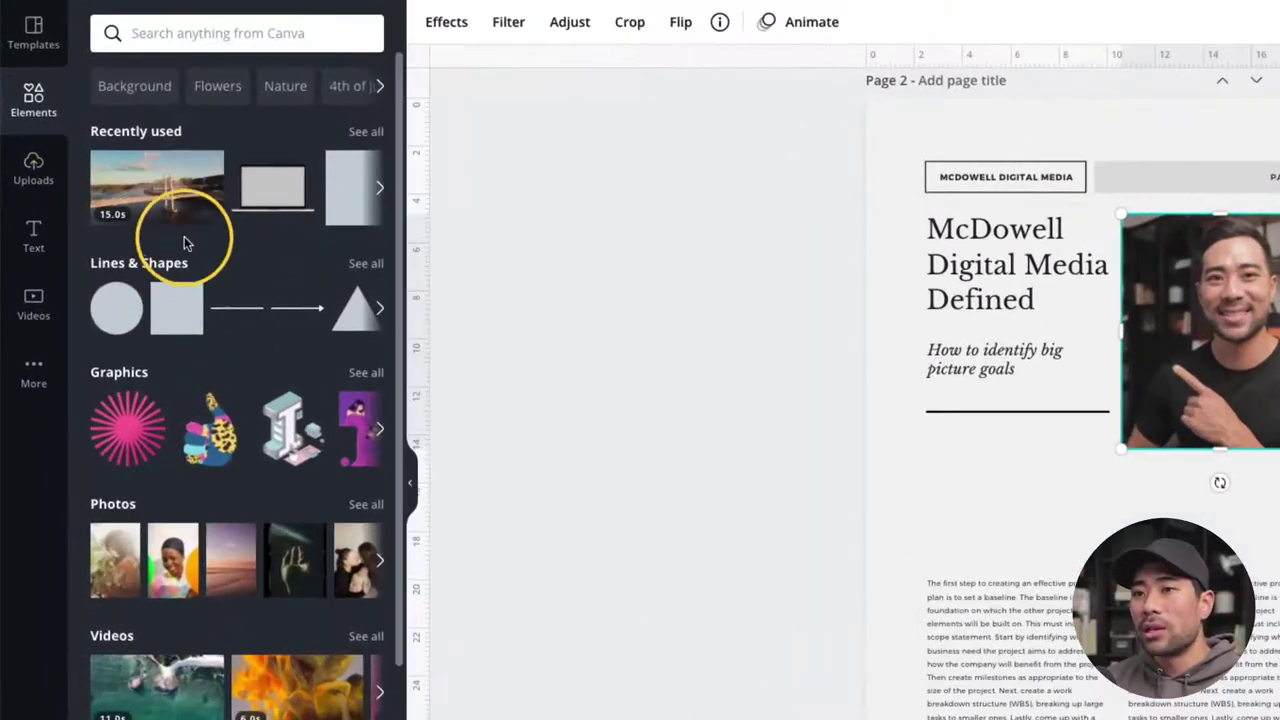
scroll(274, 490, down, 2)
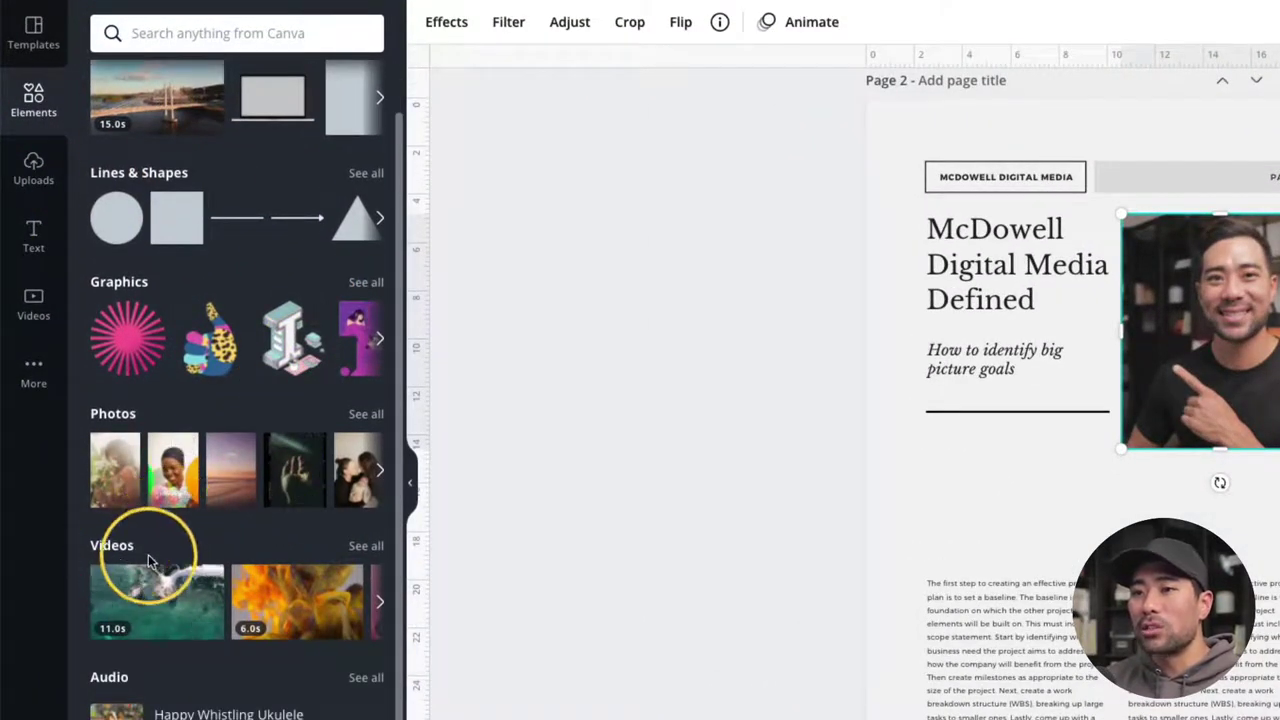
scroll(155, 560, up, 2)
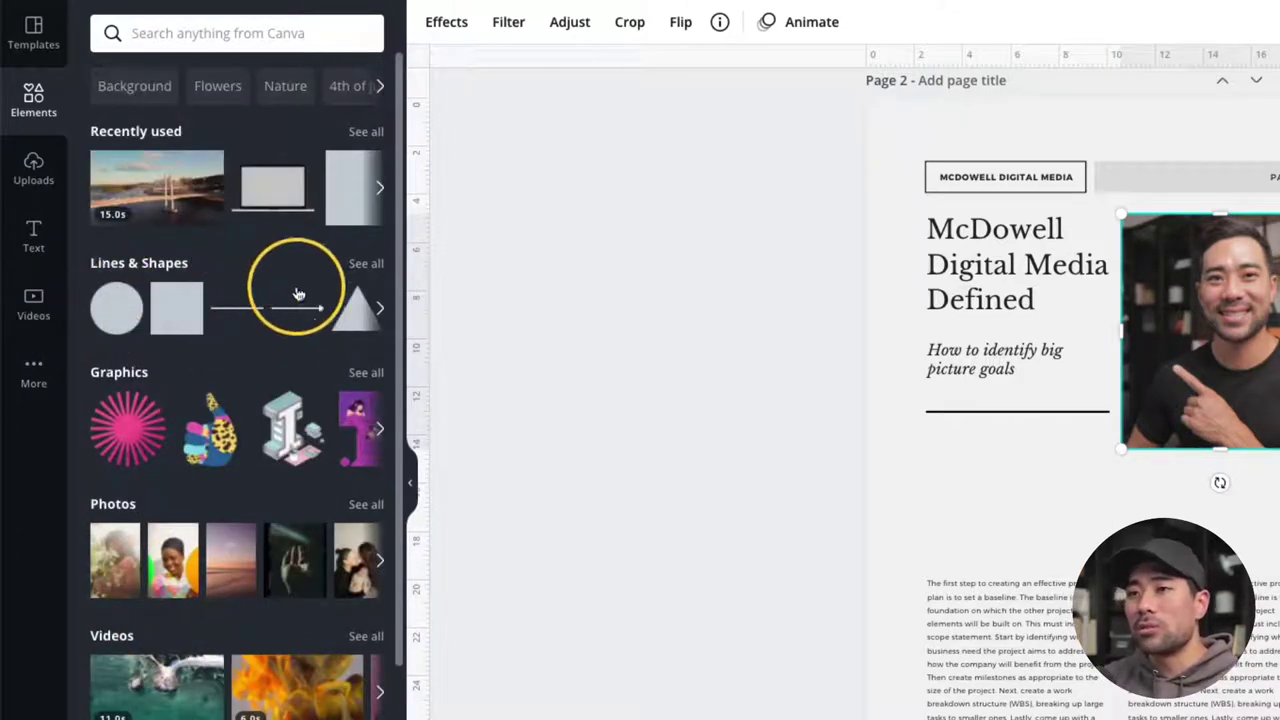
scroll(294, 268, down, 1)
scroll(260, 160, up, 1)
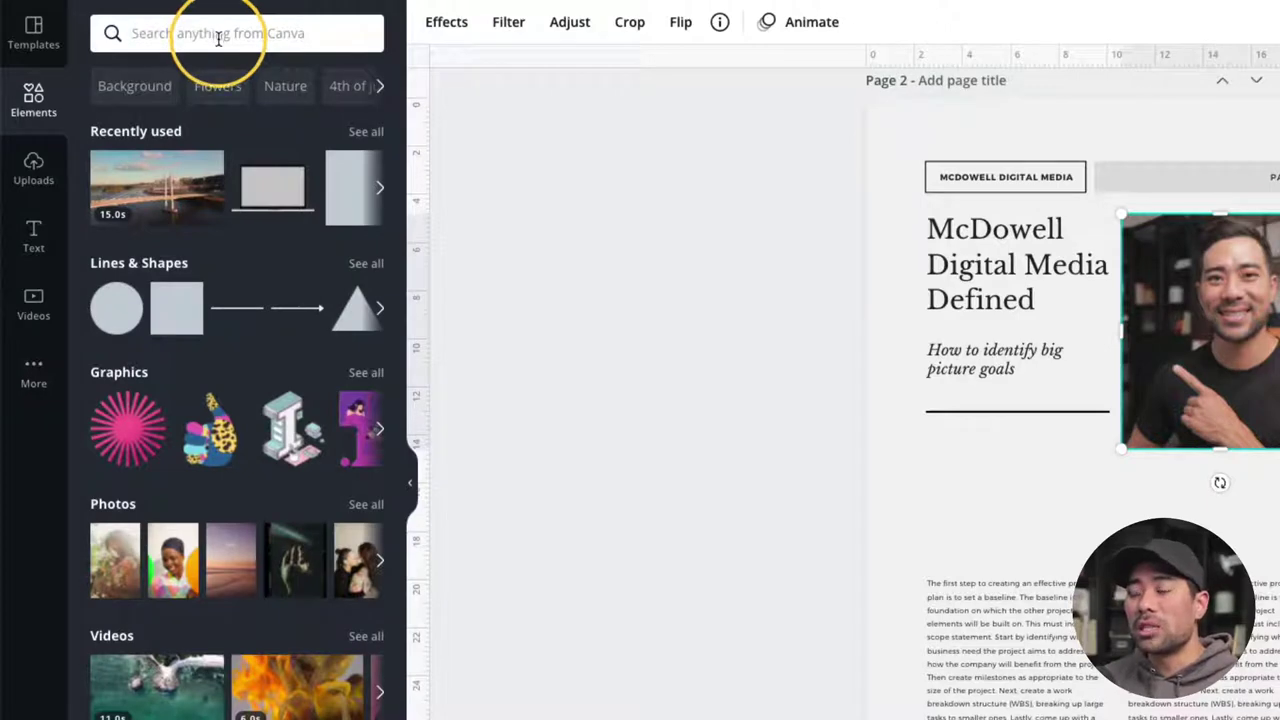
click(210, 37)
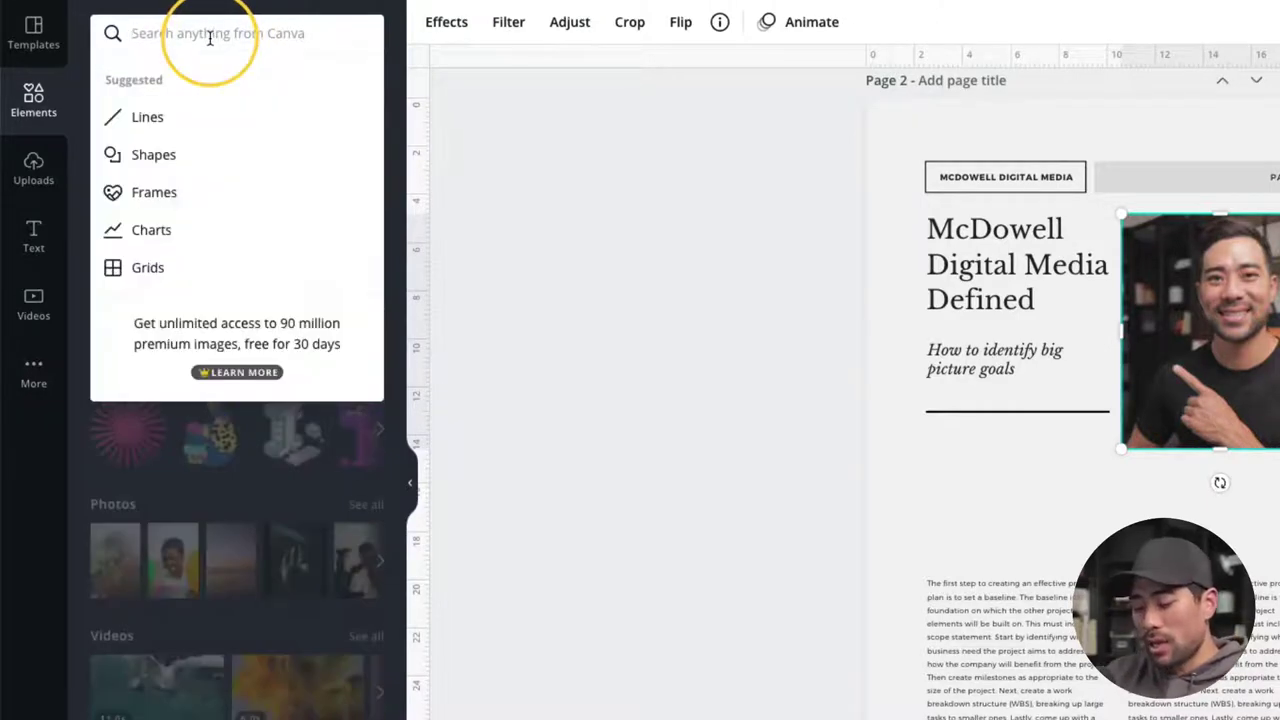
text(flowers)
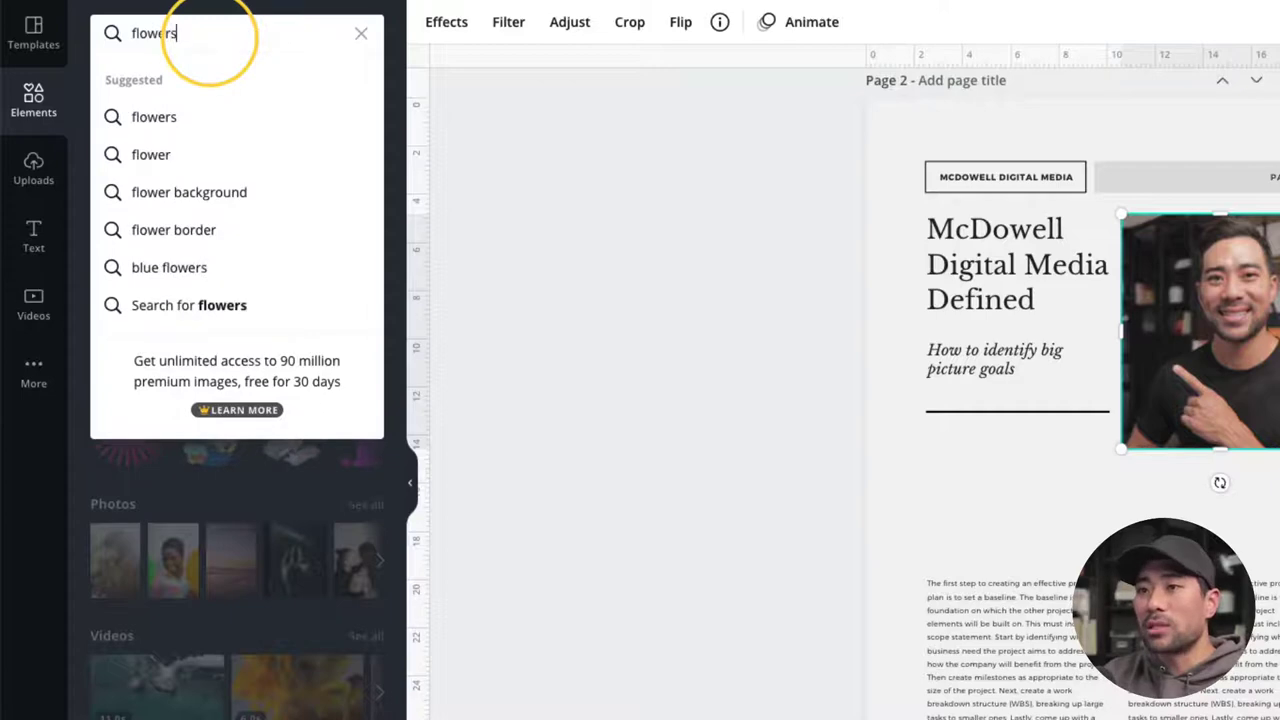
key(Return)
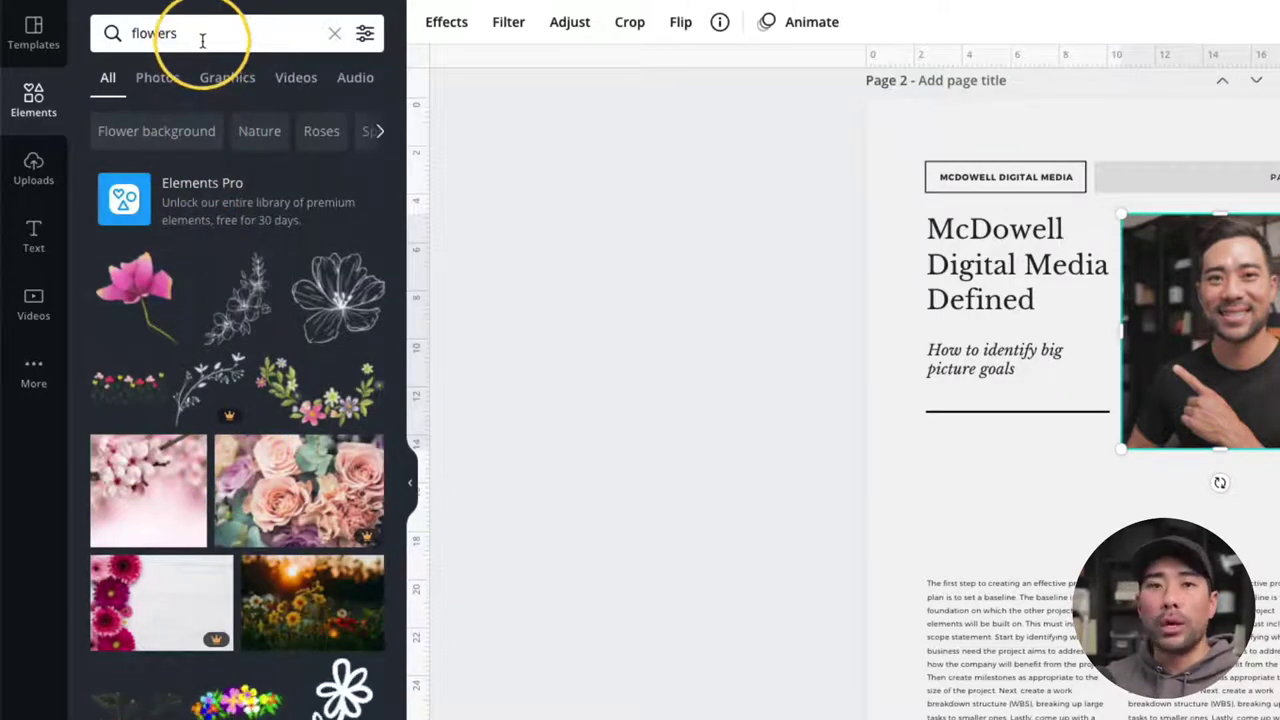
Narrow the elements search to 'red flowers'.
click(129, 33)
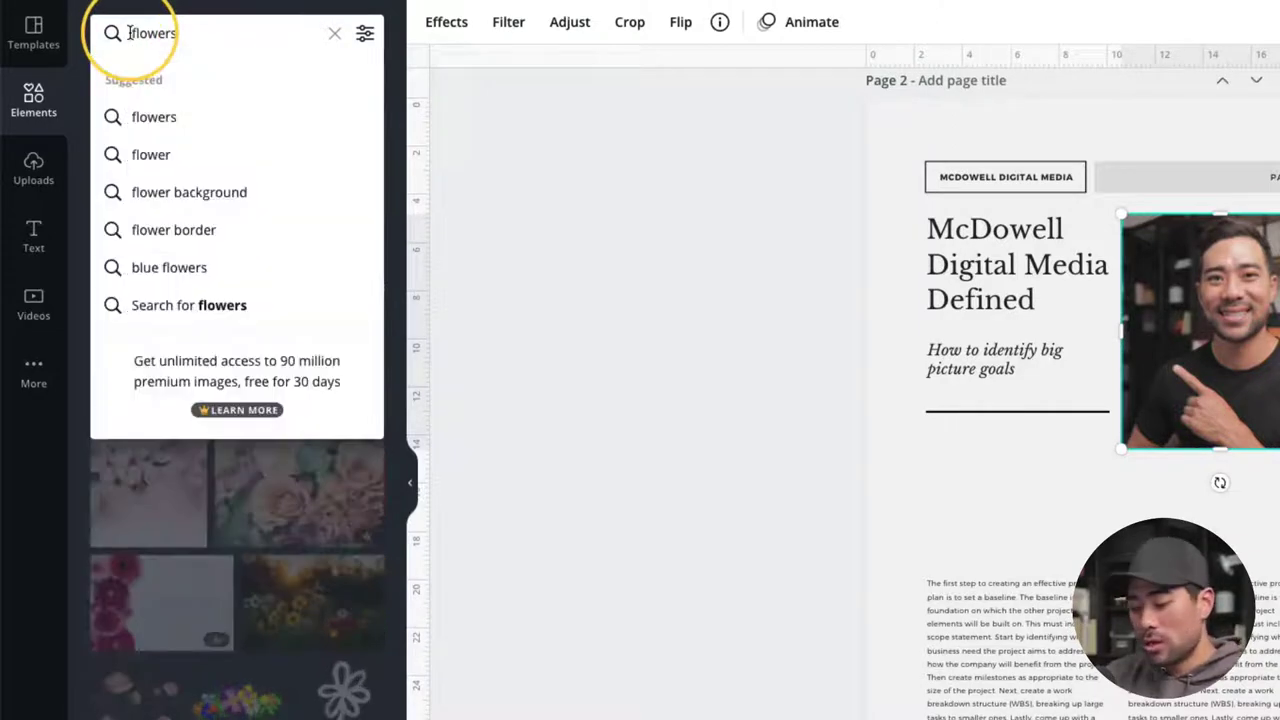
text(red)
key(Return)
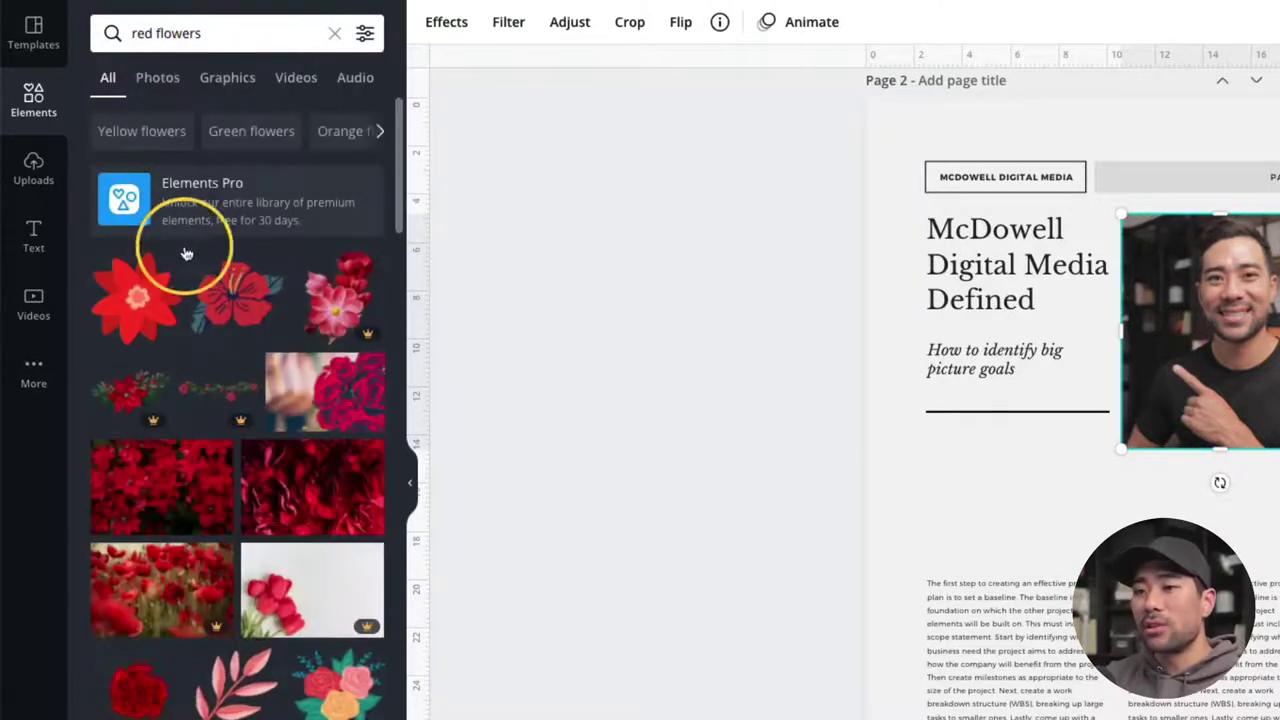
Search Elements for 'coffee' and add the white coffee cup graphic to page 2.
click(212, 33)
text(coffee)
key(Return)
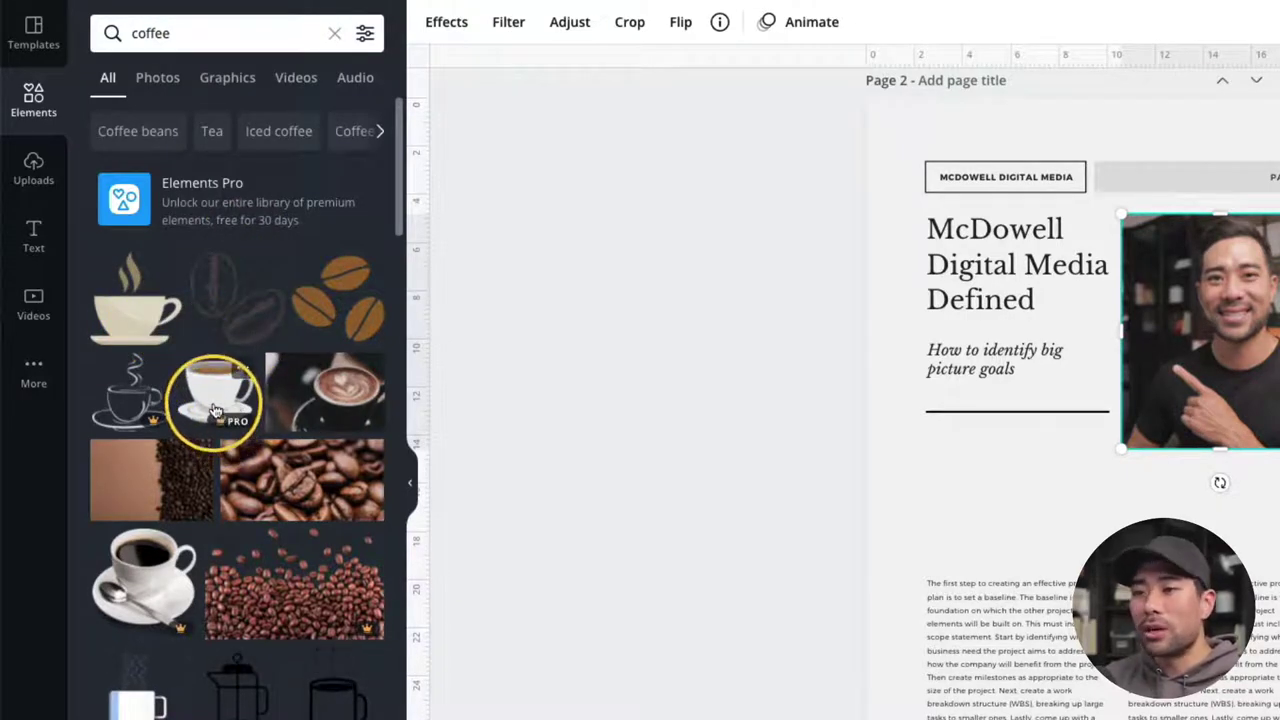
click(213, 408)
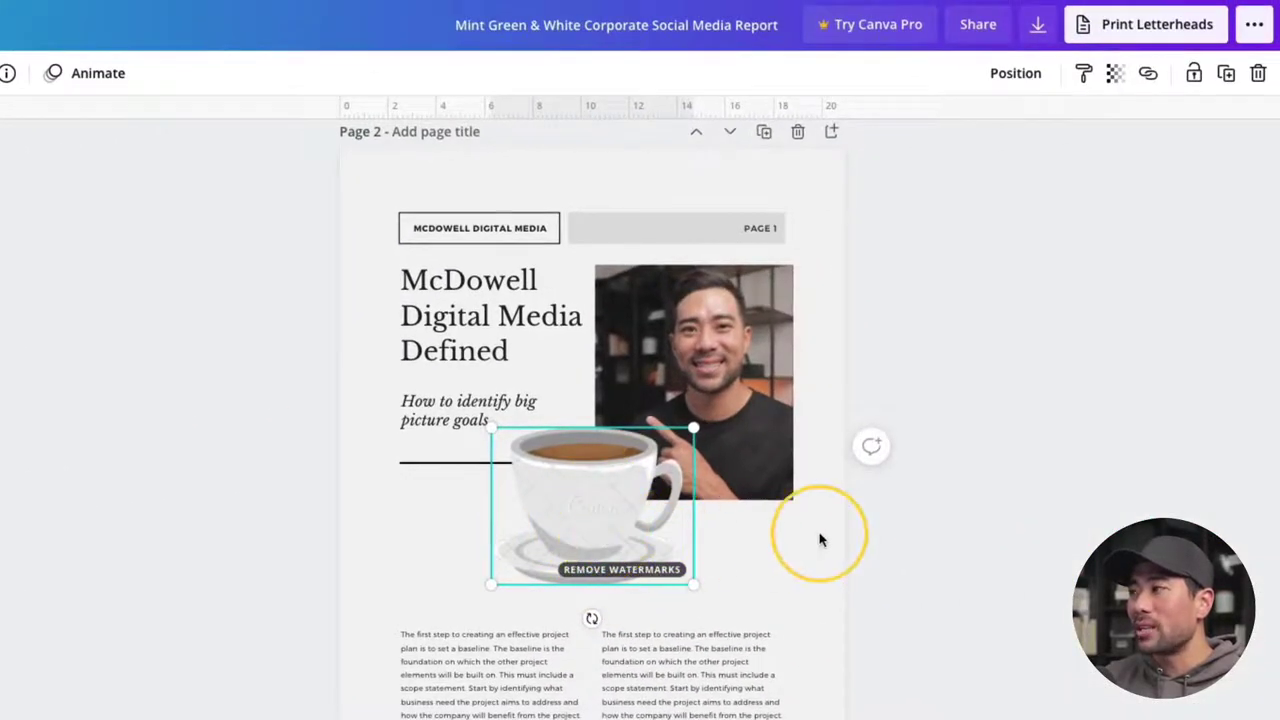
click(1264, 123)
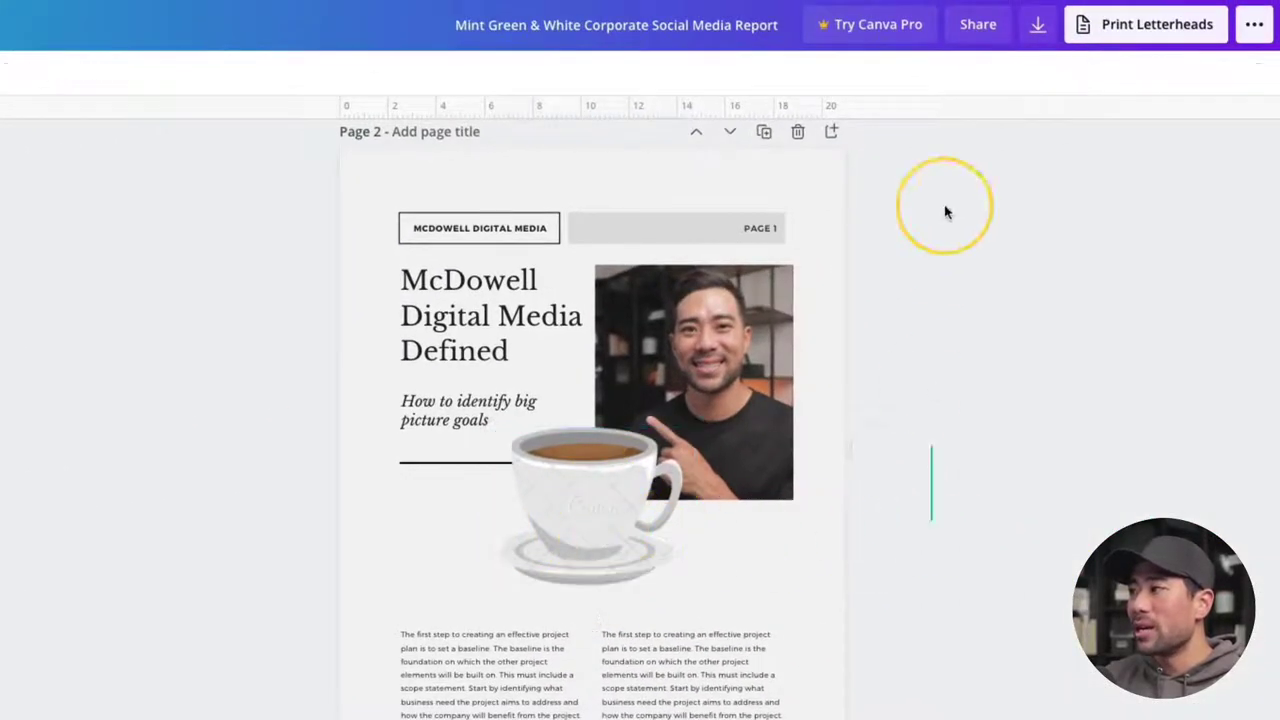
After checking Download for premium items, replace the watermarked cup with the free steaming coffee cup.
click(1038, 30)
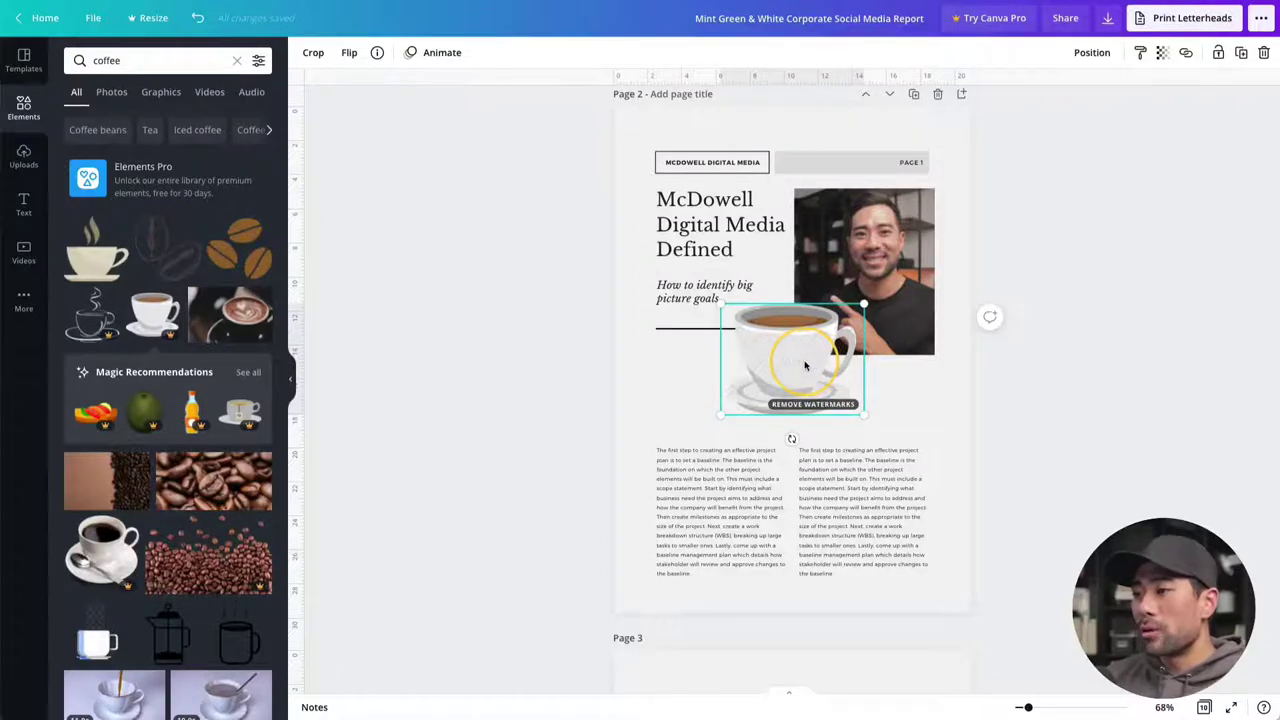
key(Delete)
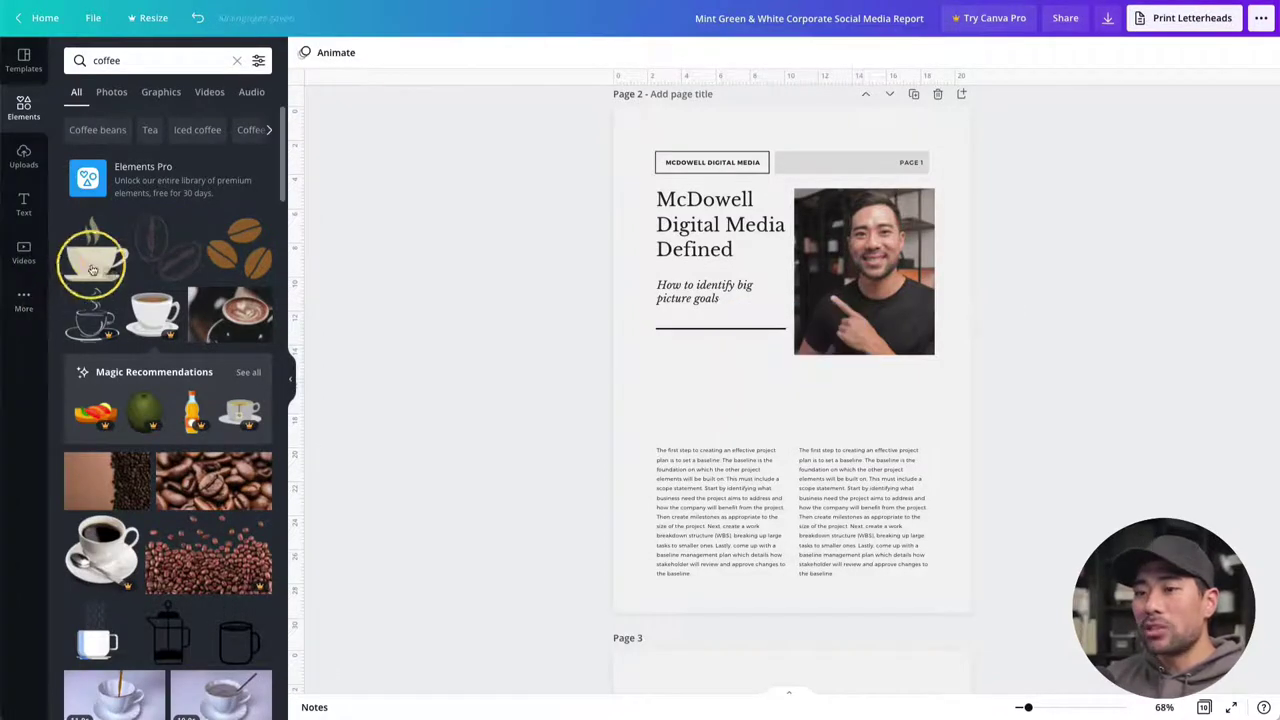
click(97, 262)
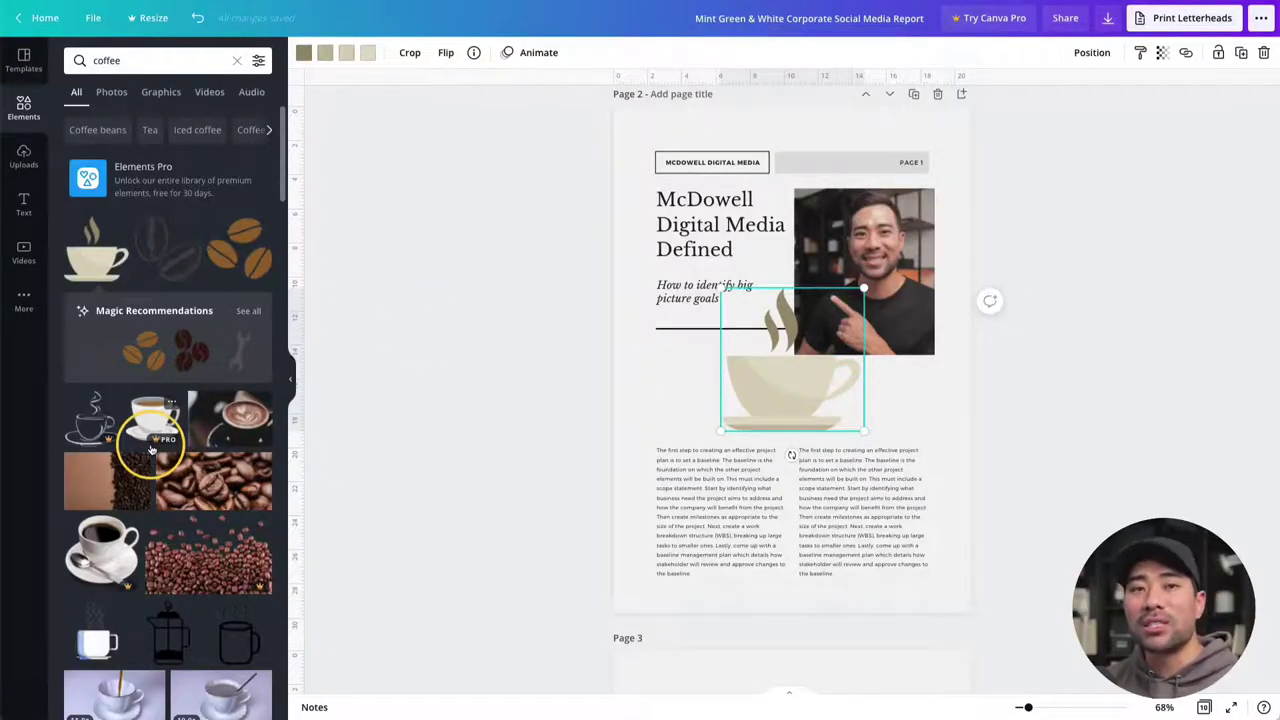
Drag the coffee cup up over the man's photo and move it behind the photo.
drag(778, 402, 822, 346)
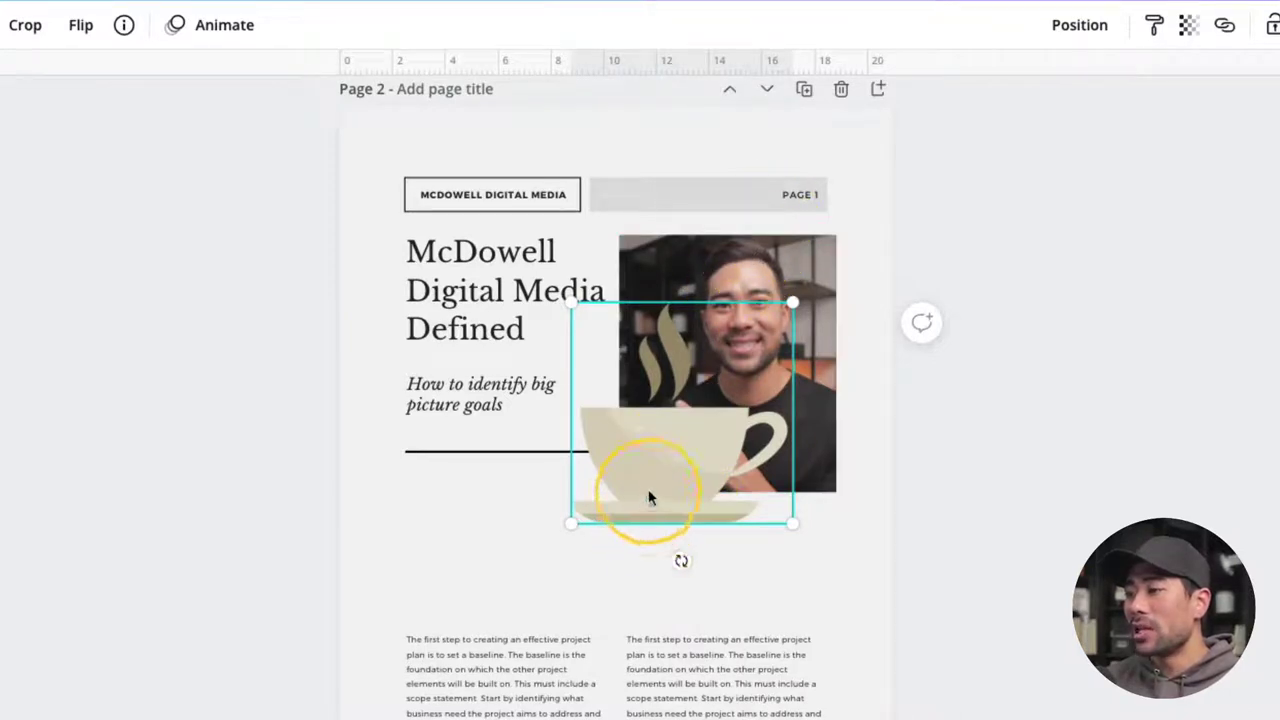
click(1077, 37)
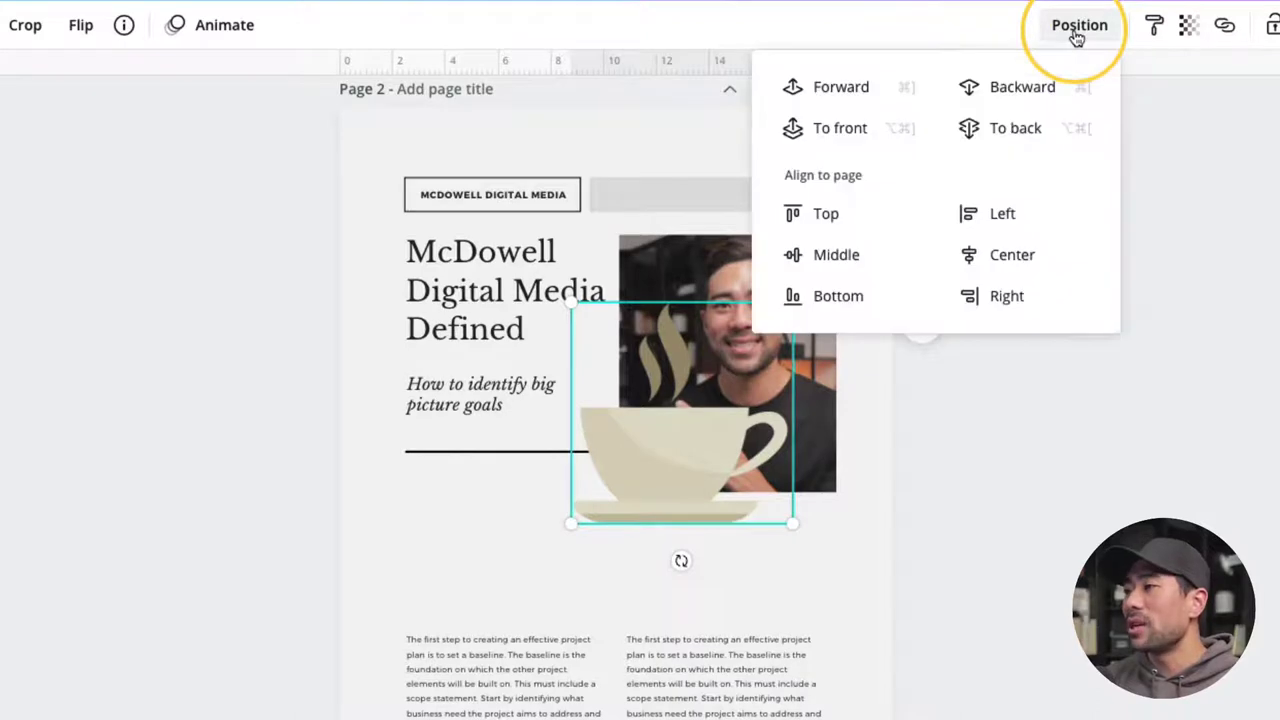
click(1025, 103)
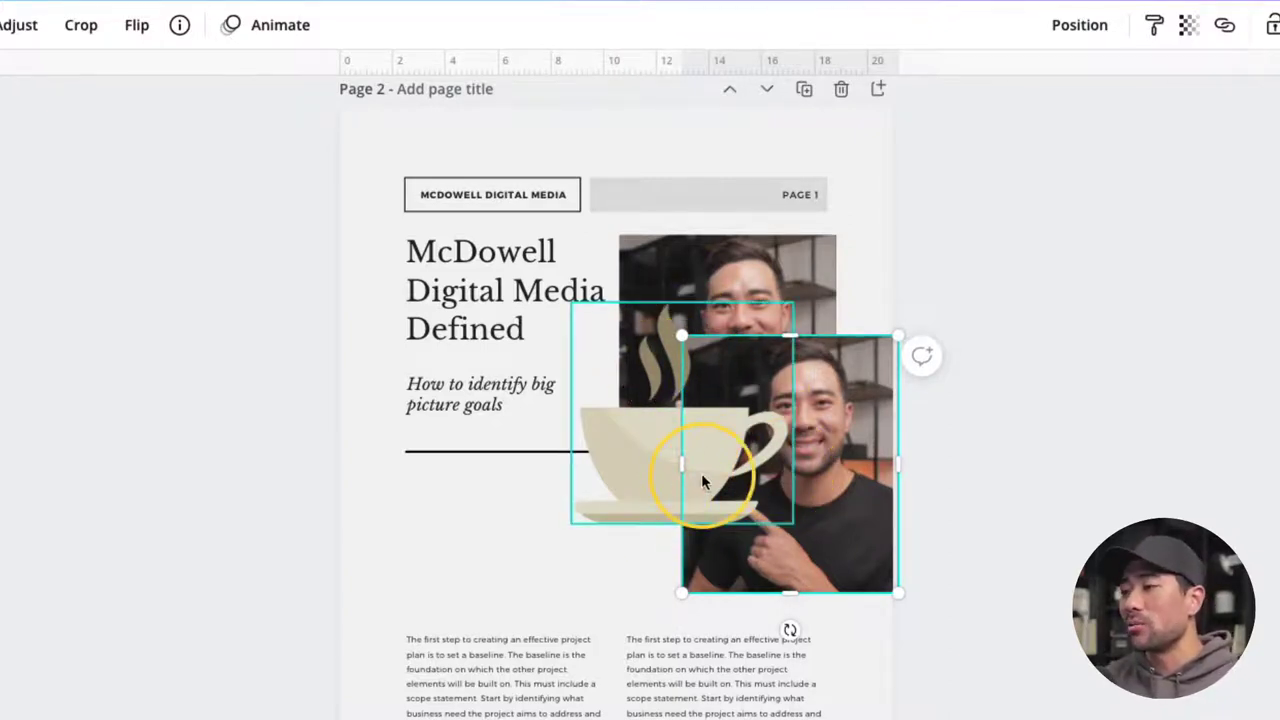
Adjust the cup's layer order until it sits behind both photos.
click(627, 484)
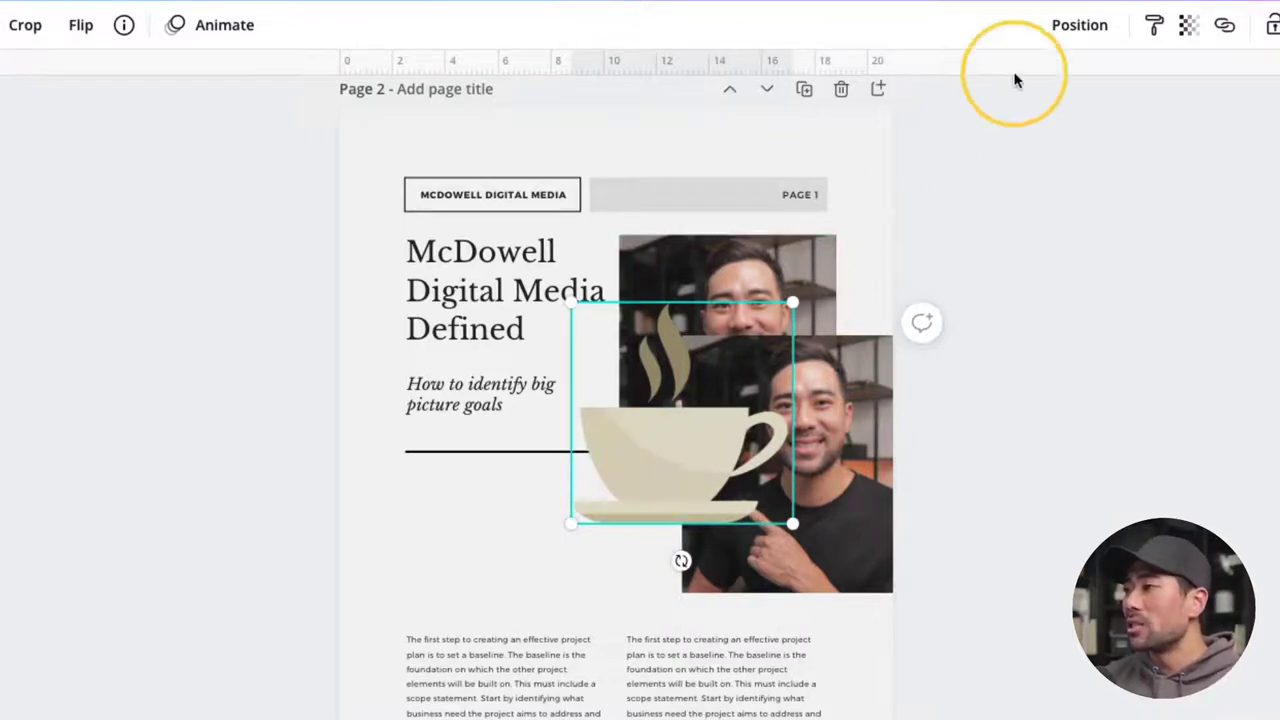
click(1080, 28)
click(1022, 92)
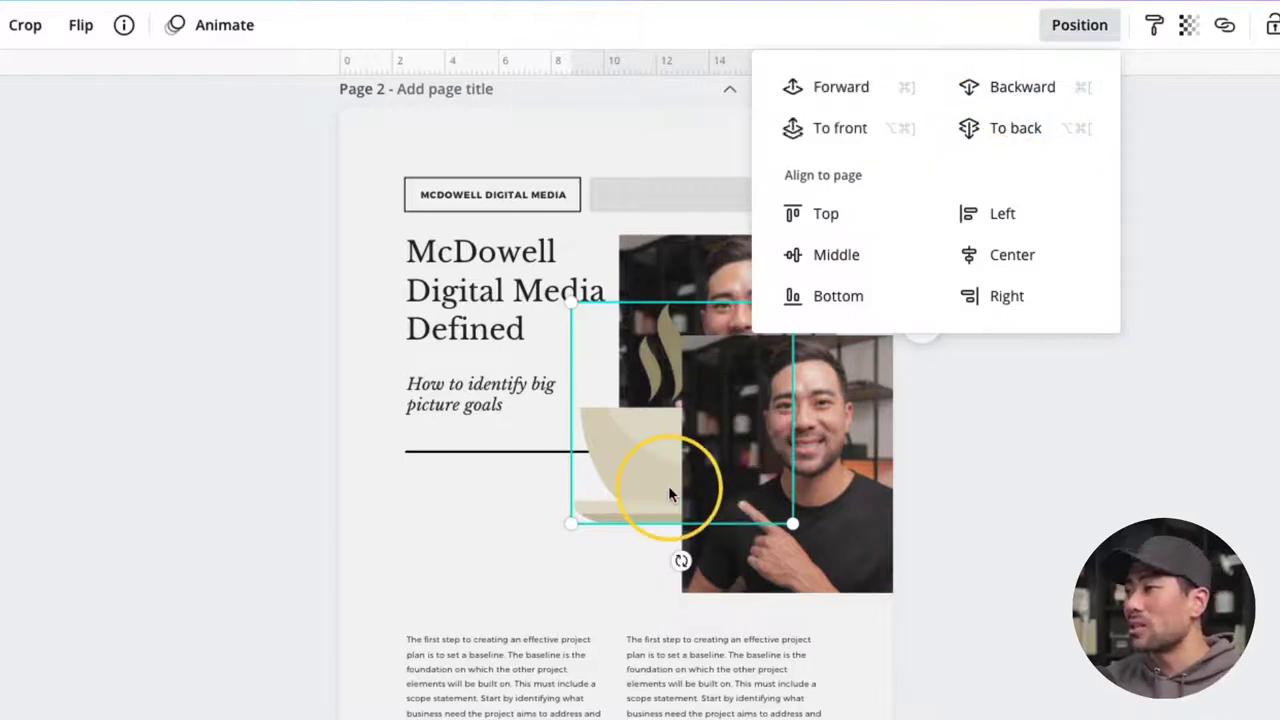
key(super+alt+bracketright)
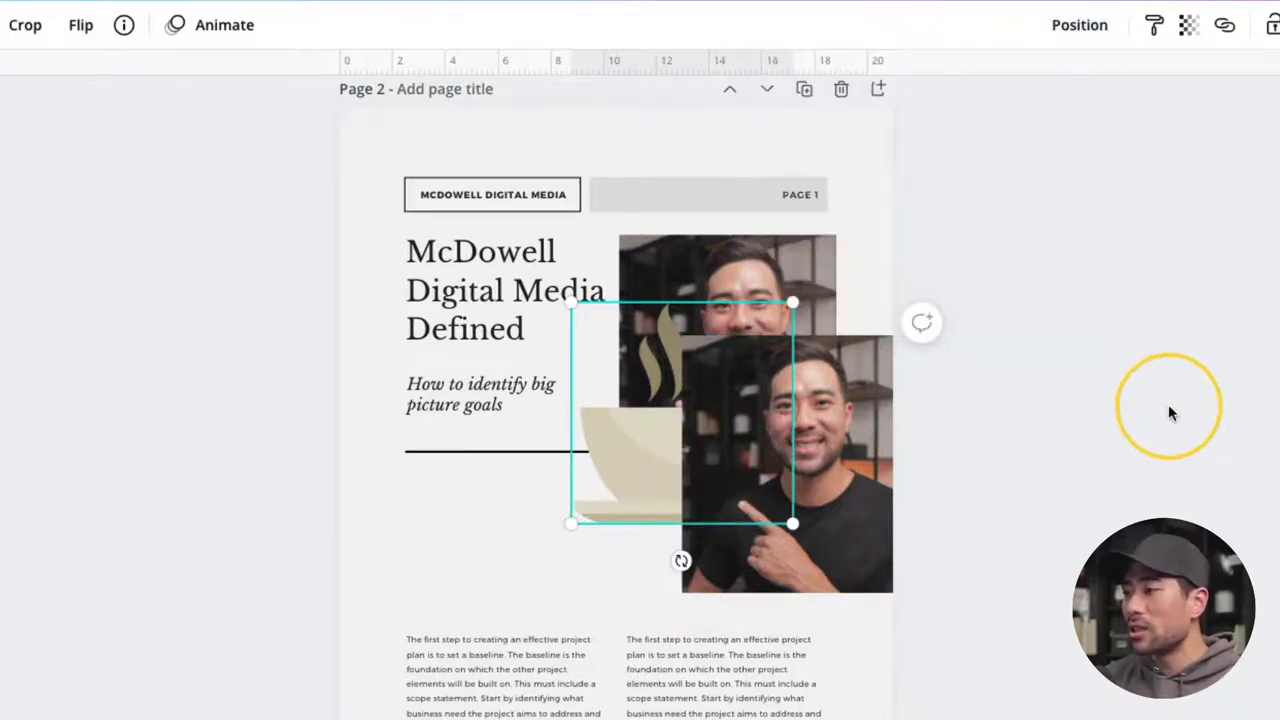
click(1078, 30)
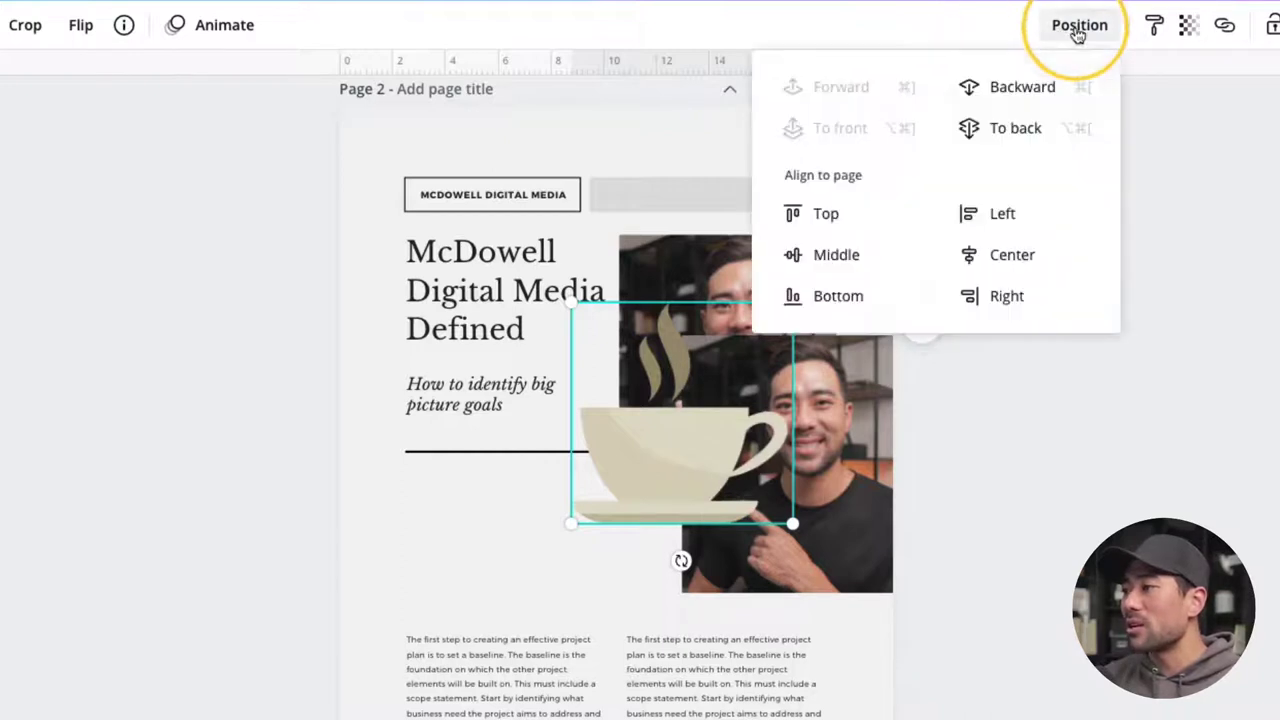
click(1006, 130)
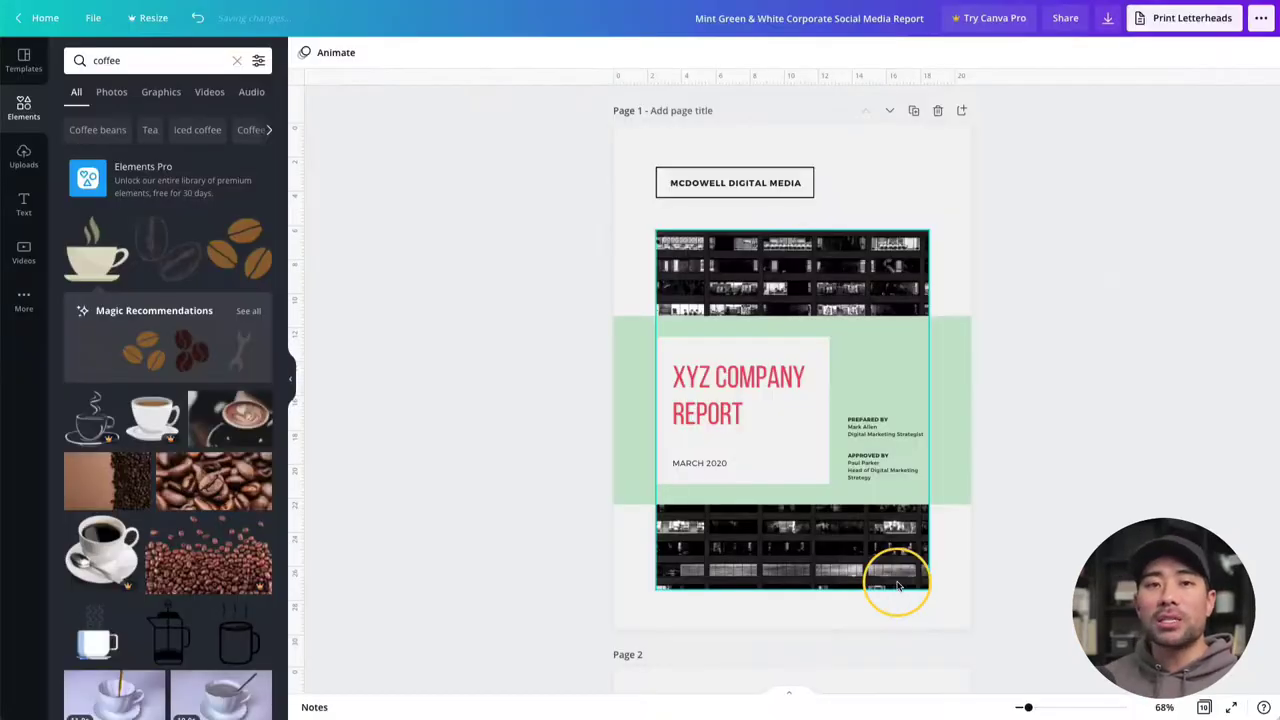
Add a blank page at the end of the report, then select page 9, Social Listening.
scroll(897, 586, down, 20)
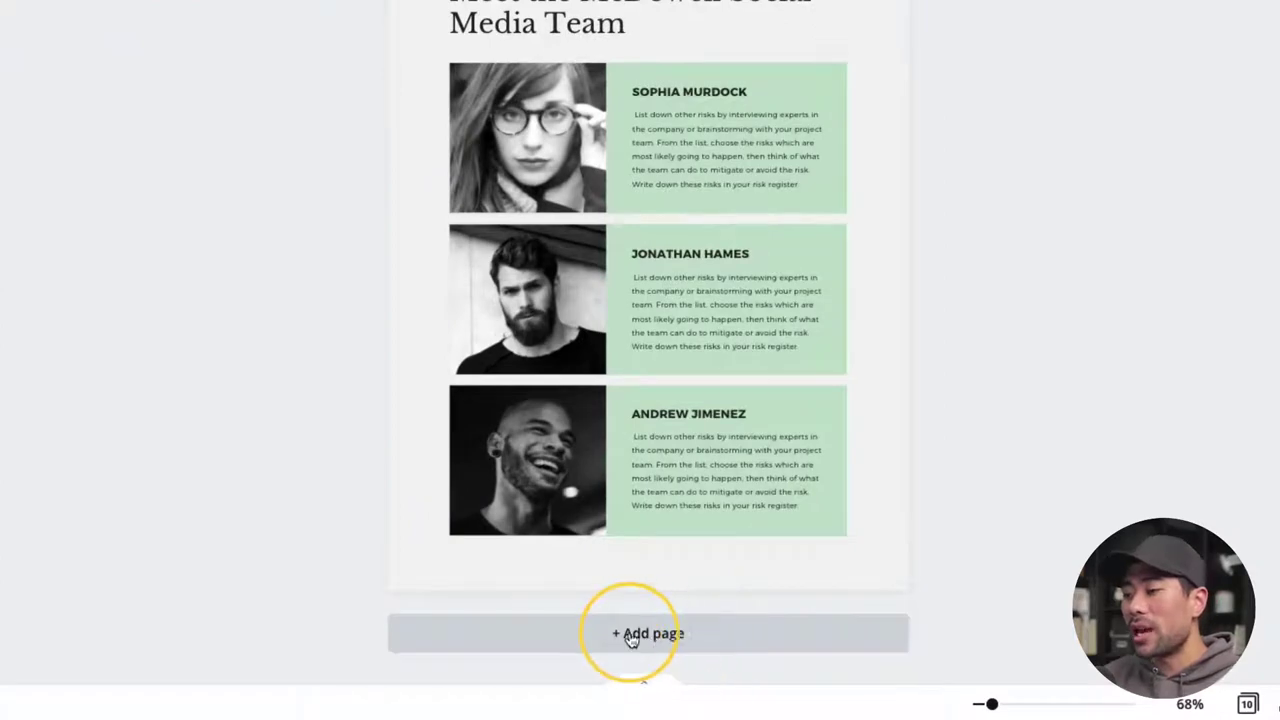
click(774, 659)
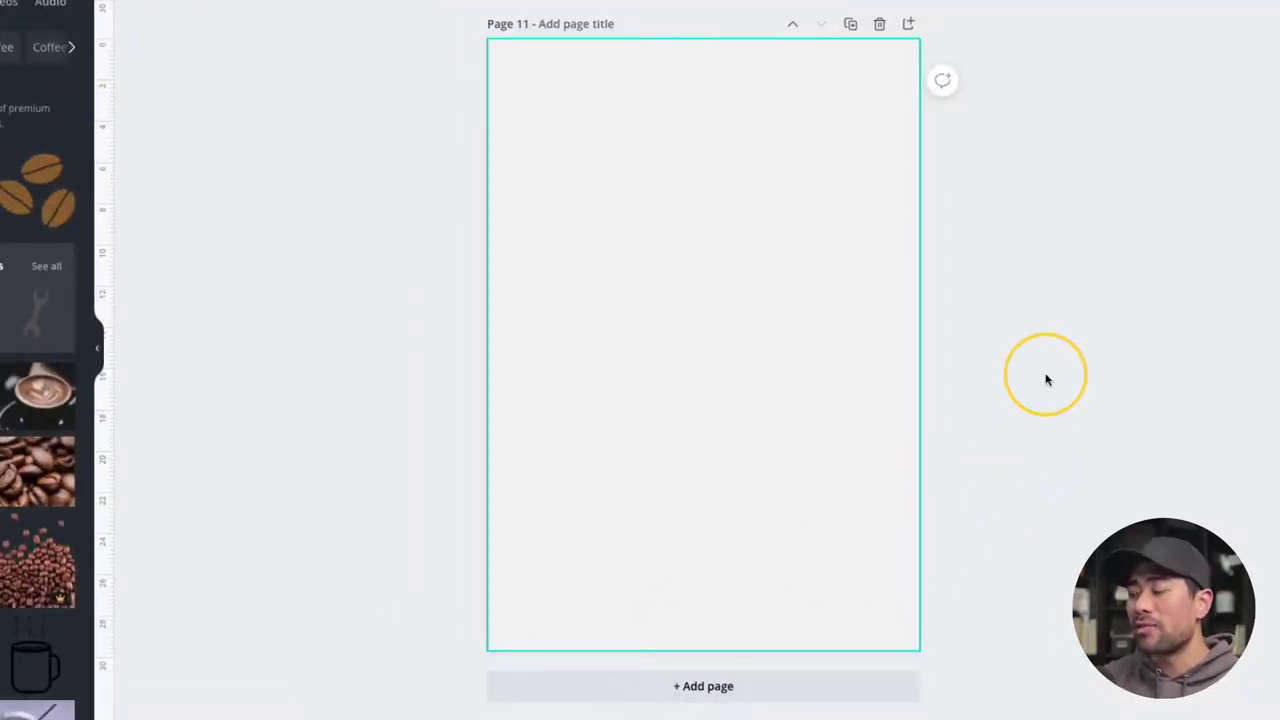
scroll(843, 286, up, 10)
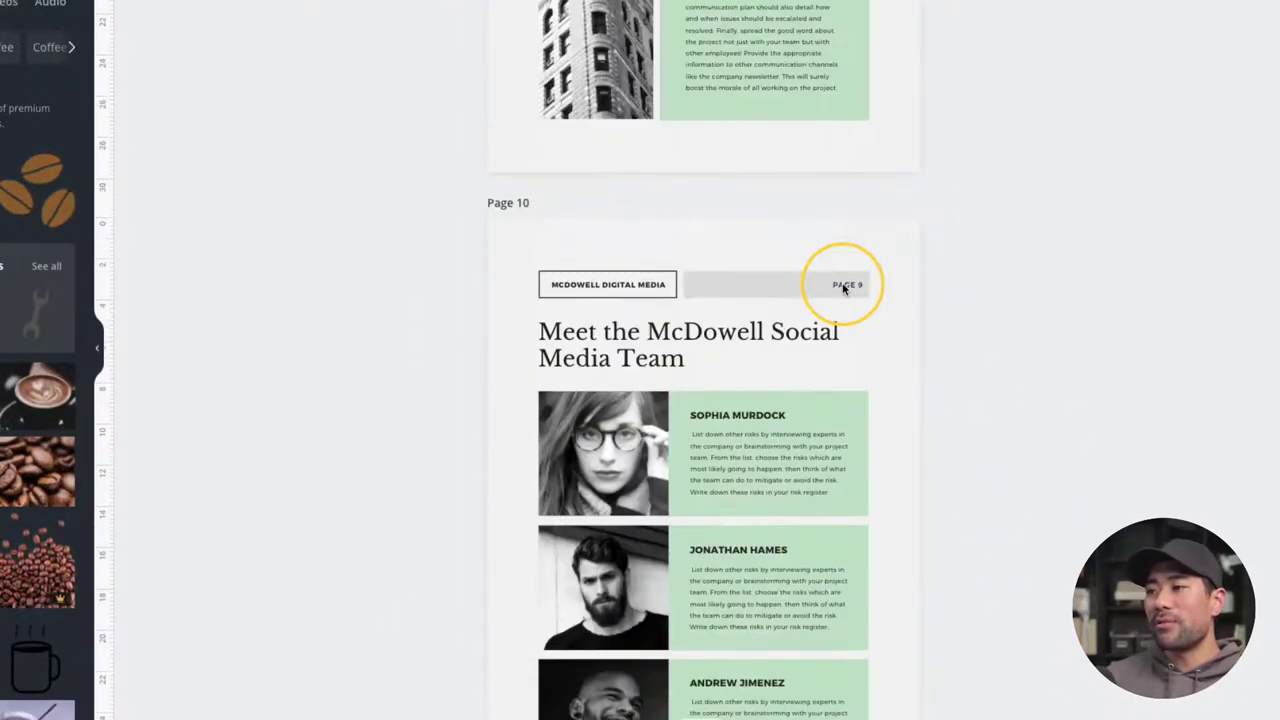
click(843, 289)
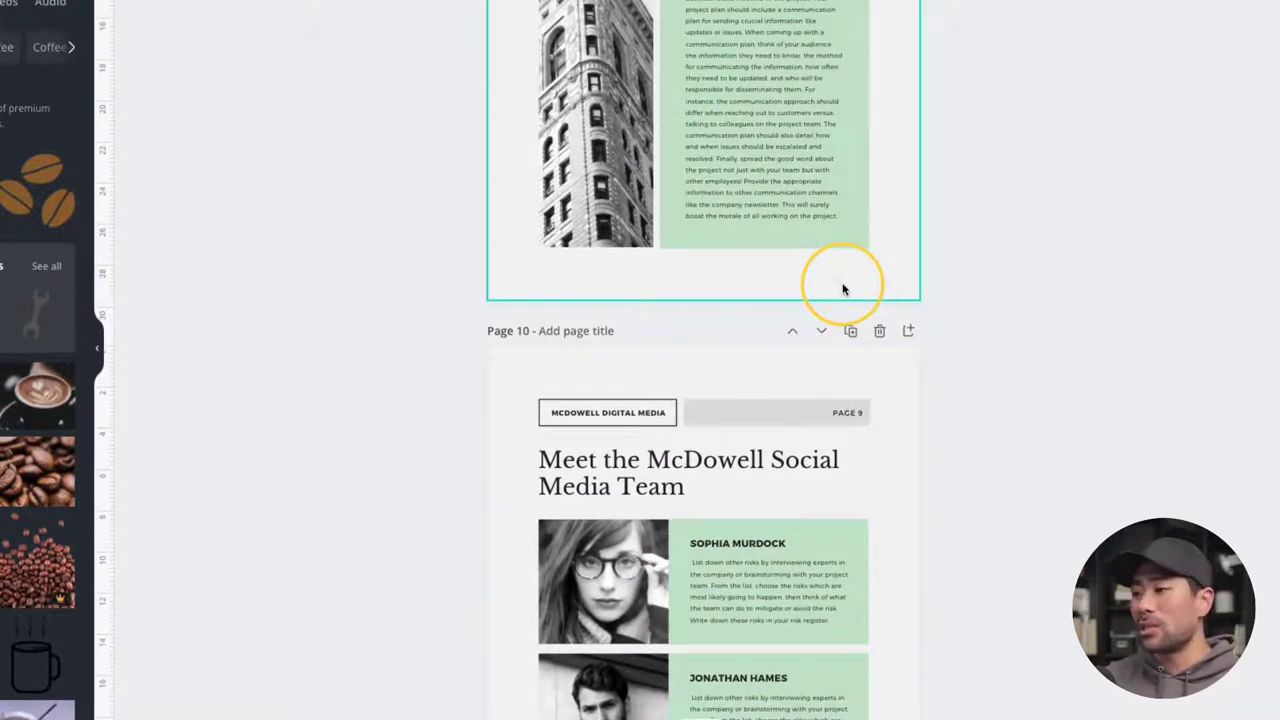
scroll(963, 414, up, 5)
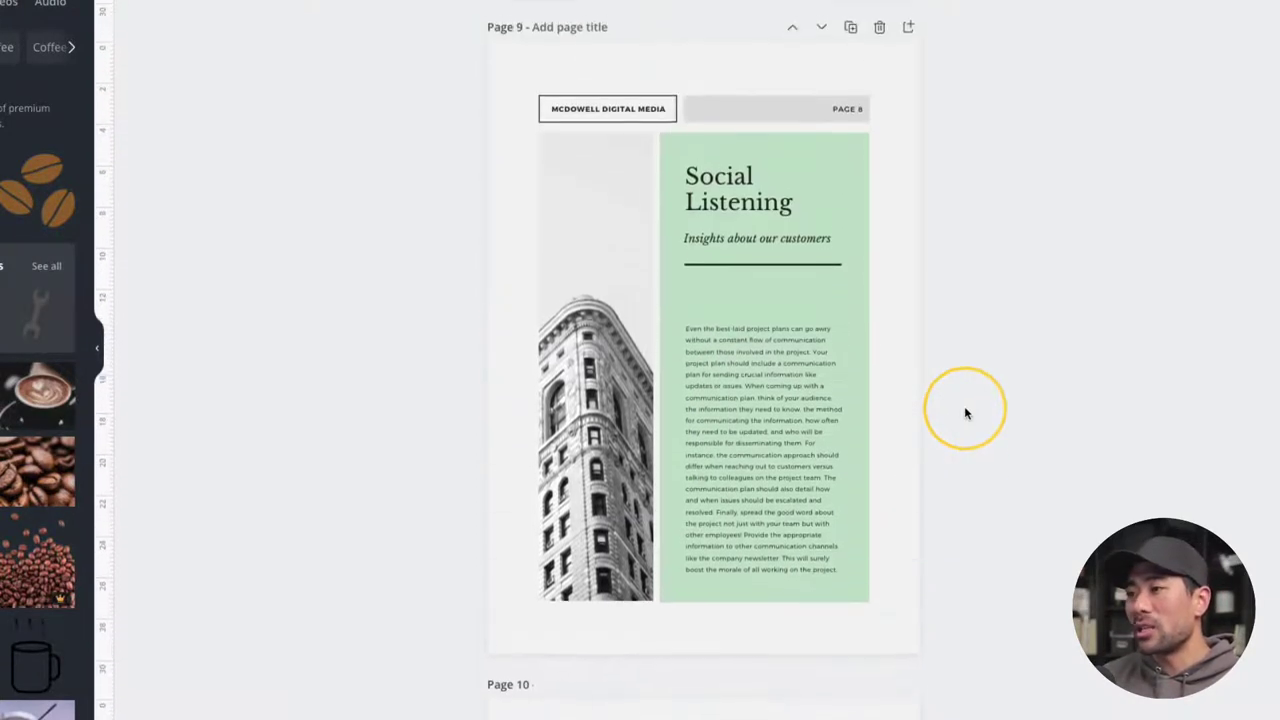
Duplicate the Social Listening page.
click(875, 165)
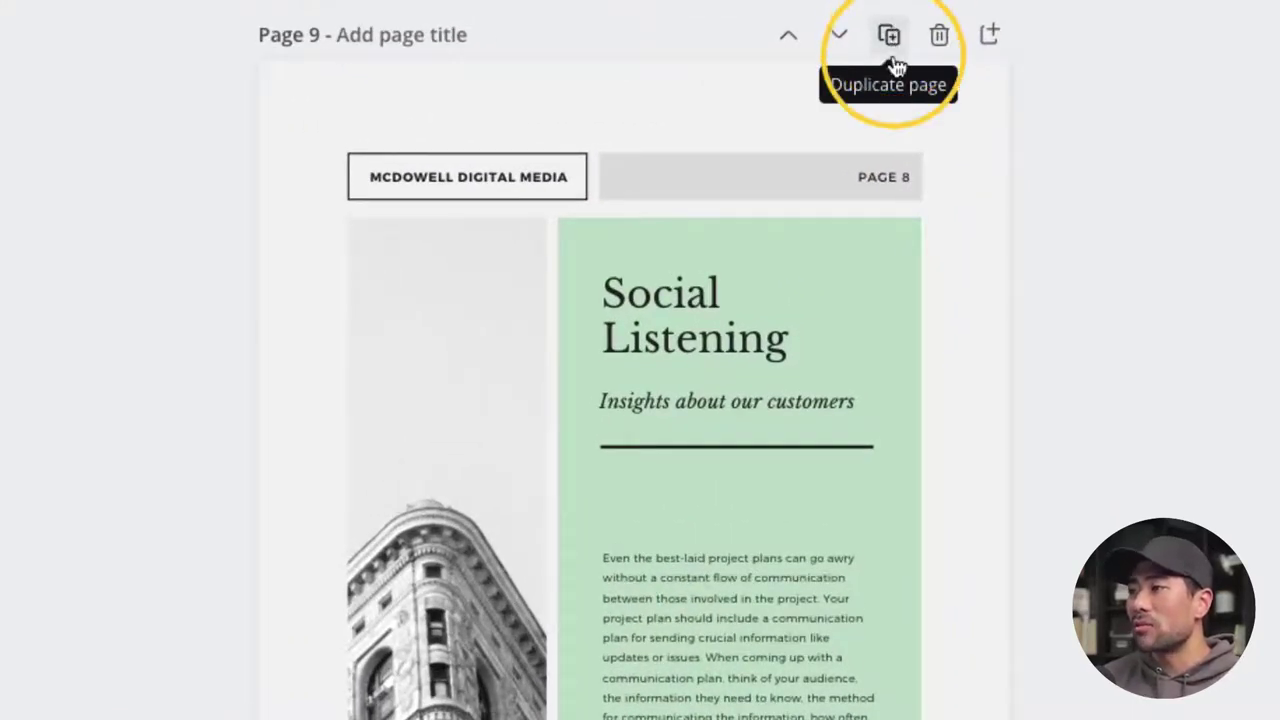
click(893, 38)
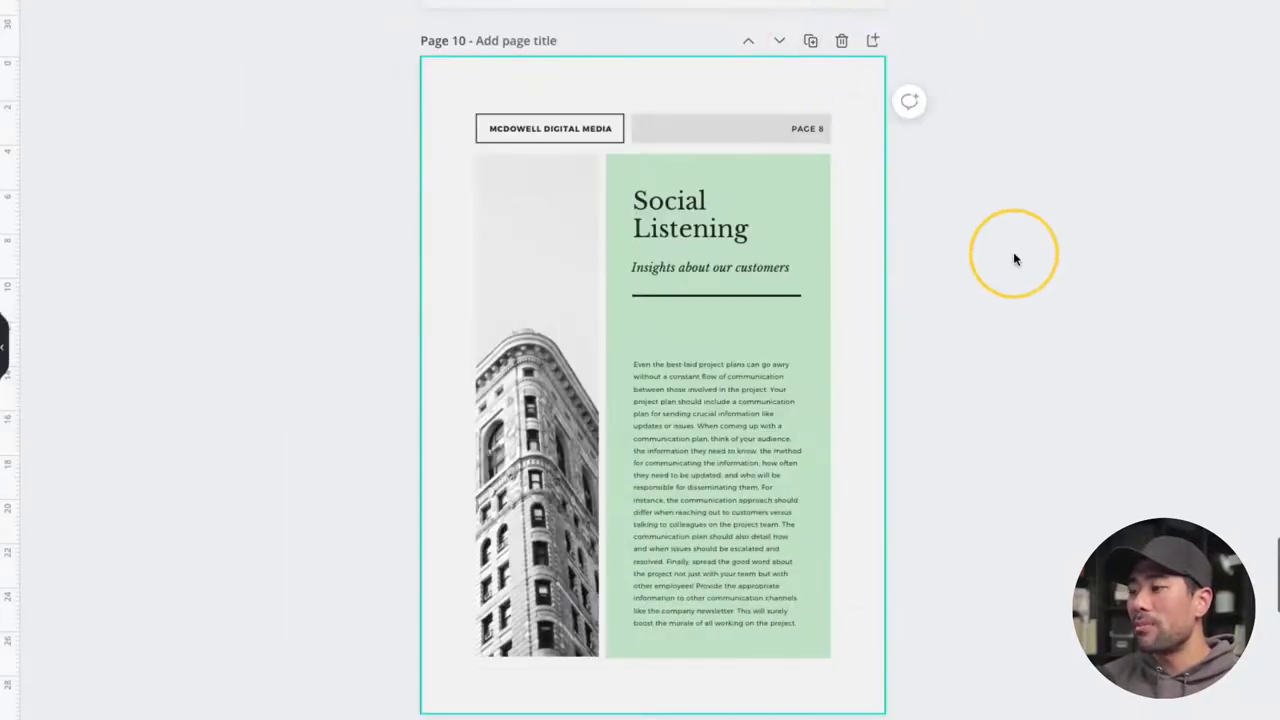
scroll(1014, 259, up, 8)
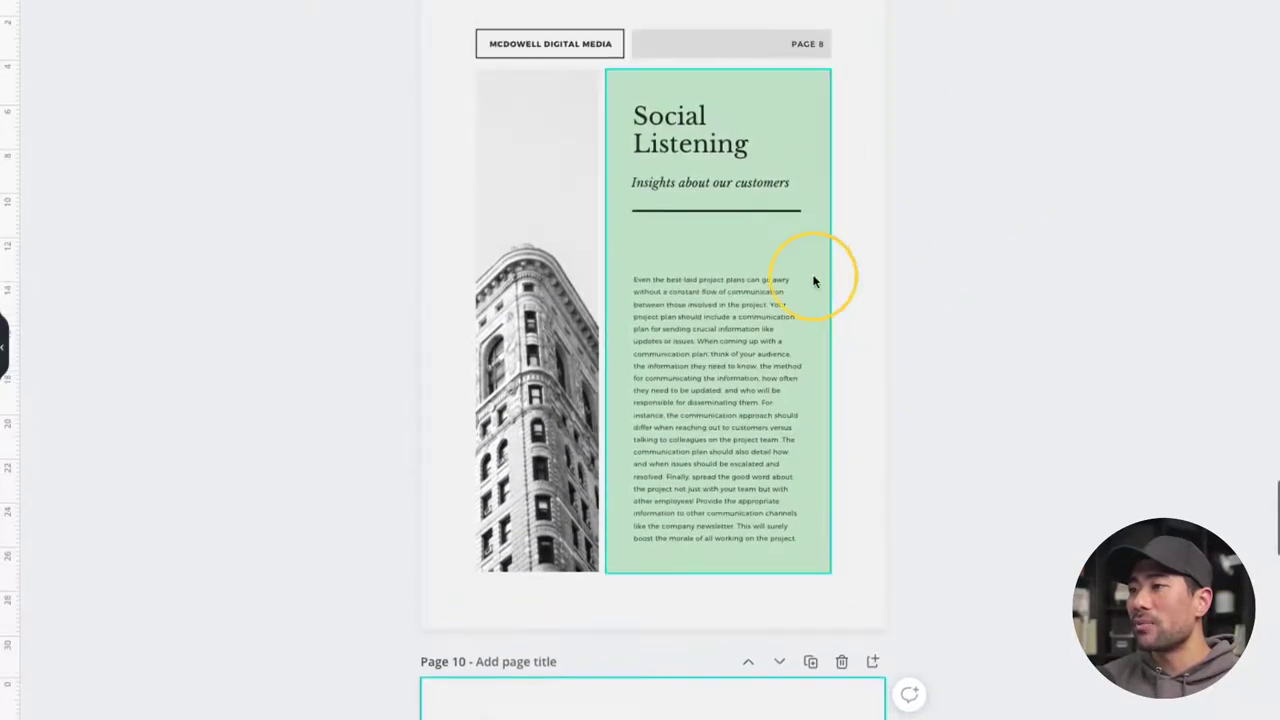
scroll(666, 343, down, 10)
scroll(666, 343, up, 1)
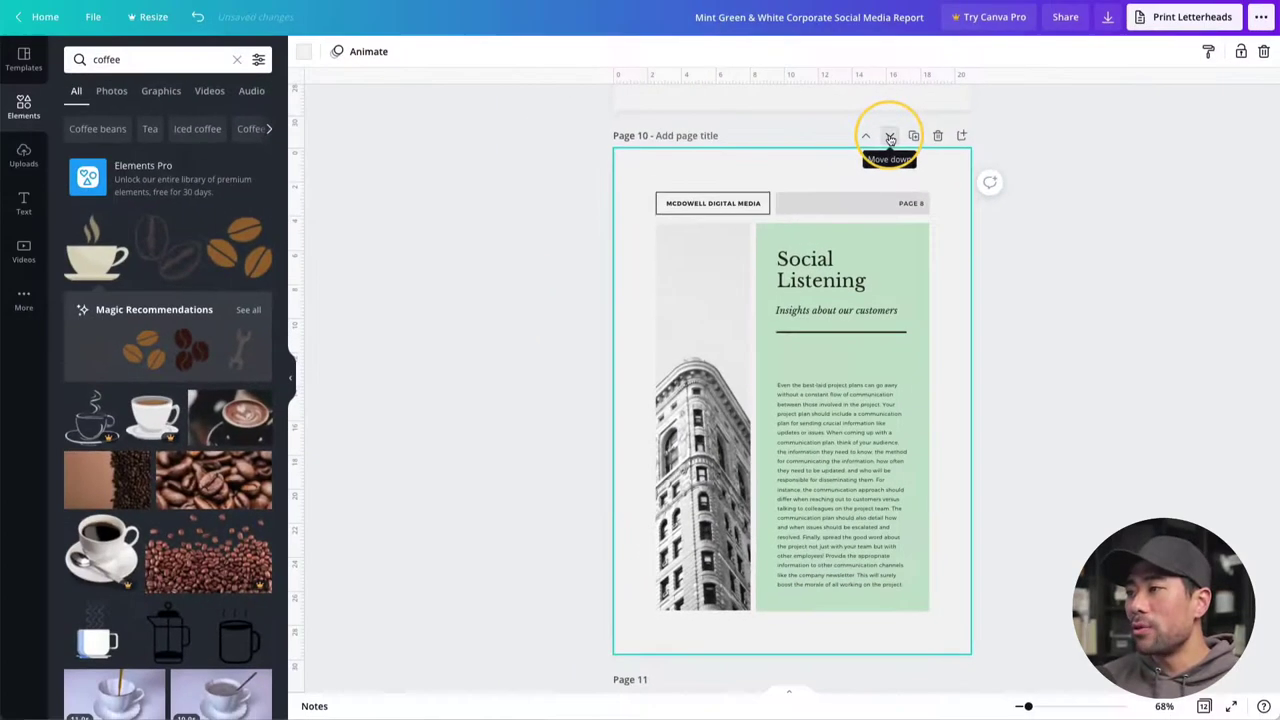
Try moving the copied page down and to the end, then undo the reorder.
click(785, 36)
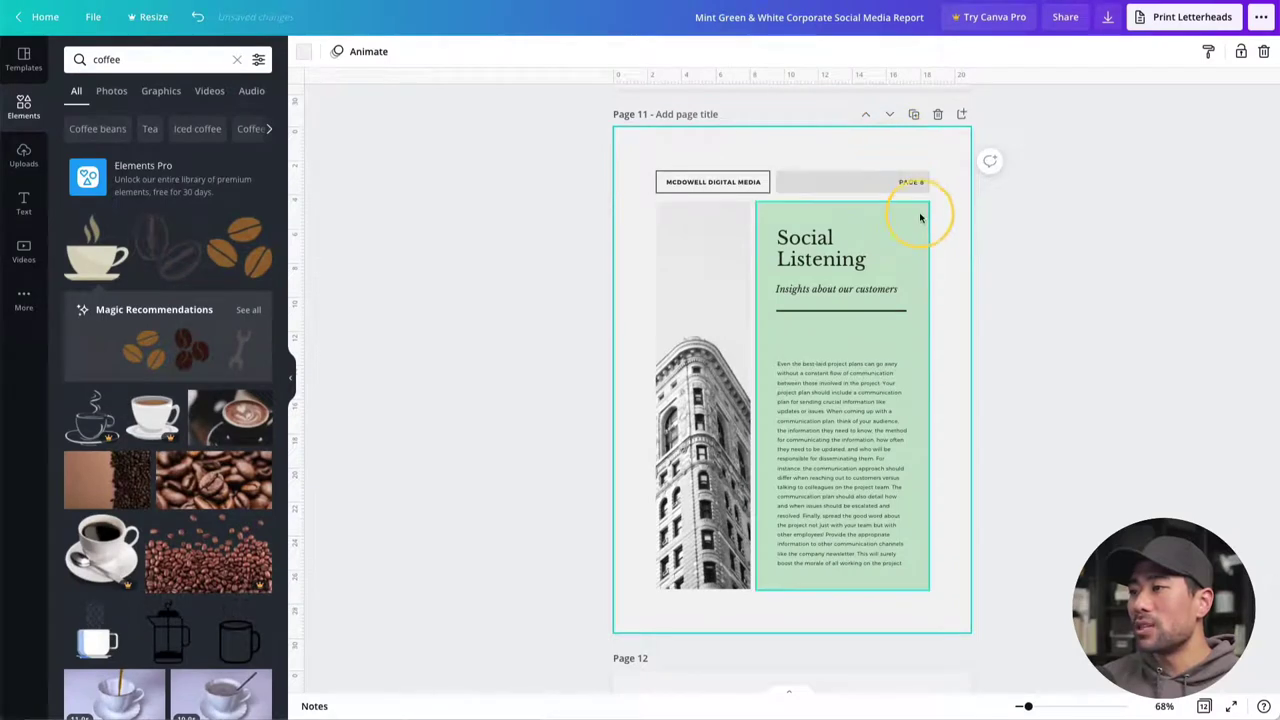
click(888, 115)
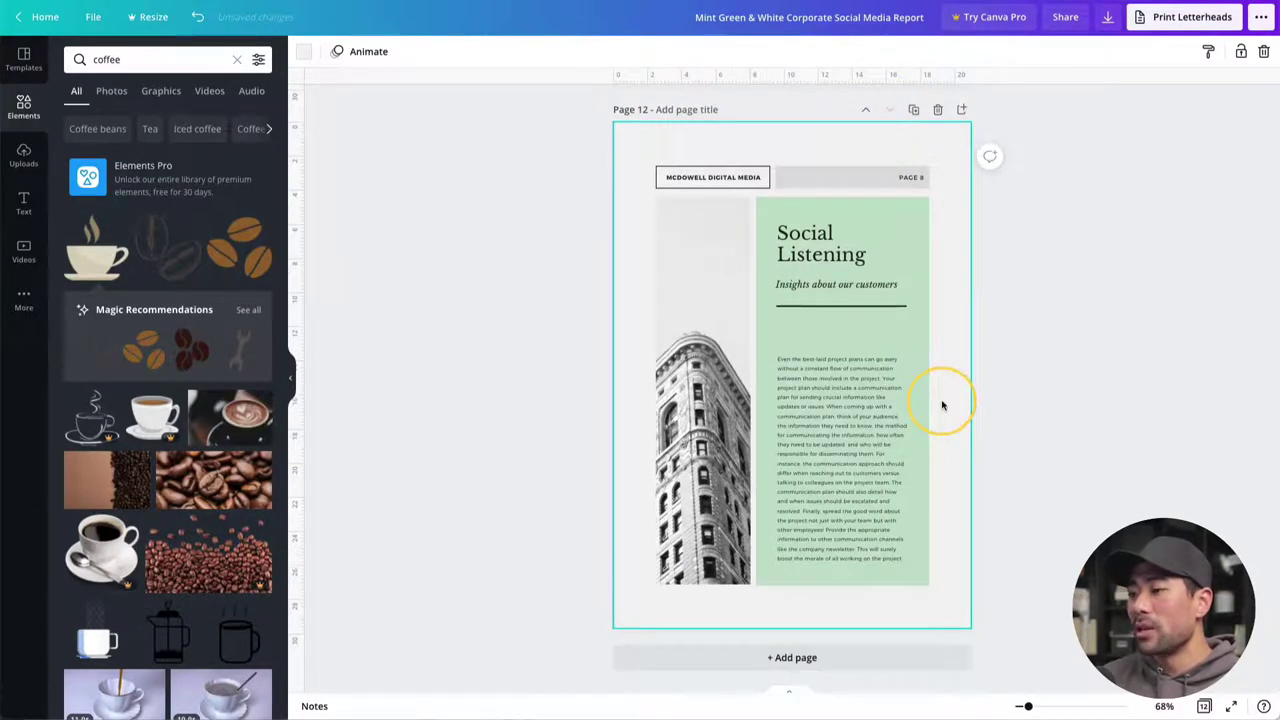
key(ctrl+z)
key(ctrl+z)
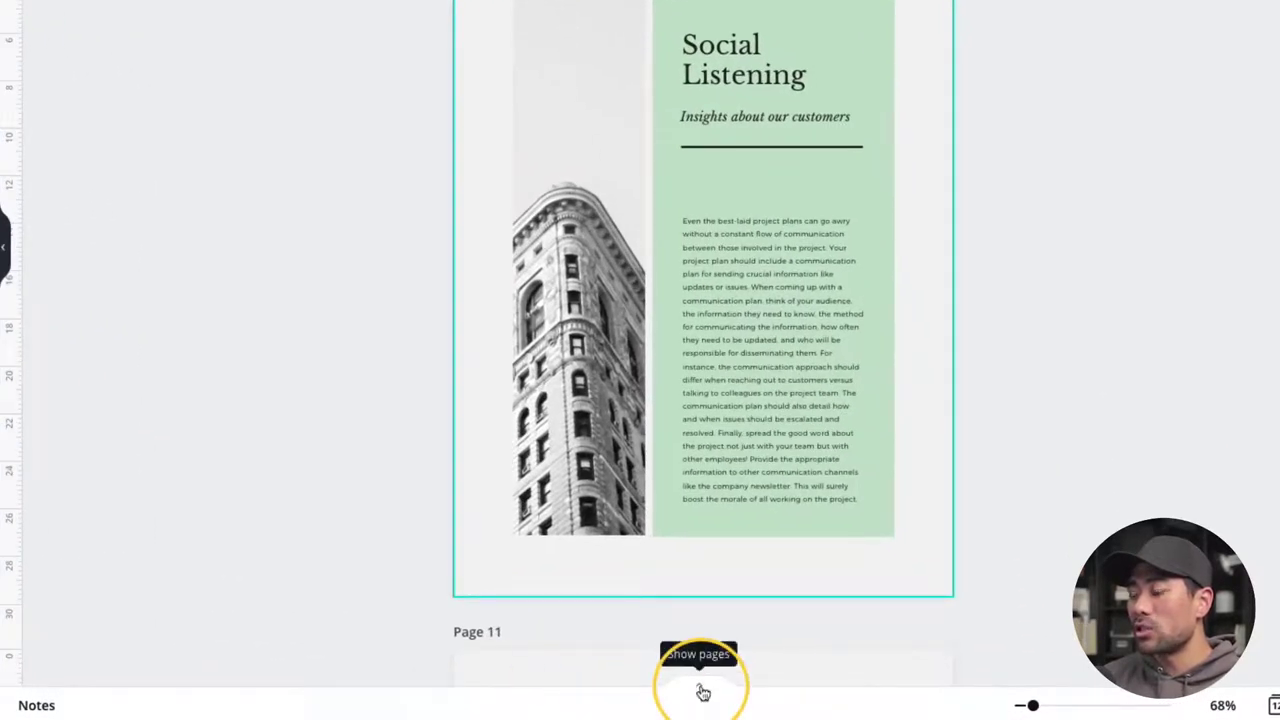
In the page thumbnails, drag page 10 to the right past page 11.
click(703, 692)
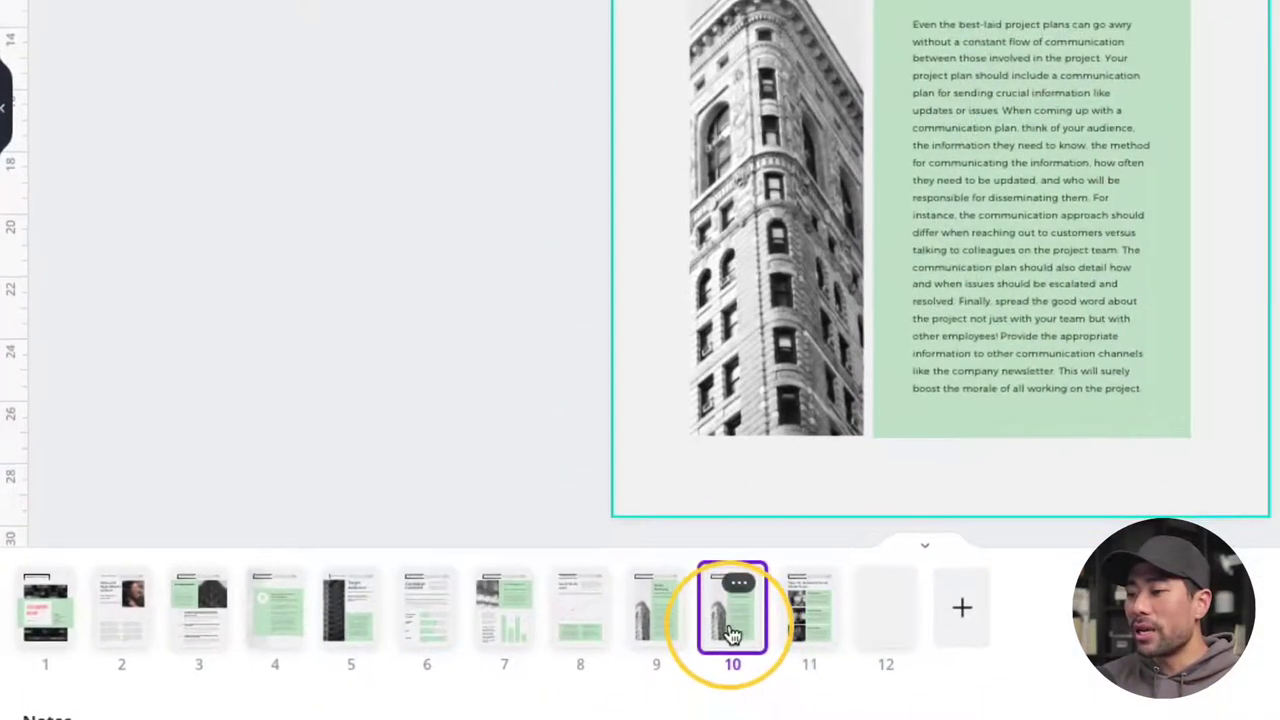
drag(545, 620, 660, 626)
drag(882, 616, 912, 634)
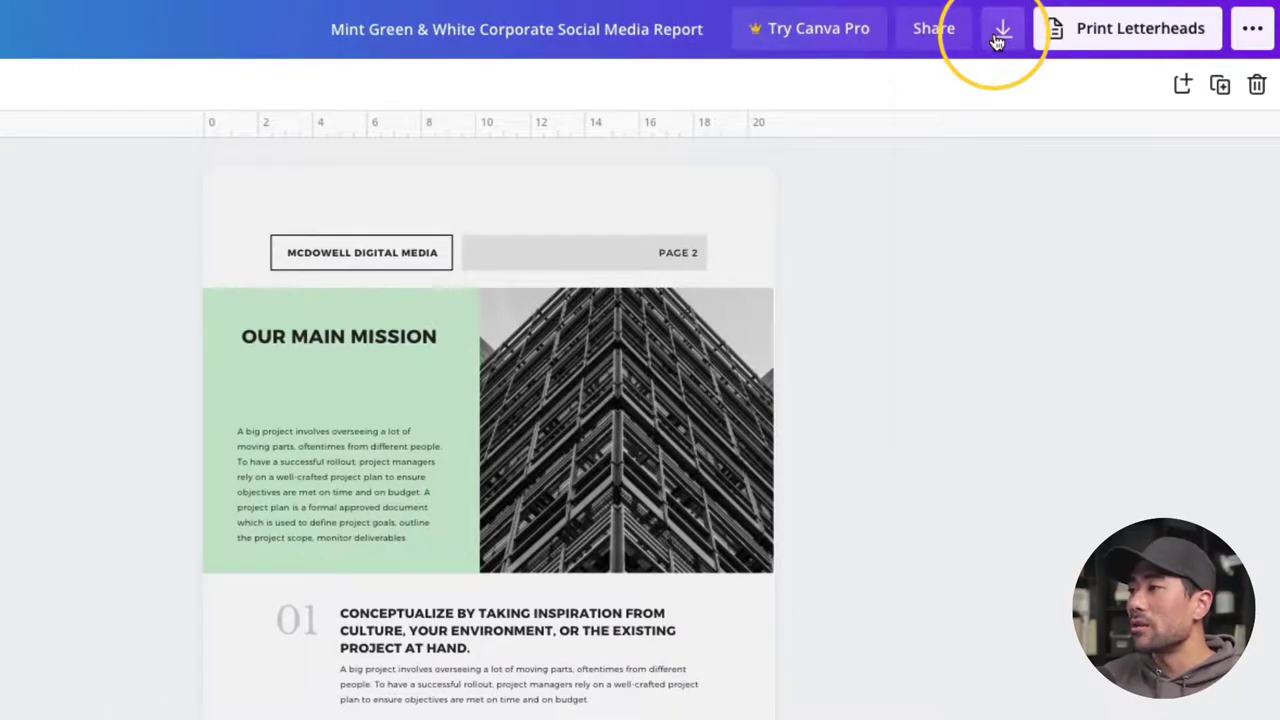
Download the report as PDF Standard with All pages (13) included.
click(1001, 35)
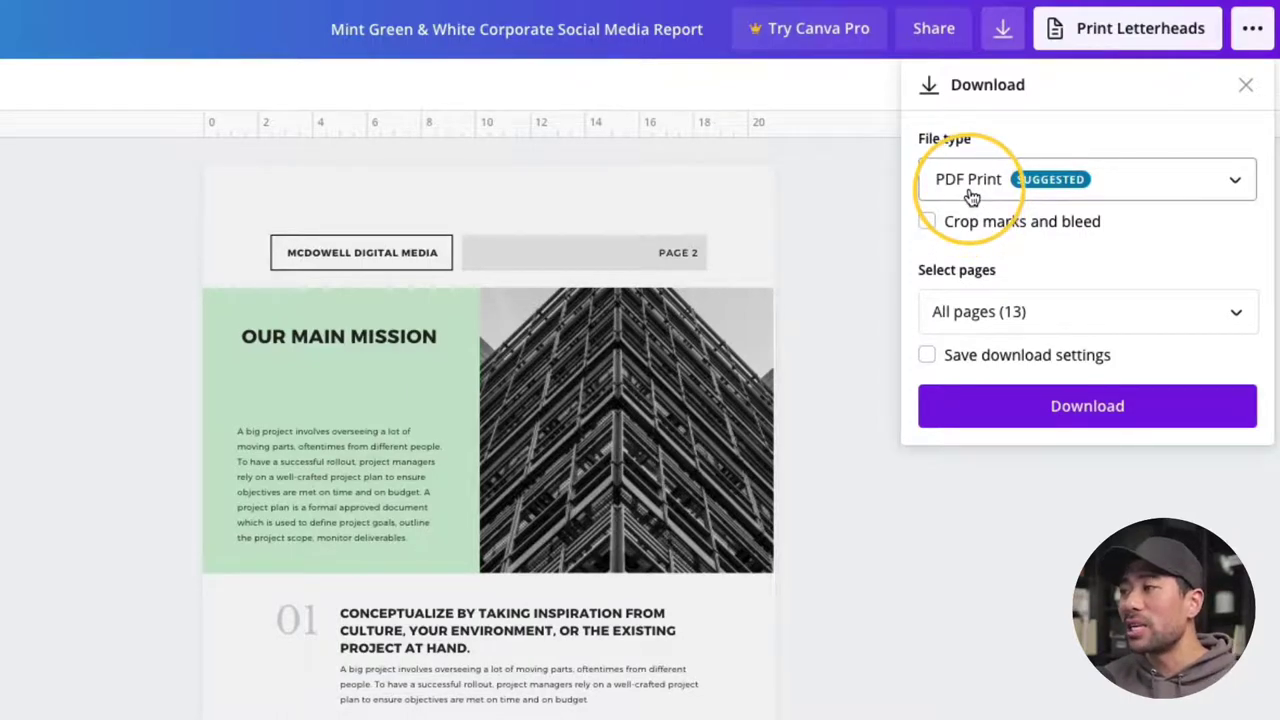
click(970, 196)
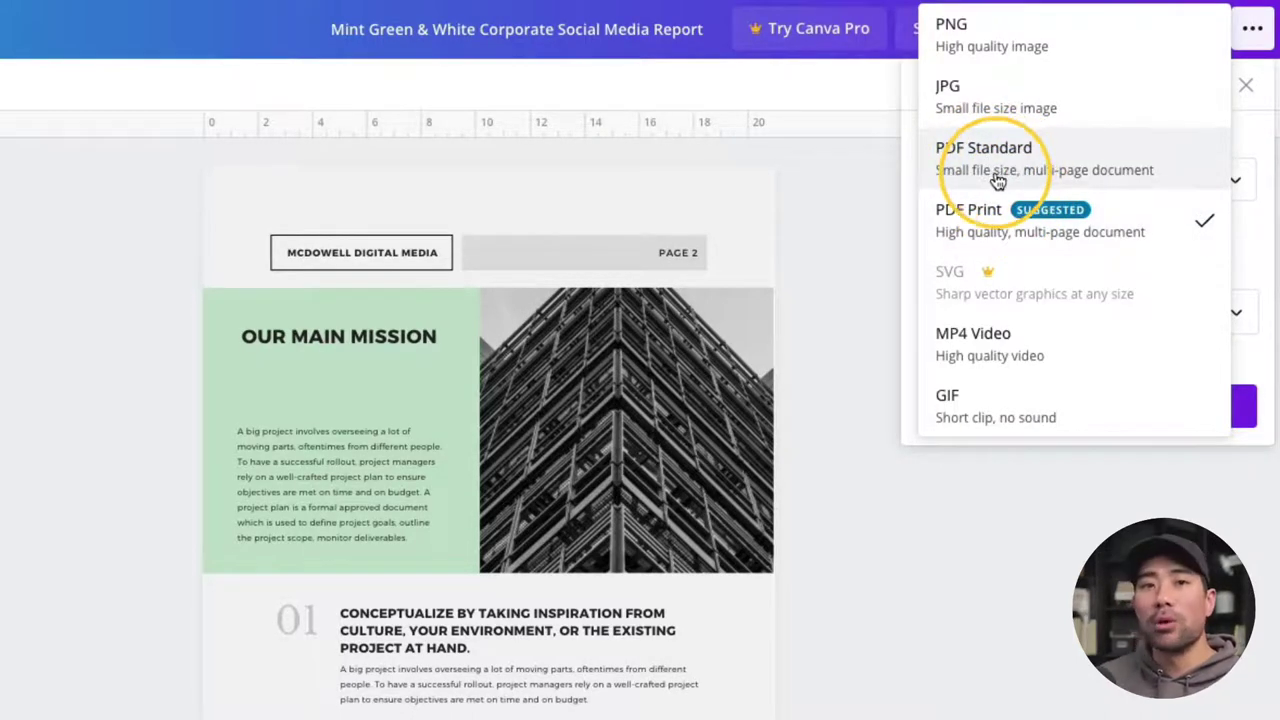
click(1004, 177)
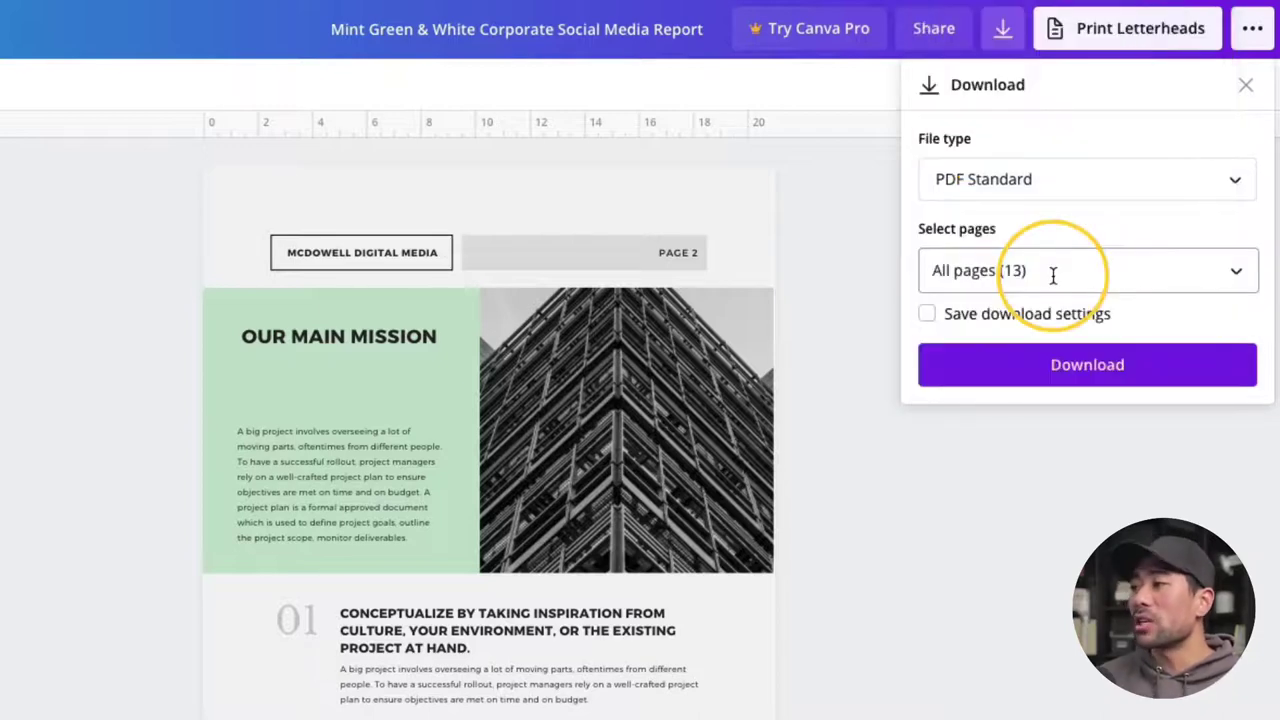
click(1236, 272)
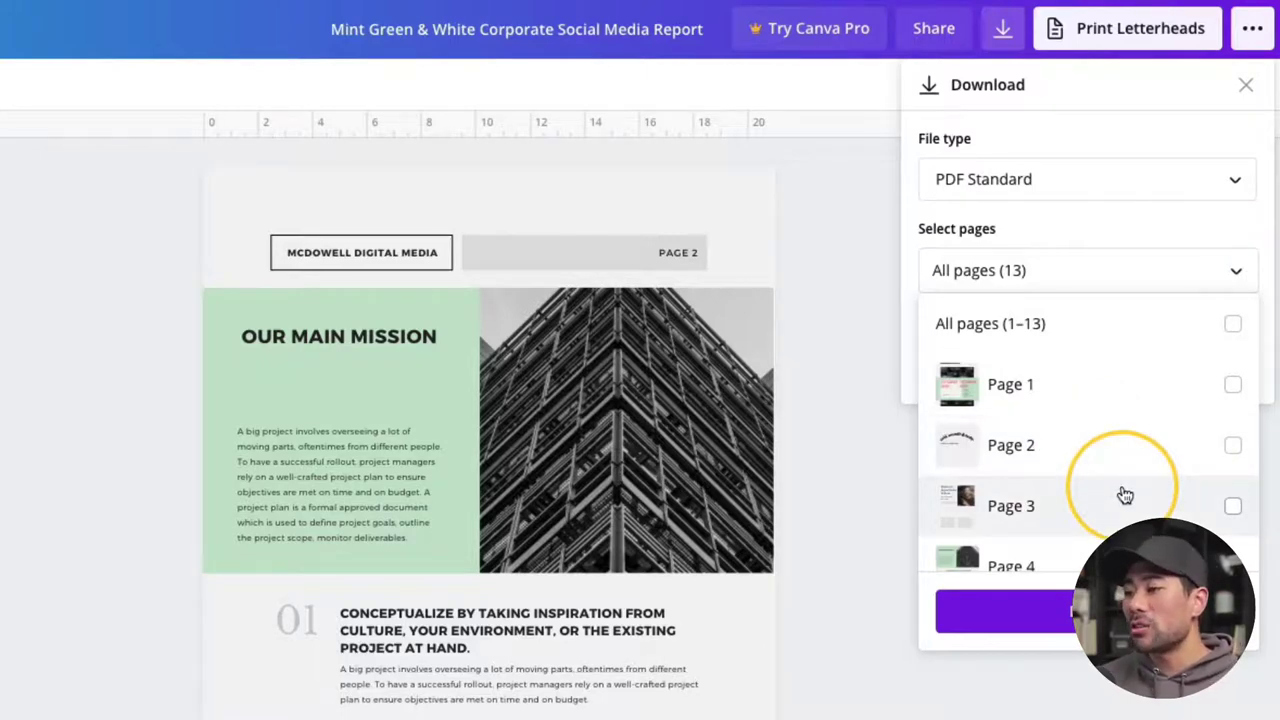
click(1005, 612)
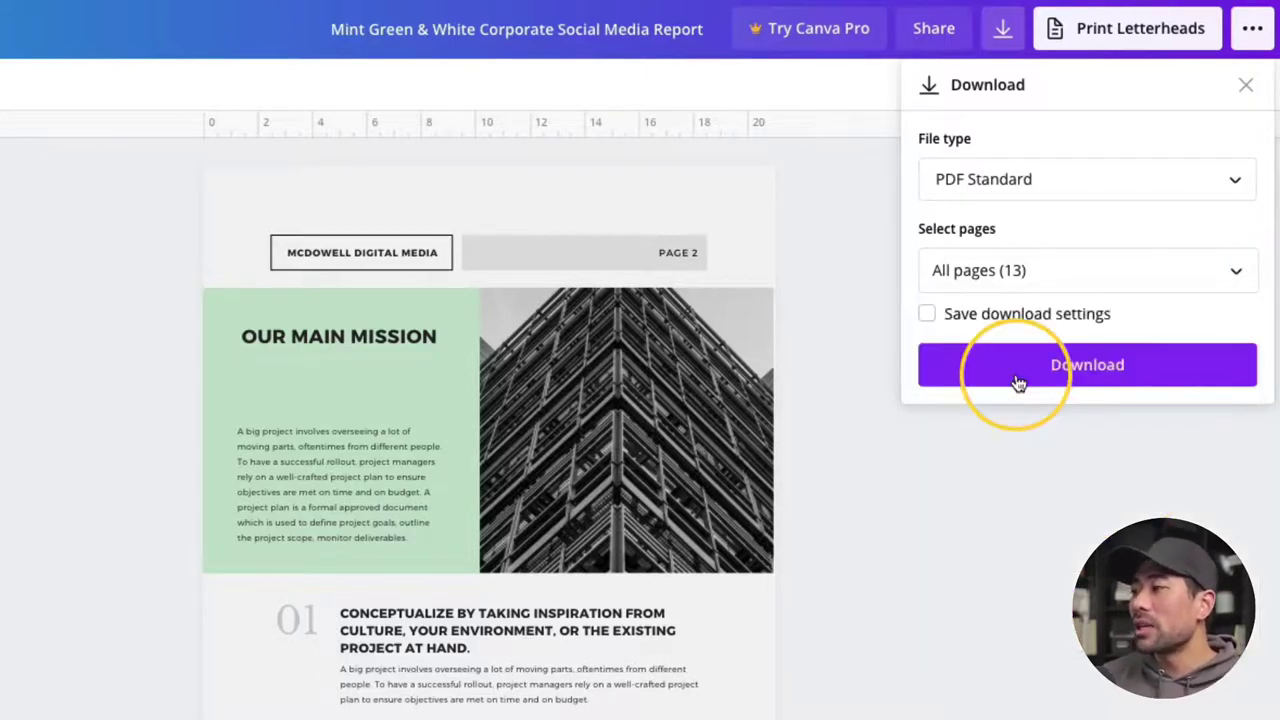
click(1018, 383)
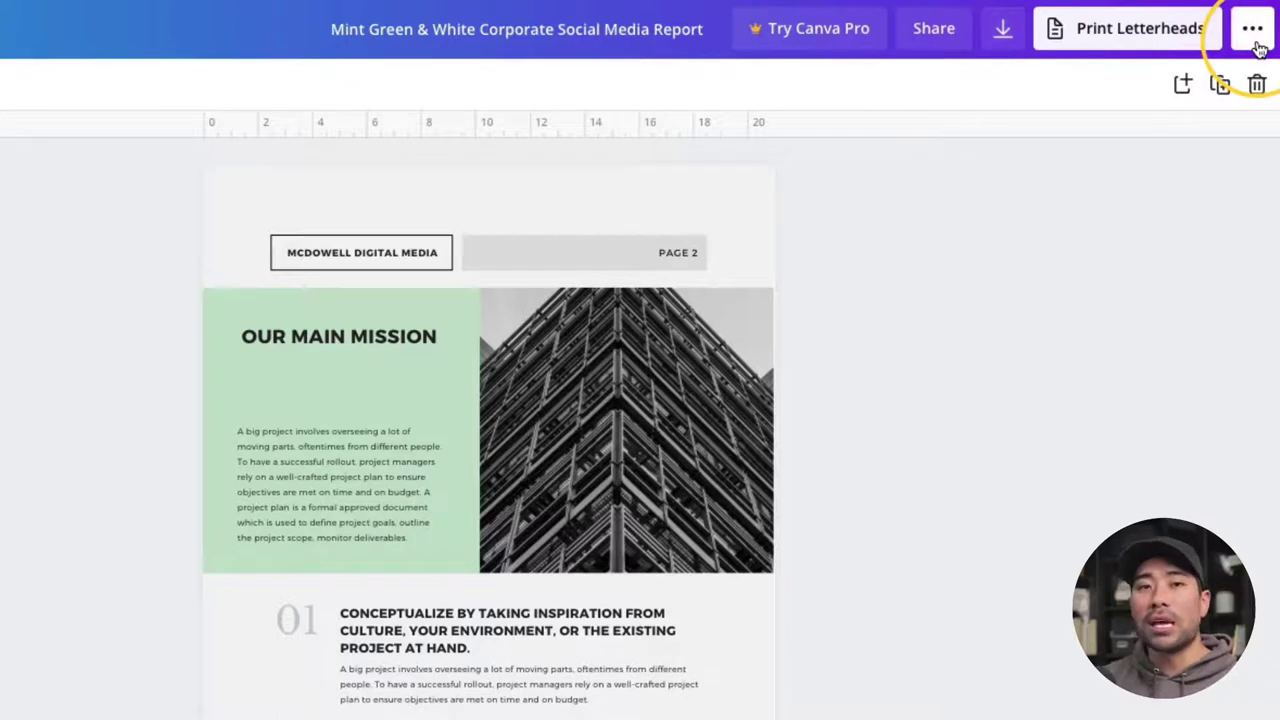
Check the Share panel's link permission choices, then open the '...' publishing options list.
click(931, 42)
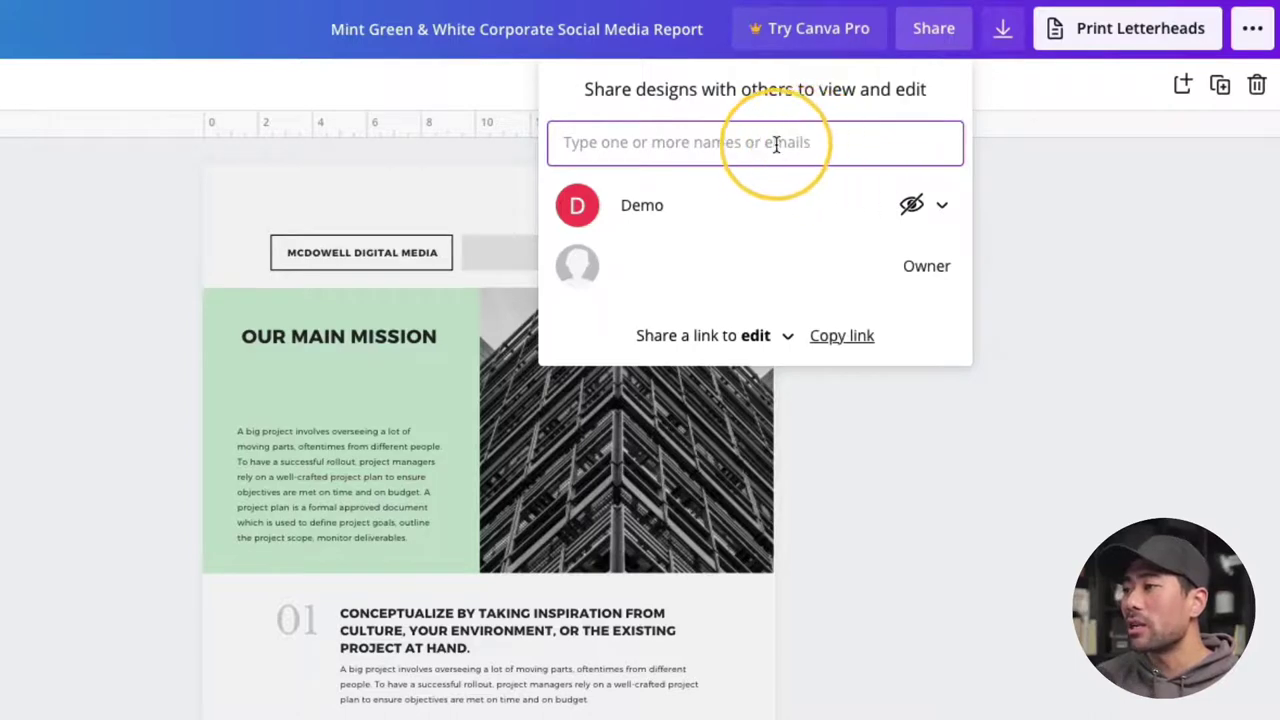
click(776, 340)
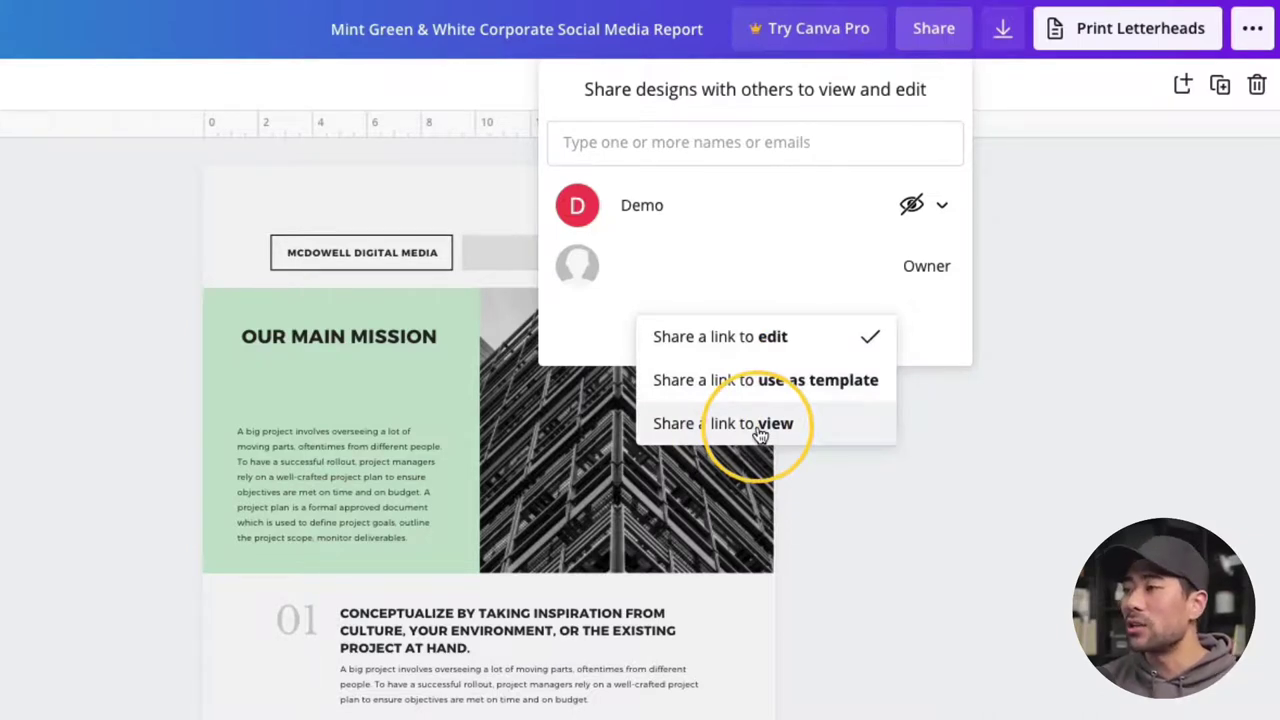
click(1252, 28)
click(1252, 30)
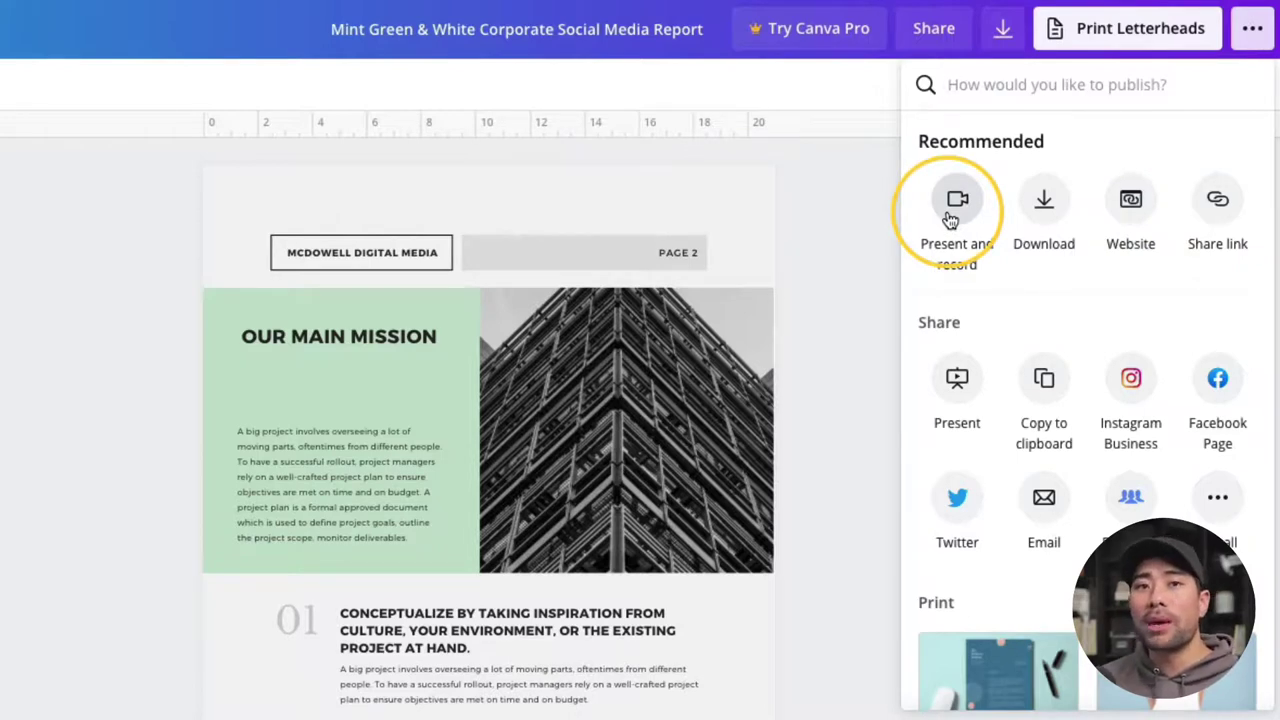
Scroll the publish panel down to the 'You may also like' apps such as Box and Moovly.
scroll(1138, 260, down, 10)
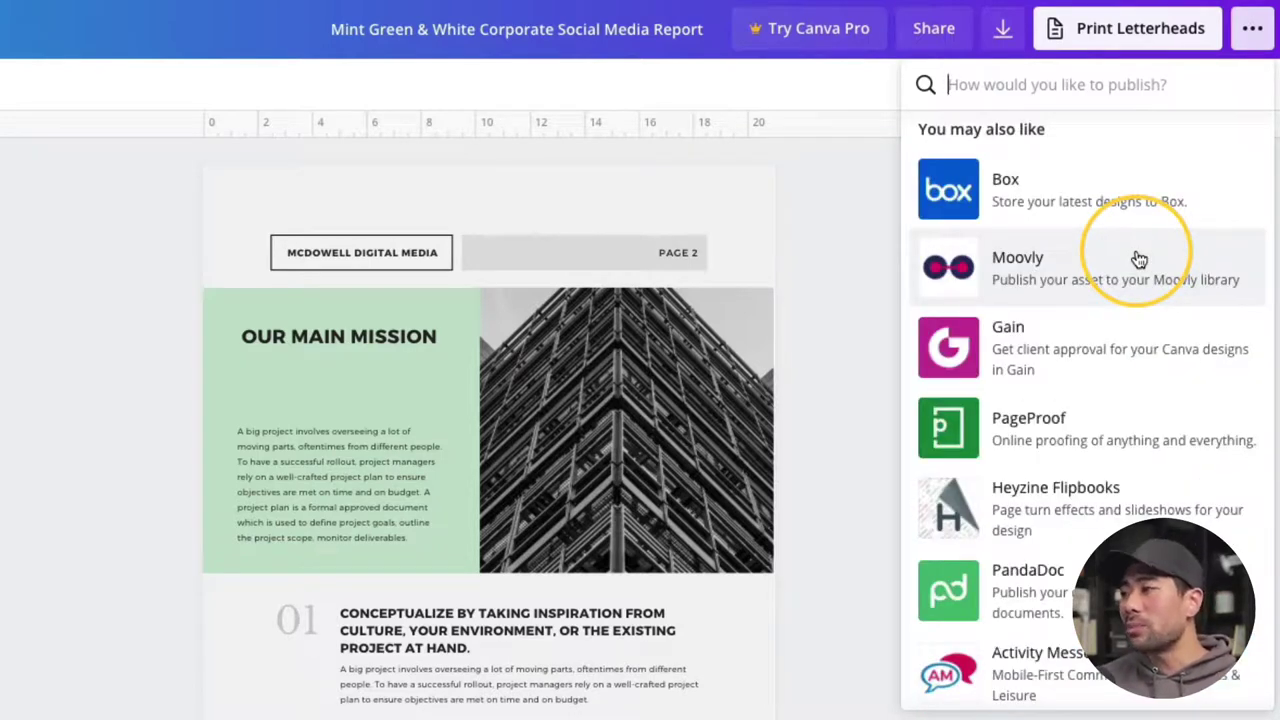
scroll(1110, 440, down, 1)
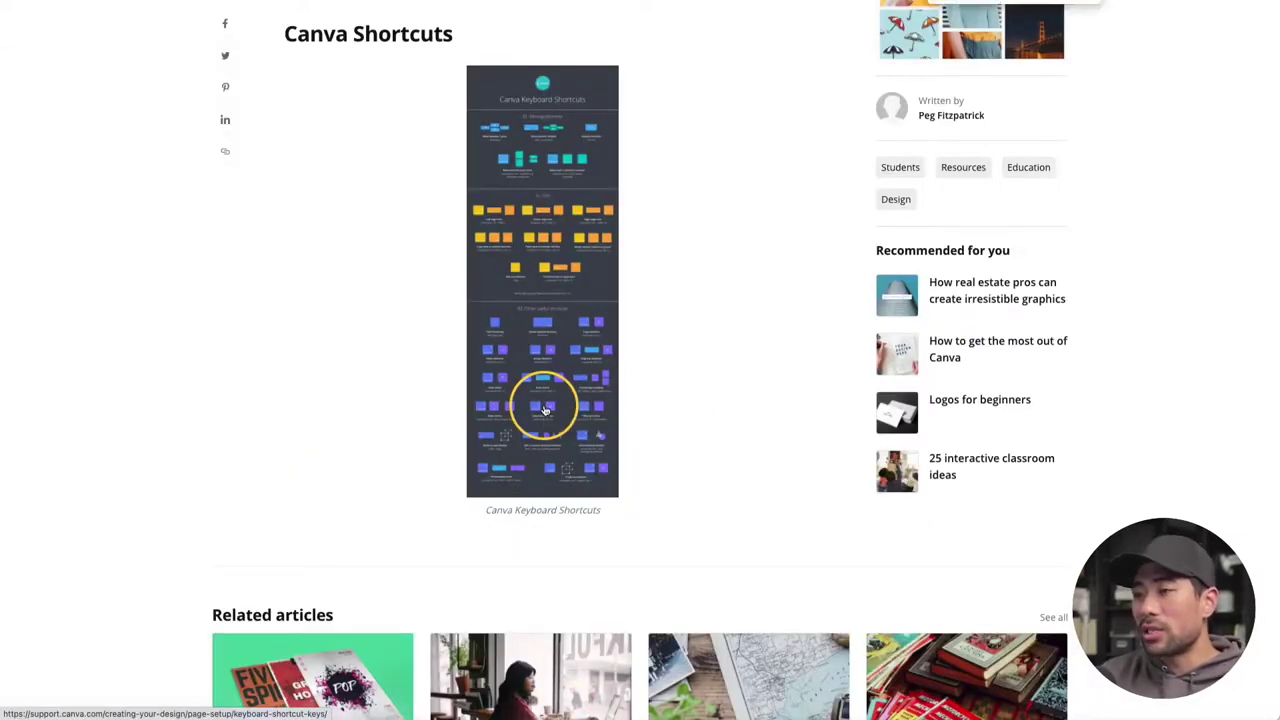
Zoom in the help page and scroll through the moving, text and other useful shortcuts.
key(ctrl+plus)
key(ctrl+plus)
key(ctrl+plus)
key(ctrl+plus)
key(ctrl+plus)
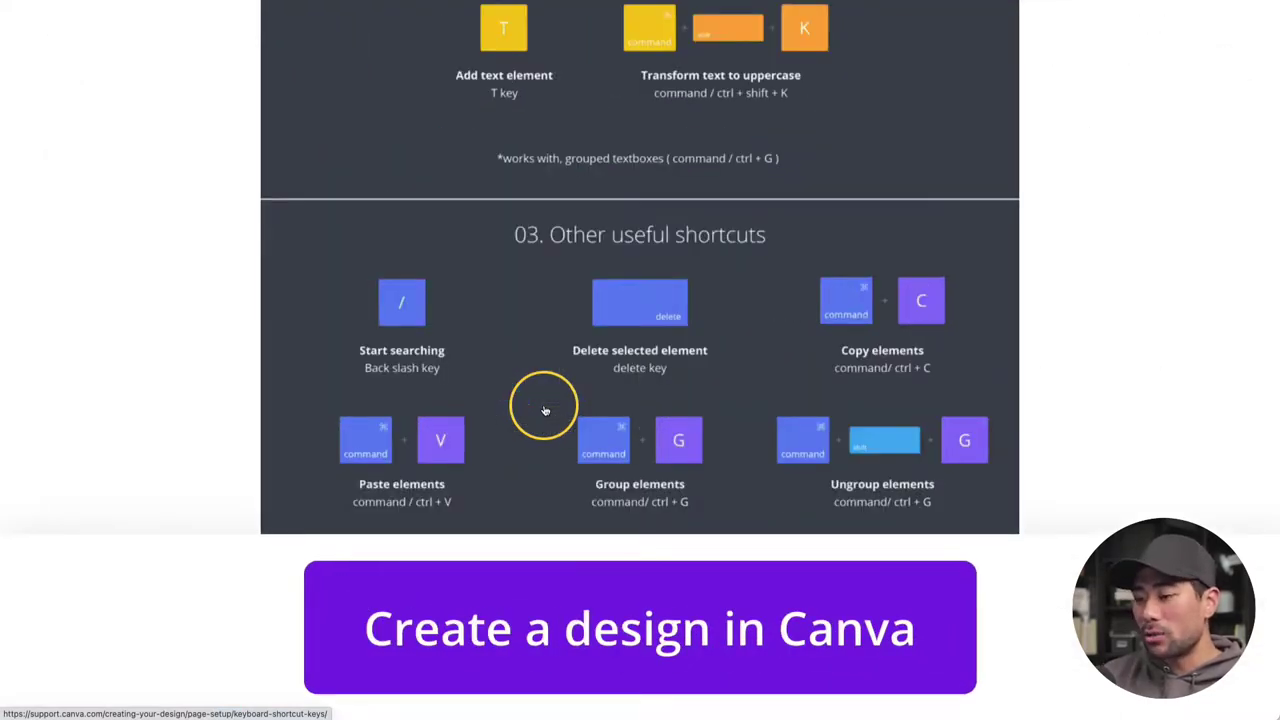
scroll(545, 410, up, 5)
scroll(545, 410, up, 8)
scroll(545, 410, down, 5)
scroll(545, 410, down, 3)
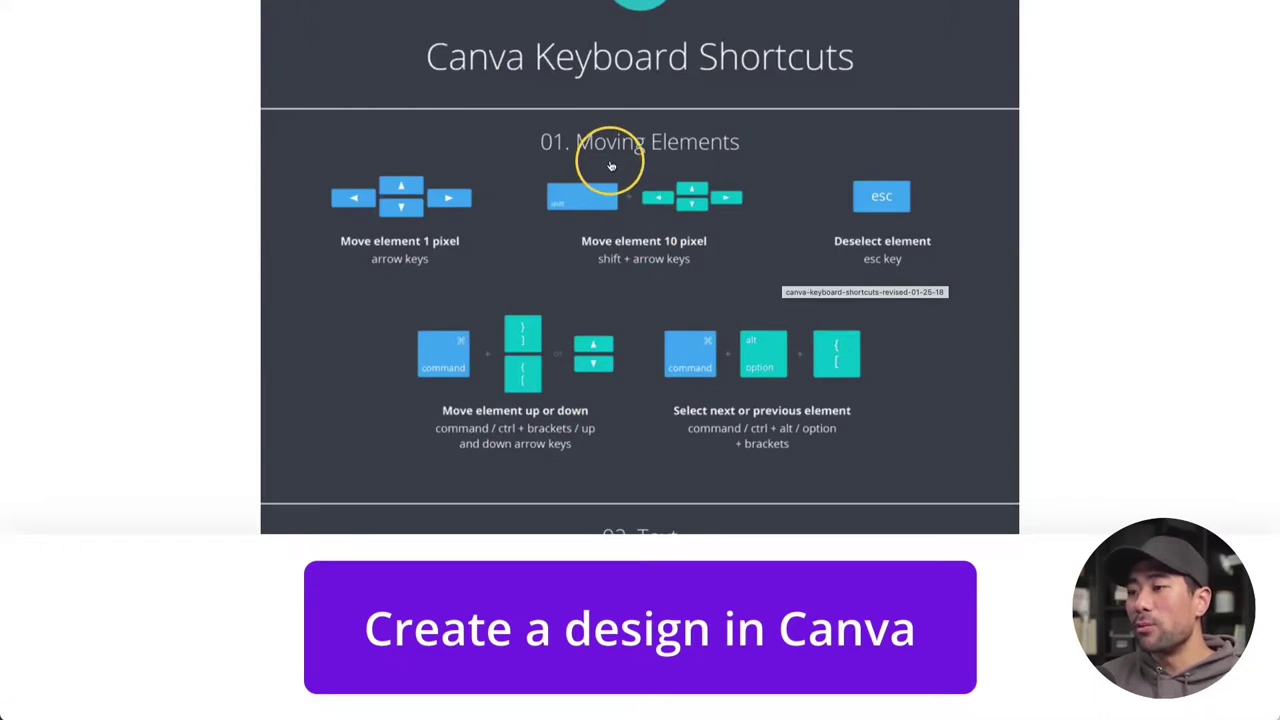
scroll(611, 165, down, 8)
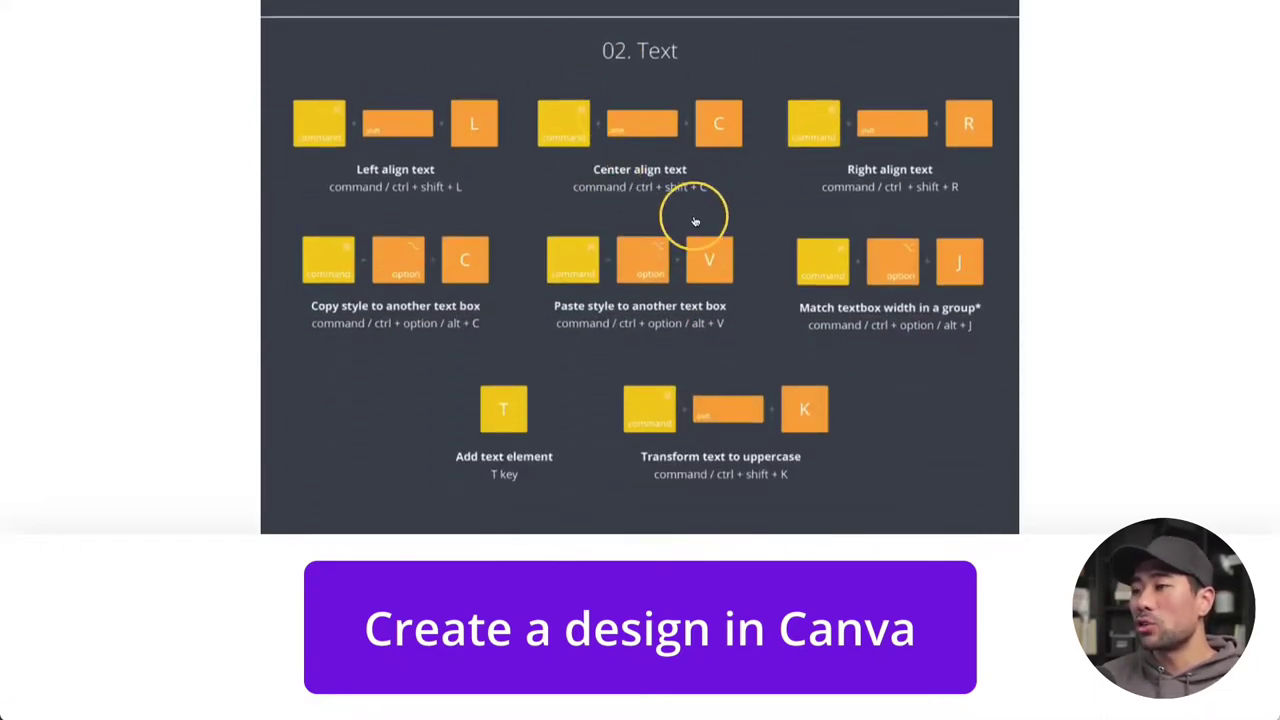
scroll(695, 221, down, 8)
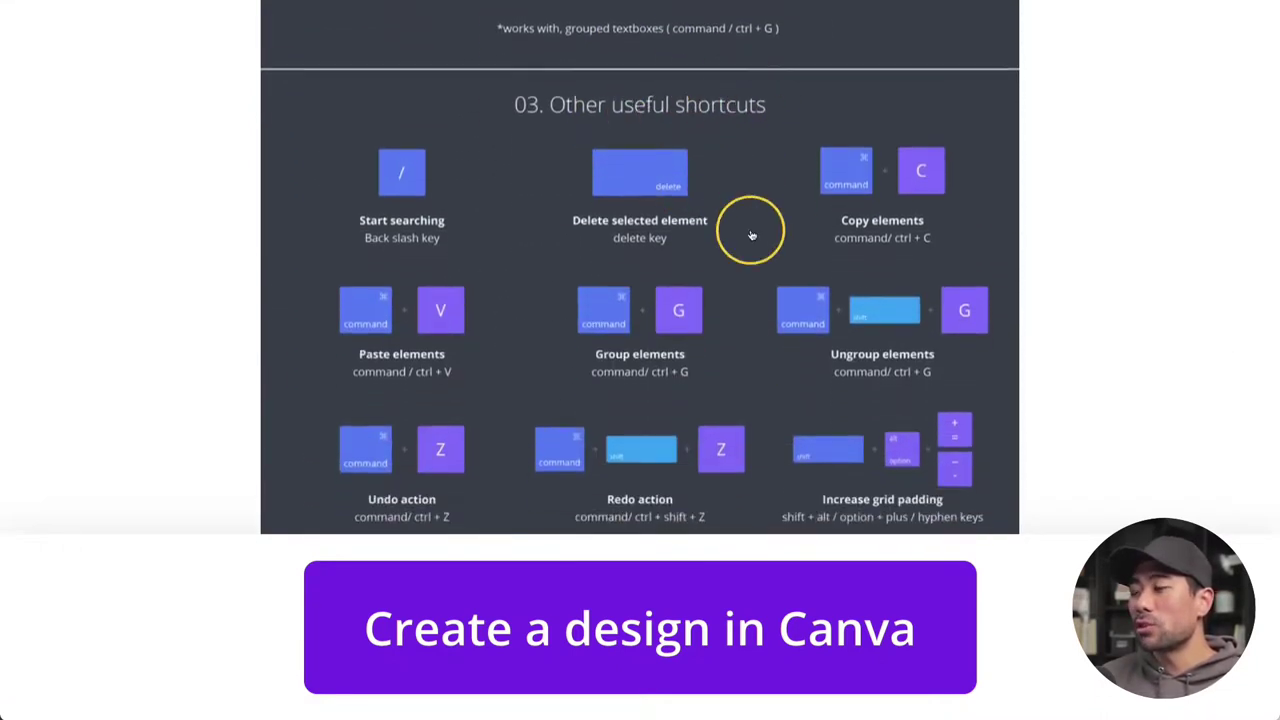